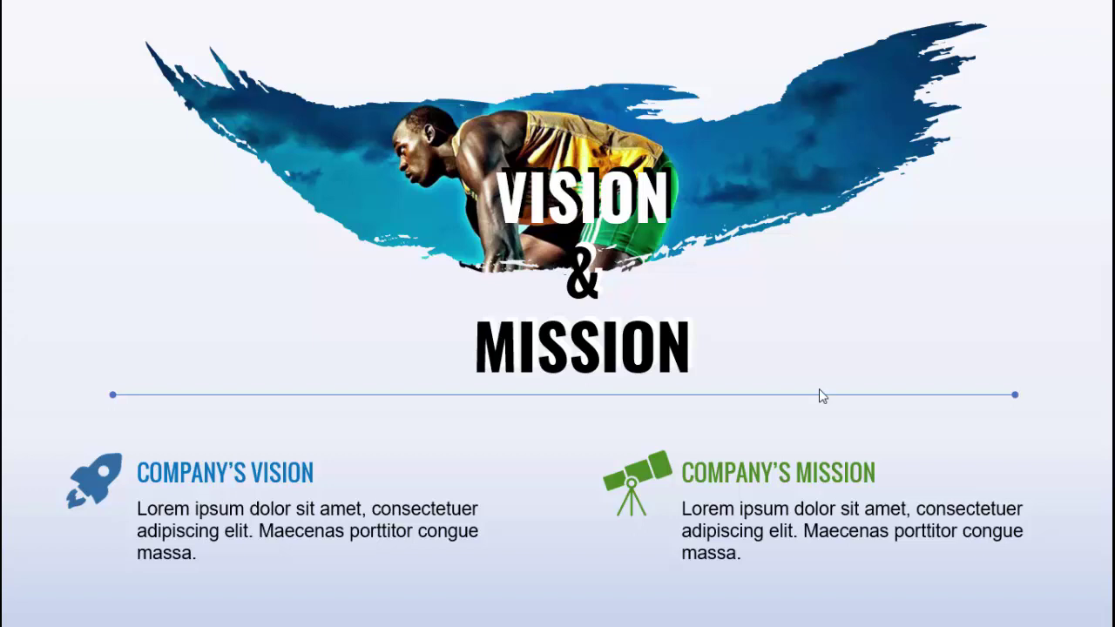
- Advance the slideshow to the alternate Vision & Mission slide design
left_click(932, 294)
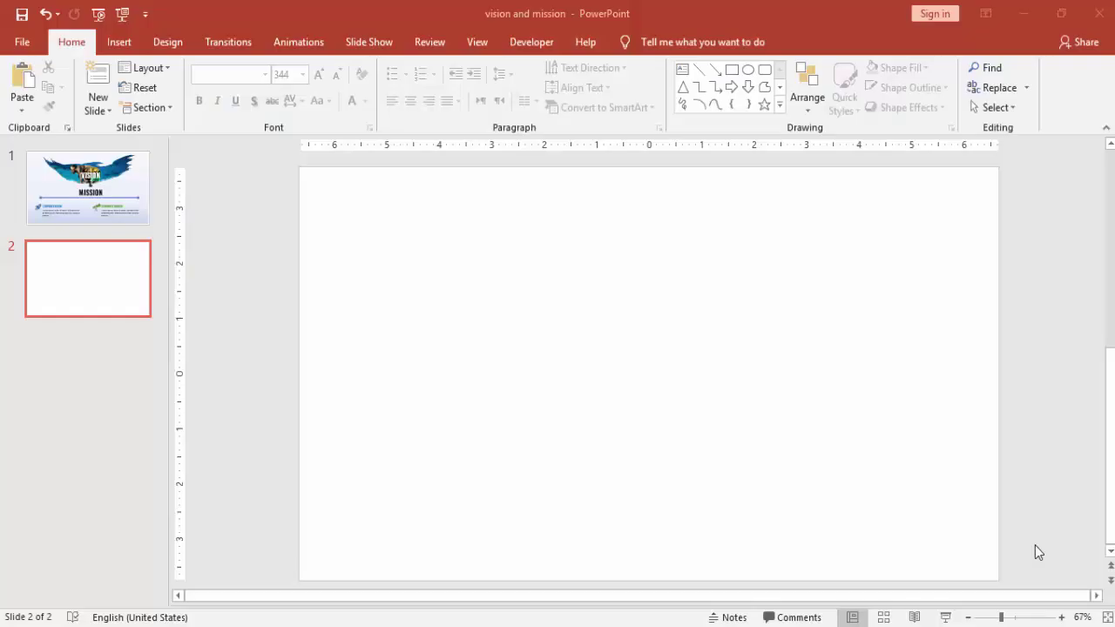
- Give slide 2's background a gradient fill and delete both middle gradient stops
right_click(708, 314)
left_click(782, 448)
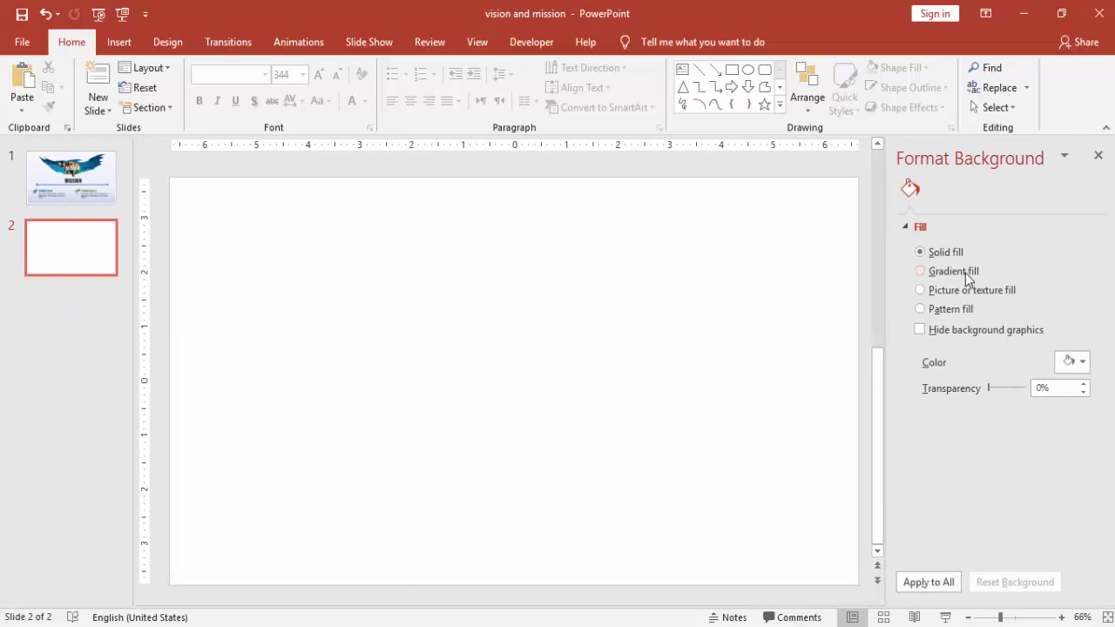
left_click(965, 272)
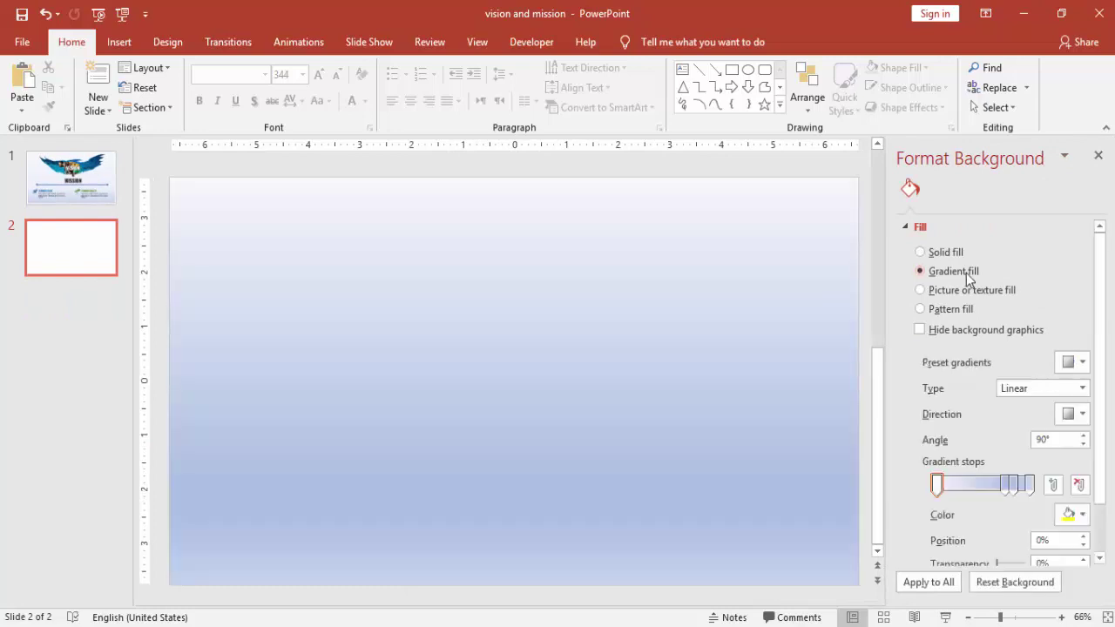
left_click(1011, 486)
left_click(1078, 485)
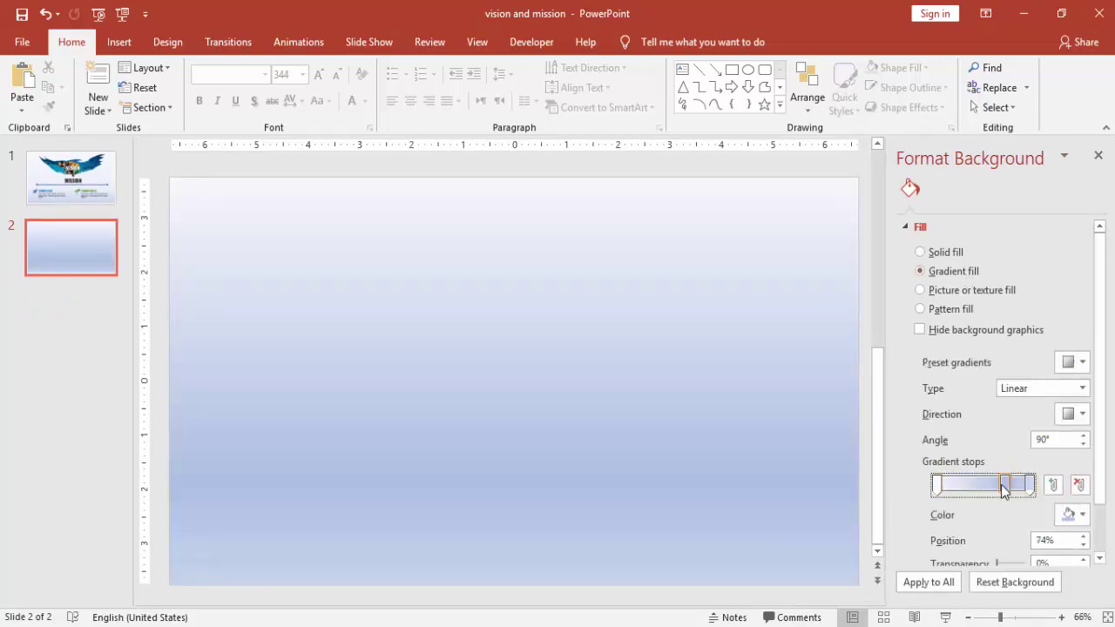
left_click(1078, 485)
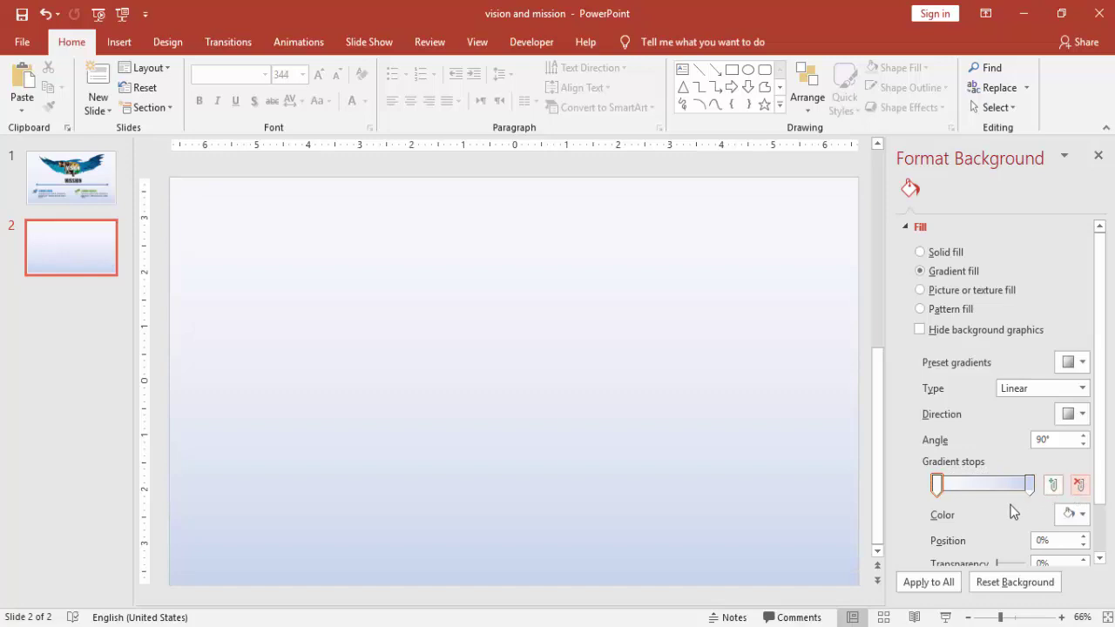
- Set the gradient's end stop to a light blue tint
left_click(1028, 492)
left_click(1071, 514)
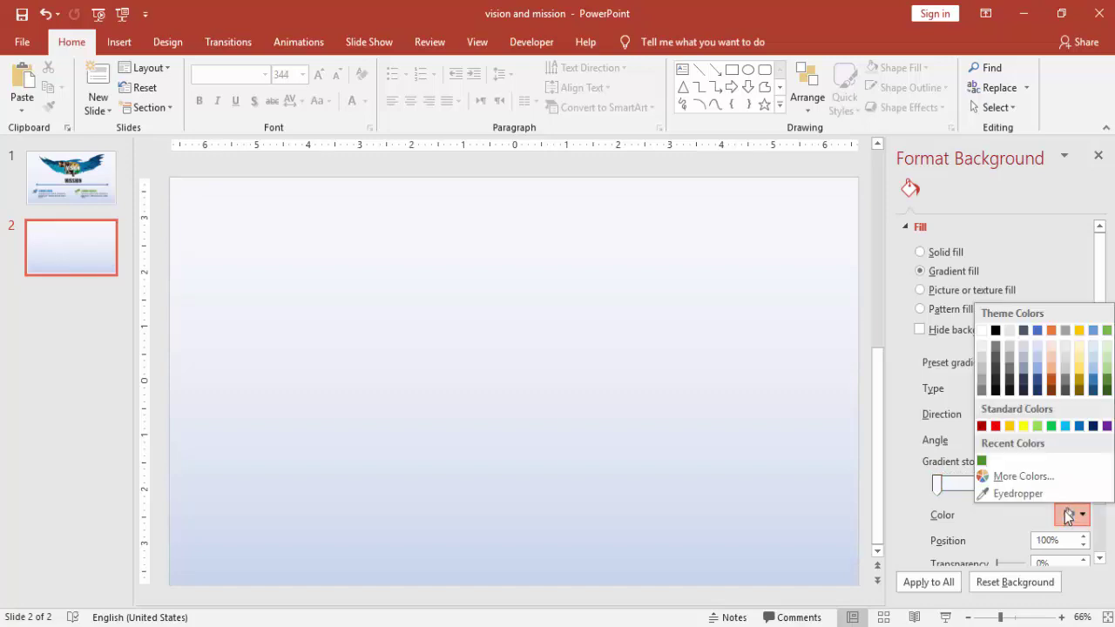
left_click(1038, 347)
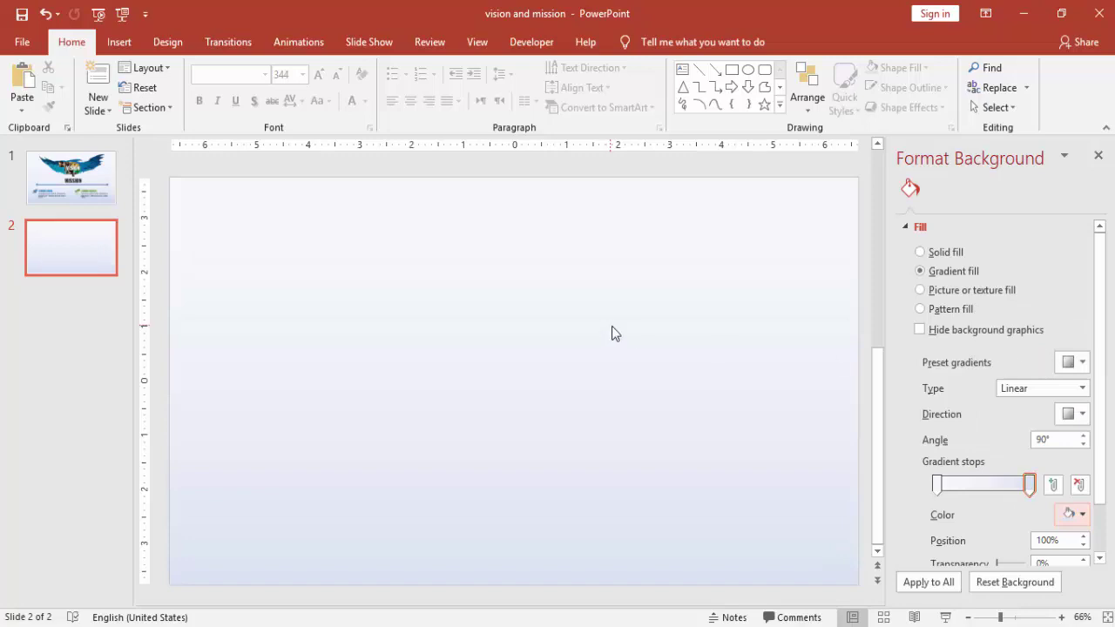
left_click(1081, 516)
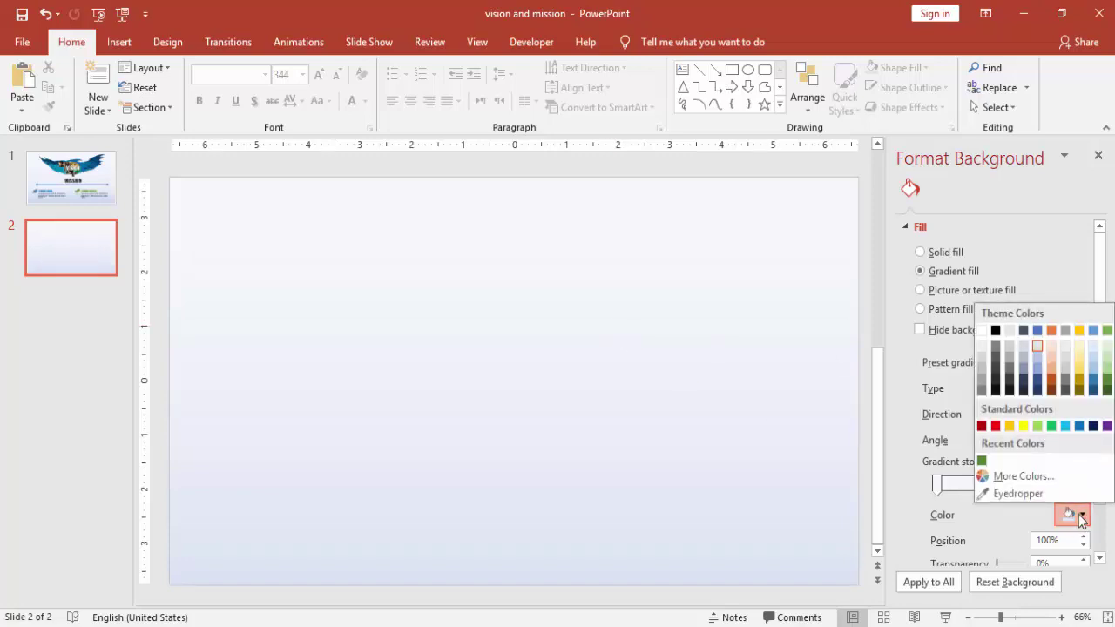
left_click(1036, 362)
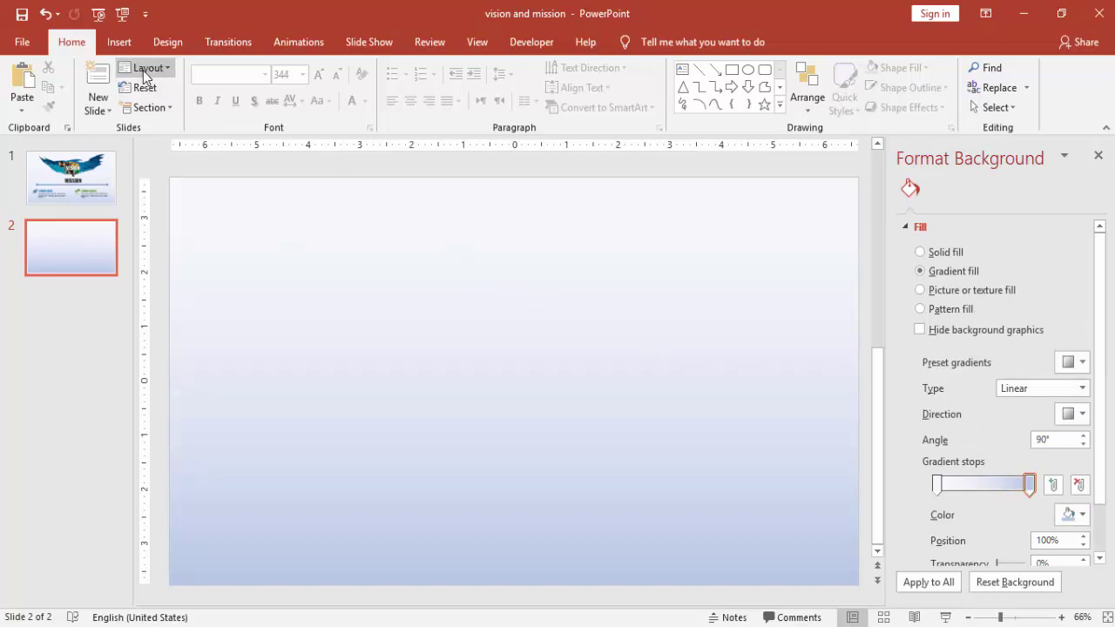
- Draw a text box in the slide's upper middle containing a single comma
left_click(122, 43)
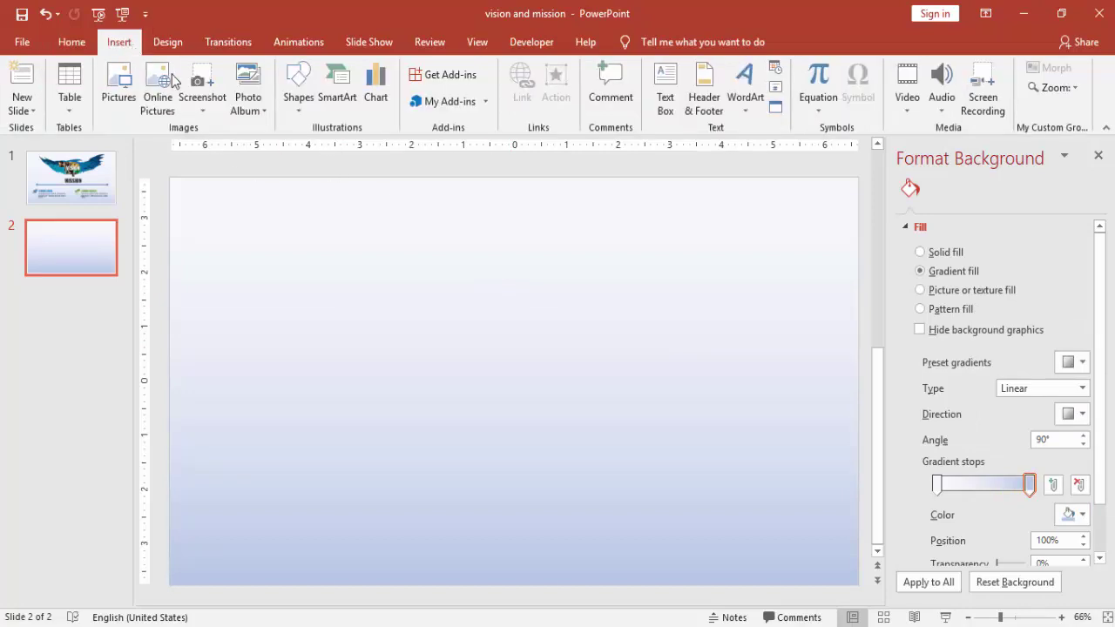
left_click(664, 95)
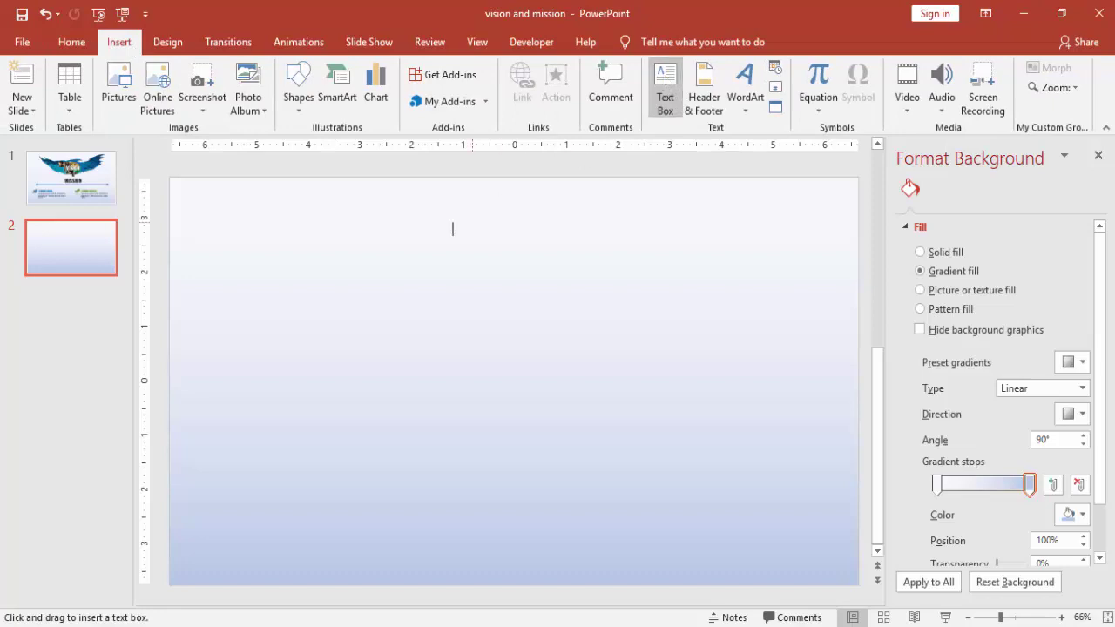
left_click_drag(405, 273, 479, 308)
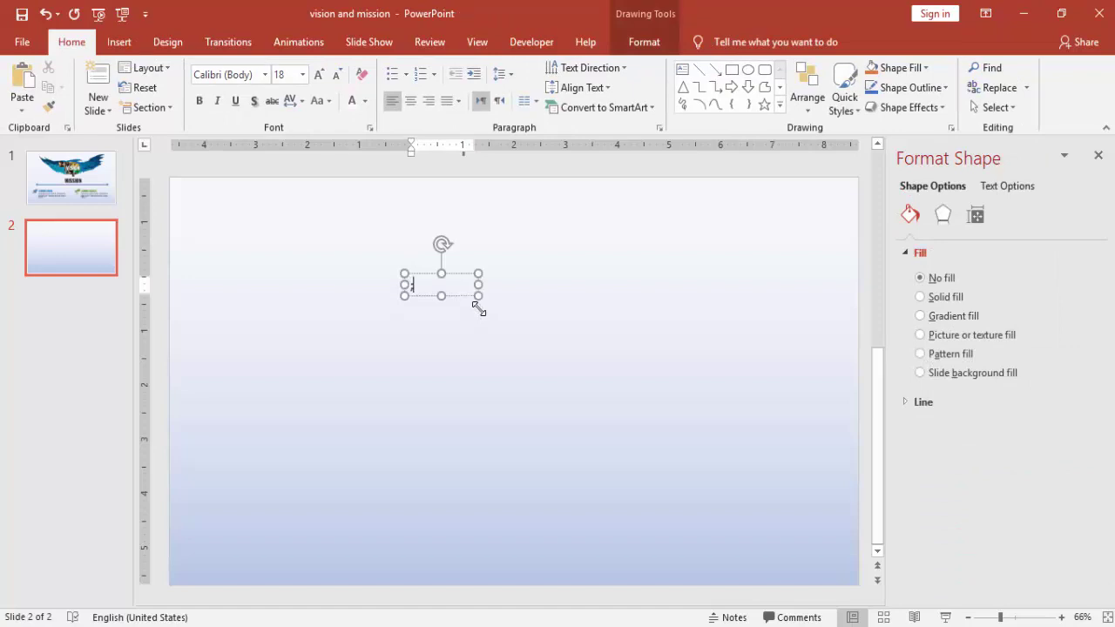
type(",")
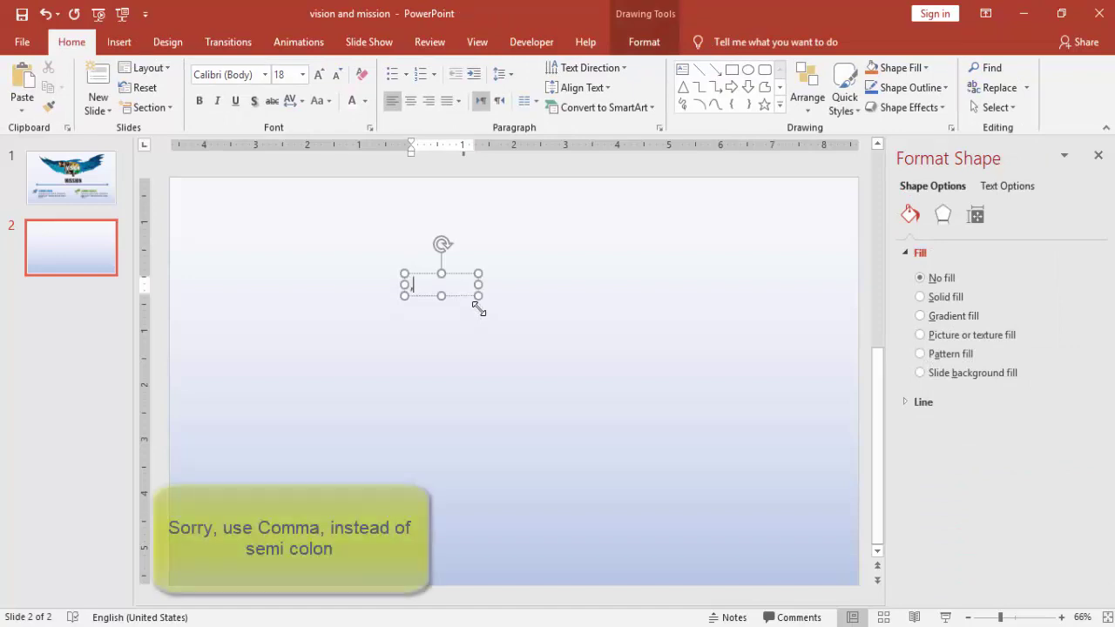
- Enlarge the comma's font size to 166
left_click(425, 275)
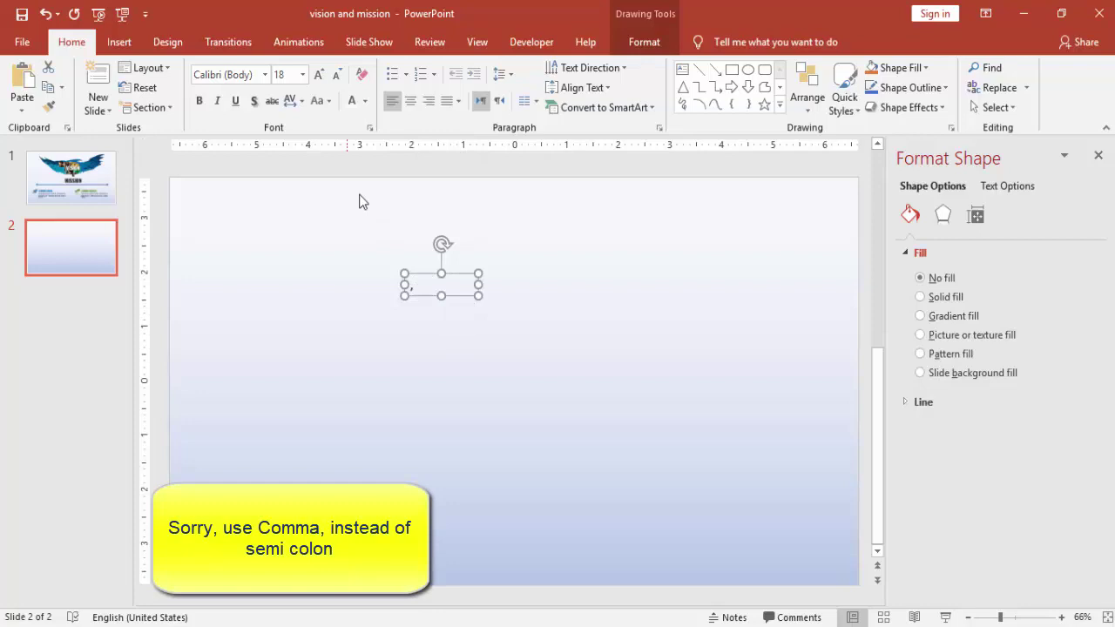
left_click(319, 75)
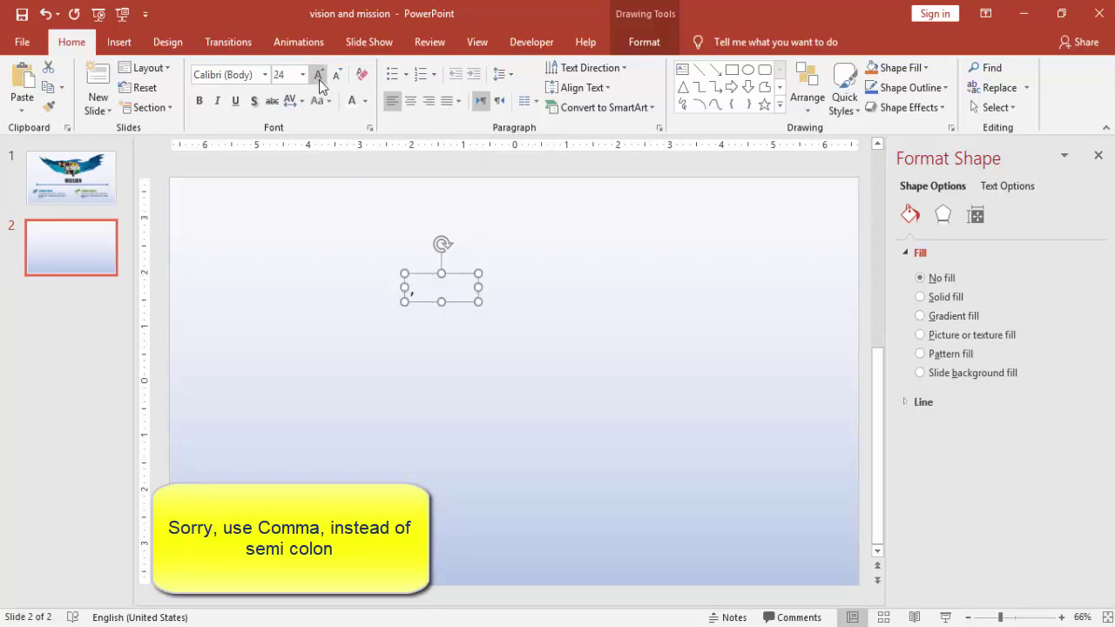
left_click(318, 75)
left_click(319, 75)
left_click(319, 75)
left_click(319, 75)
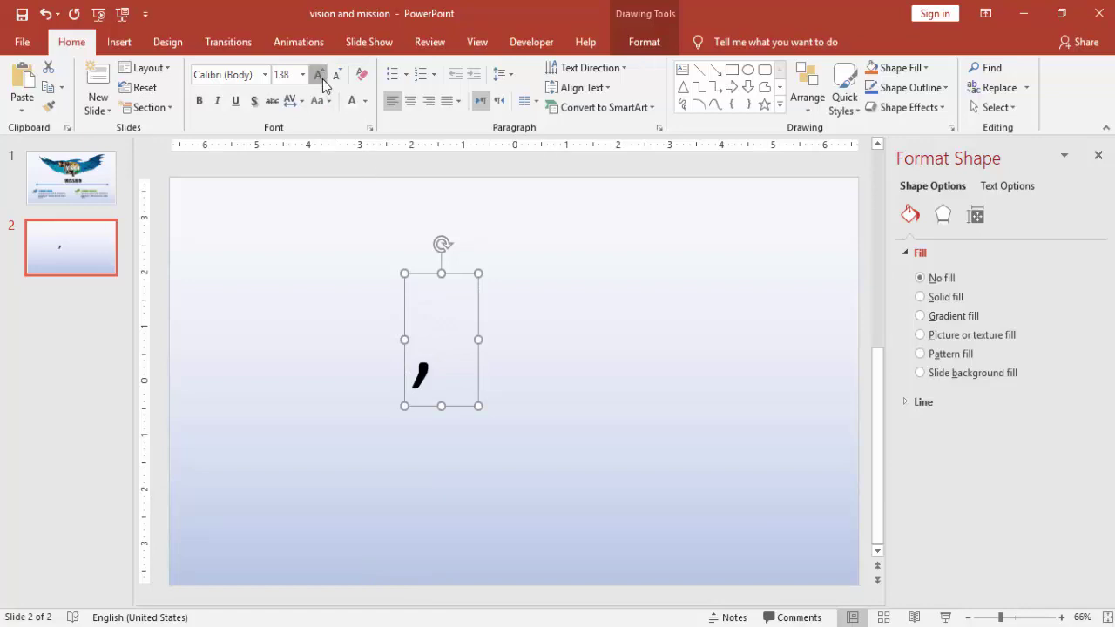
left_click(319, 75)
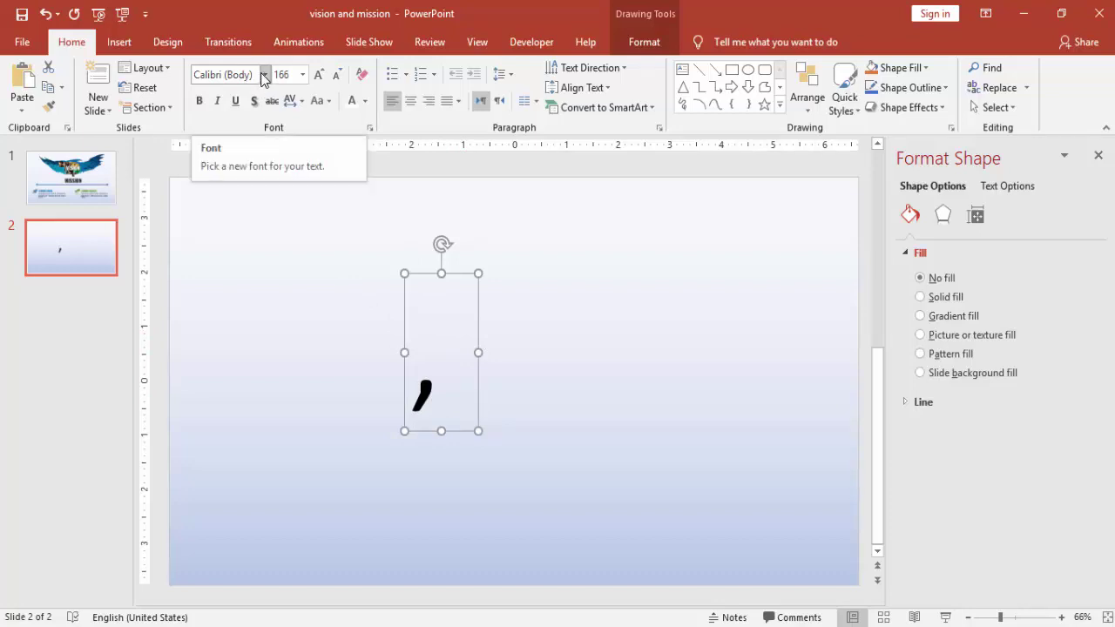
- Set the comma to the Road Rage font at size 413 and zoom out
left_click(263, 75)
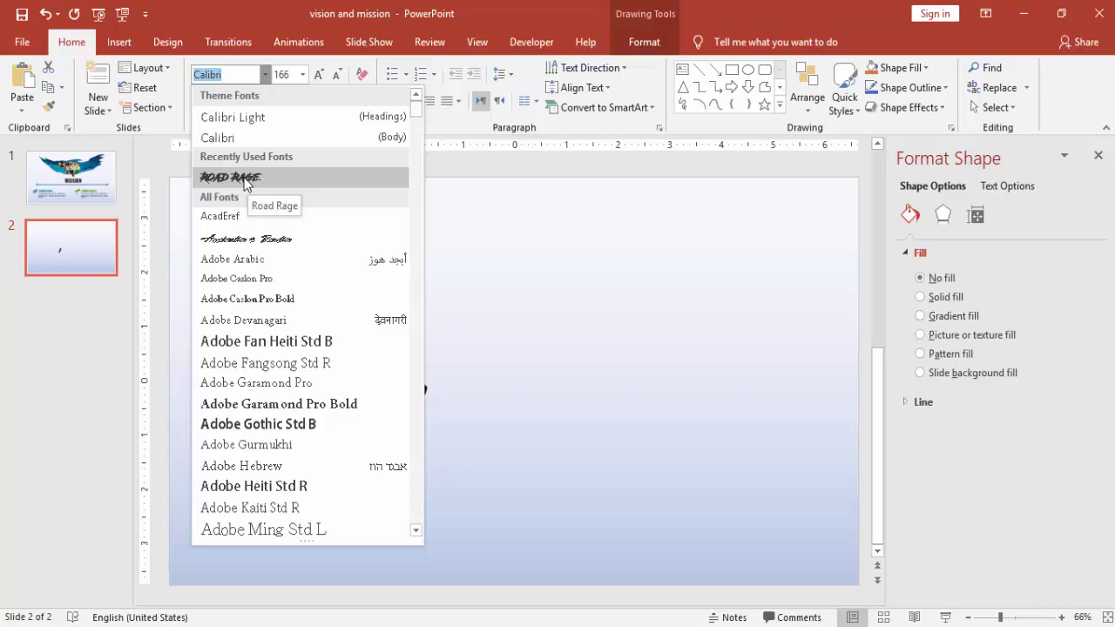
left_click(245, 178)
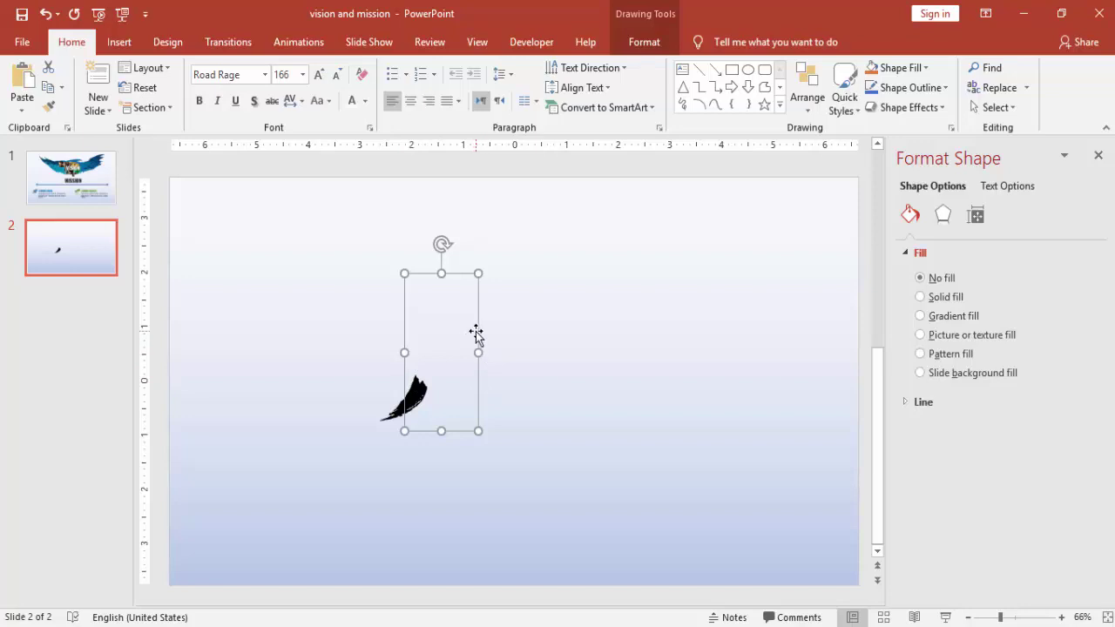
left_click(319, 75)
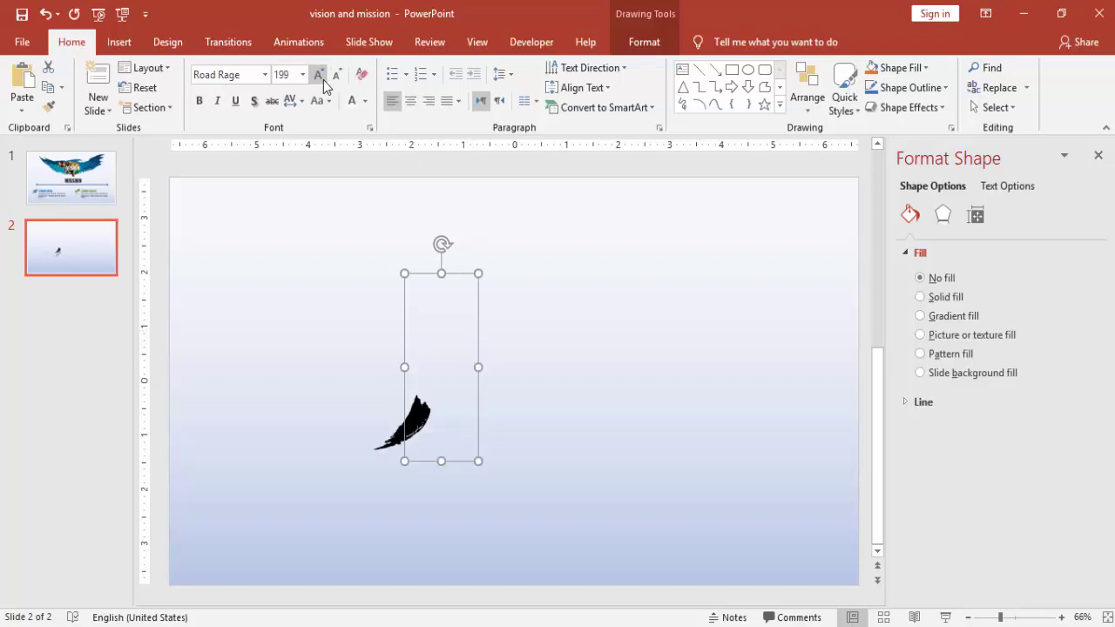
left_click(321, 76)
left_click(320, 77)
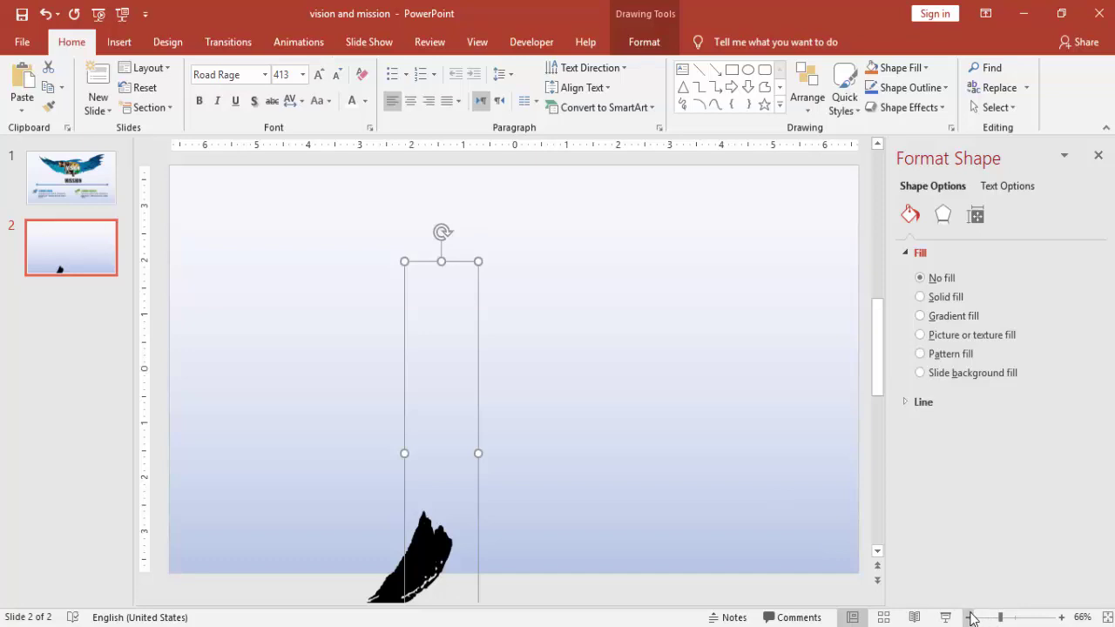
left_click(970, 618)
left_click(969, 617)
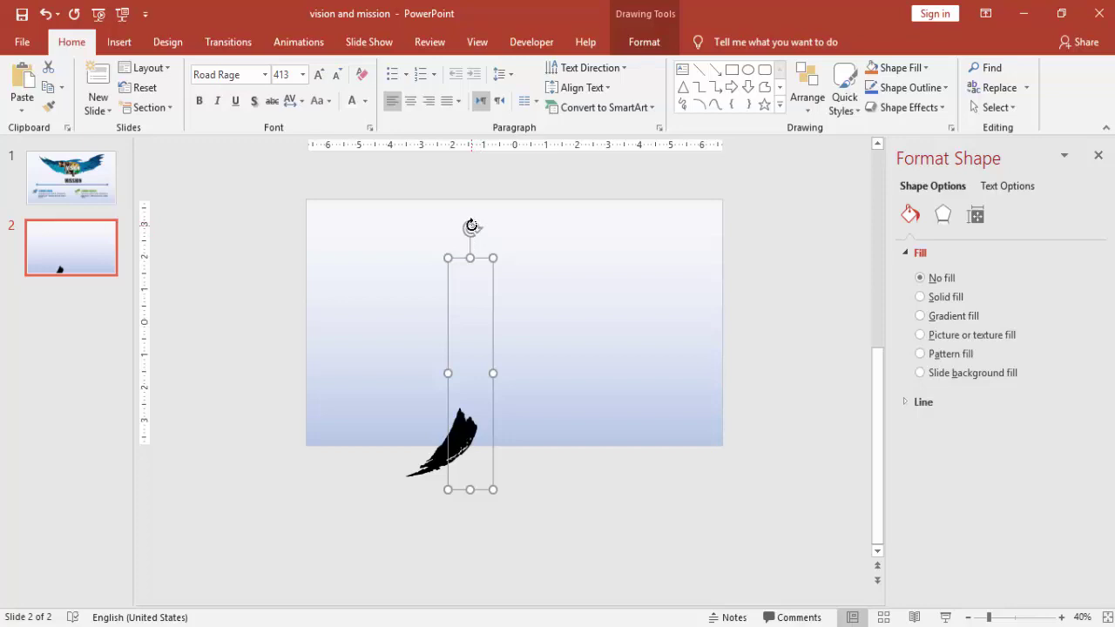
- Rotate the brush stroke diagonally and position it in the slide's upper area
left_click_drag(471, 227, 573, 313)
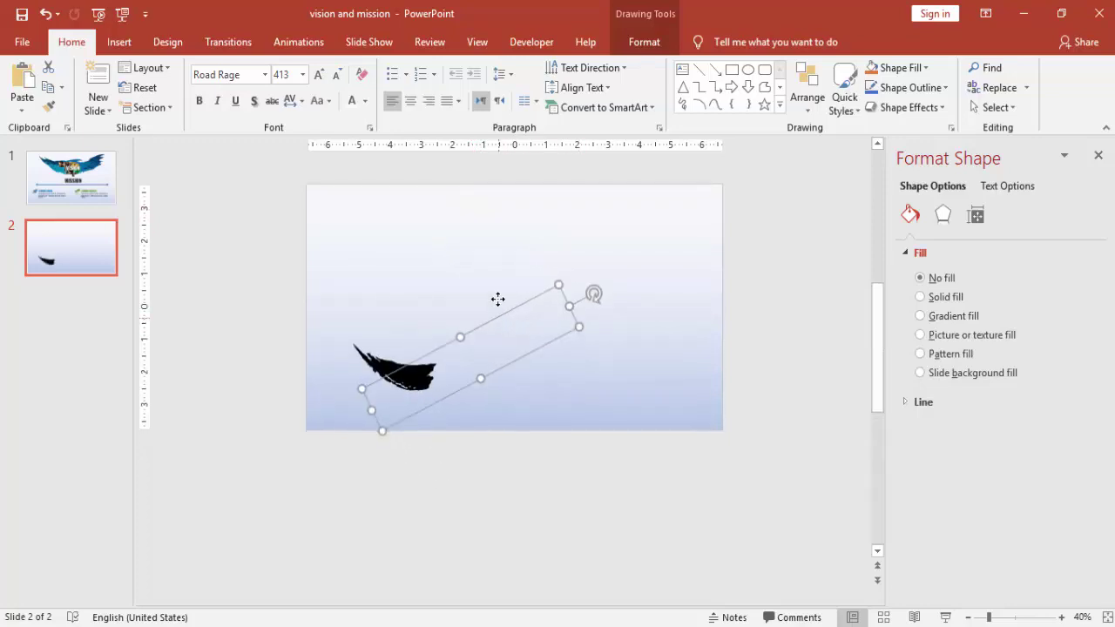
left_click_drag(497, 299, 502, 183)
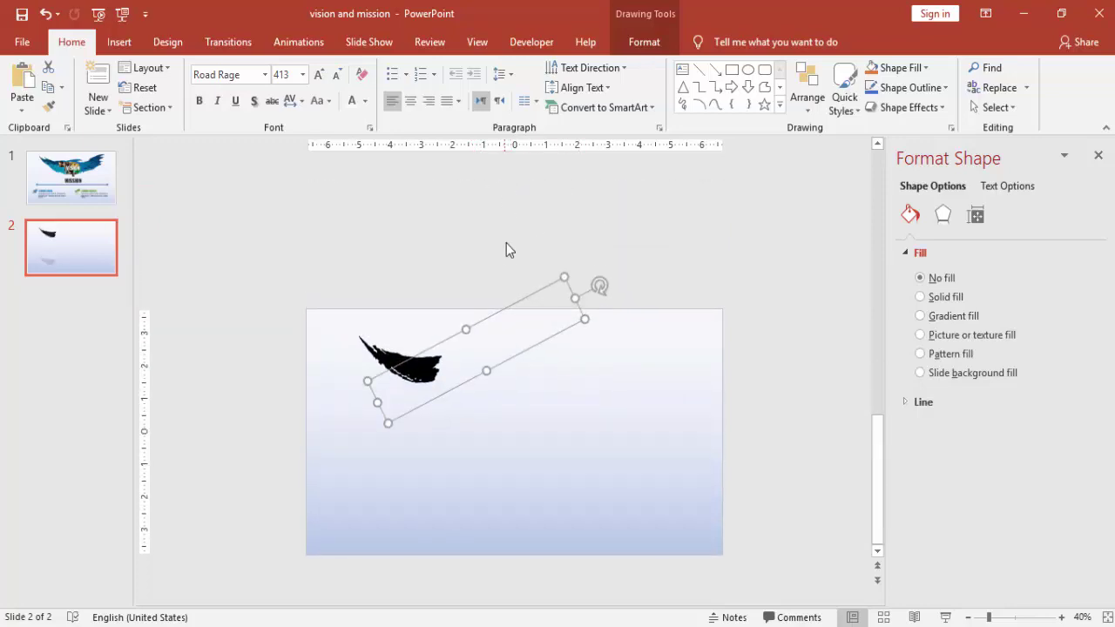
key("ctrl+z")
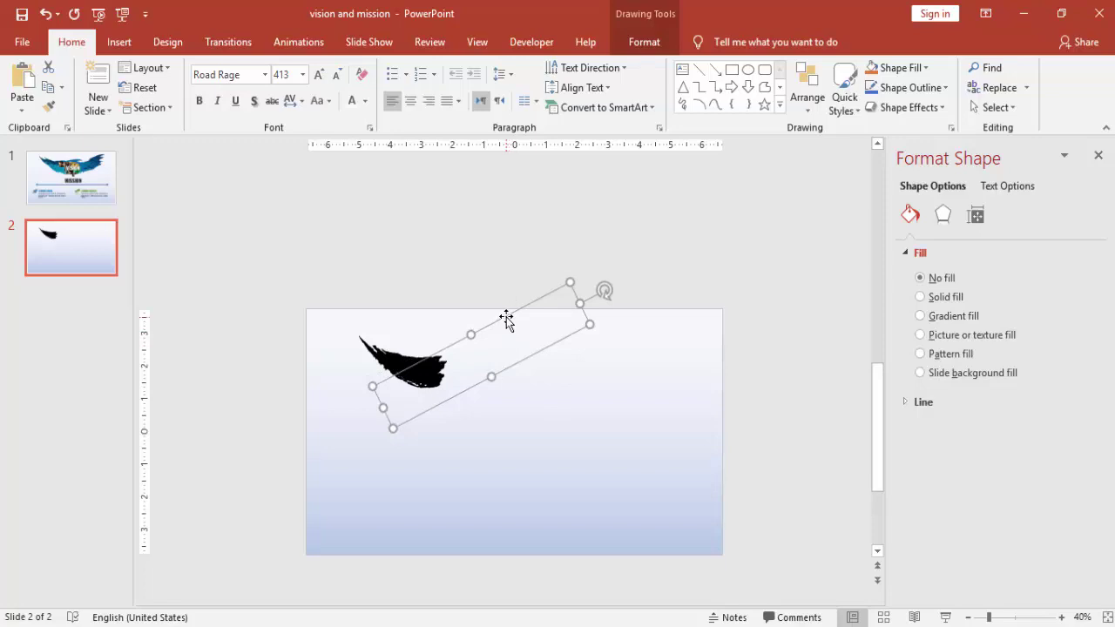
key("ctrl+z")
key("ctrl+y")
key("ctrl+y")
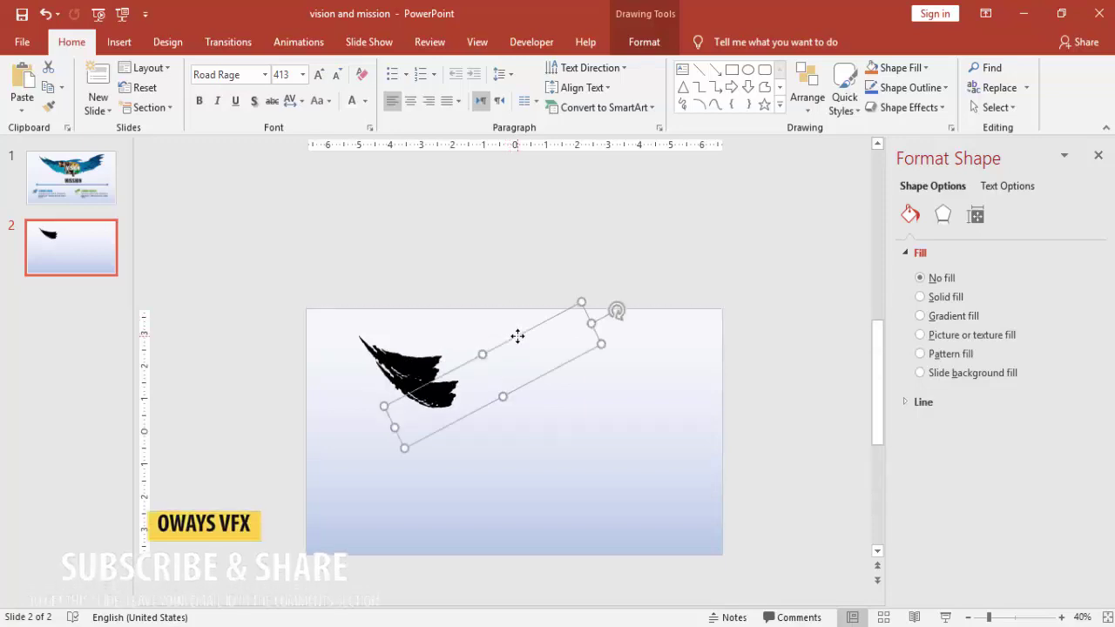
mouse_move(531, 365)
left_mouse_down()
mouse_move(555, 352)
mouse_move(550, 329)
left_mouse_up()
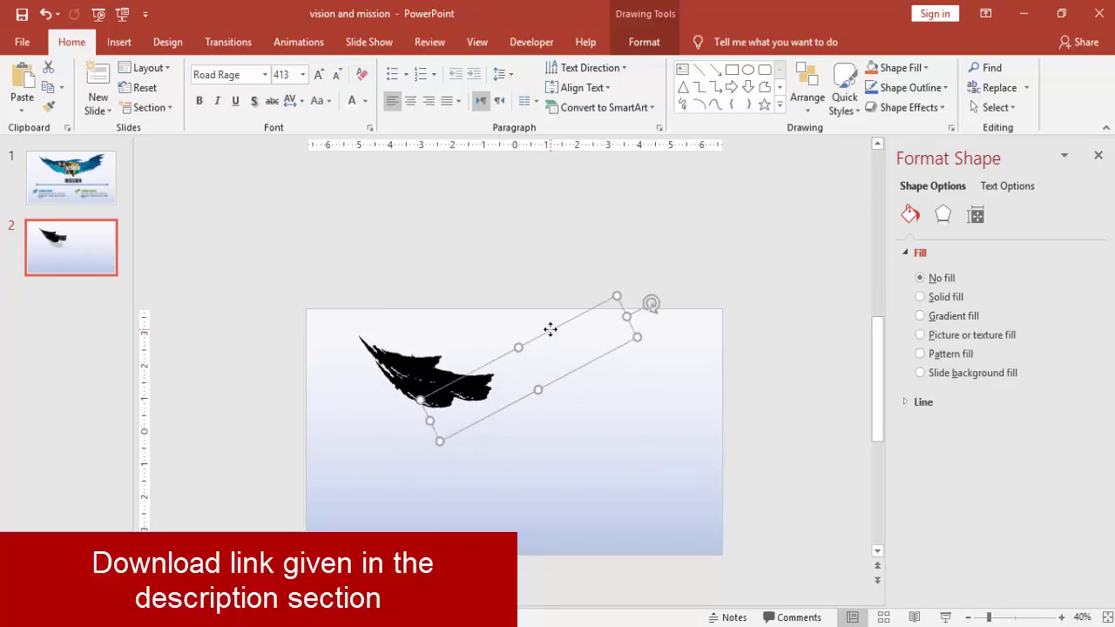
- Duplicate the brush stroke, tilting and placing the copy beside the original
key("ctrl+d")
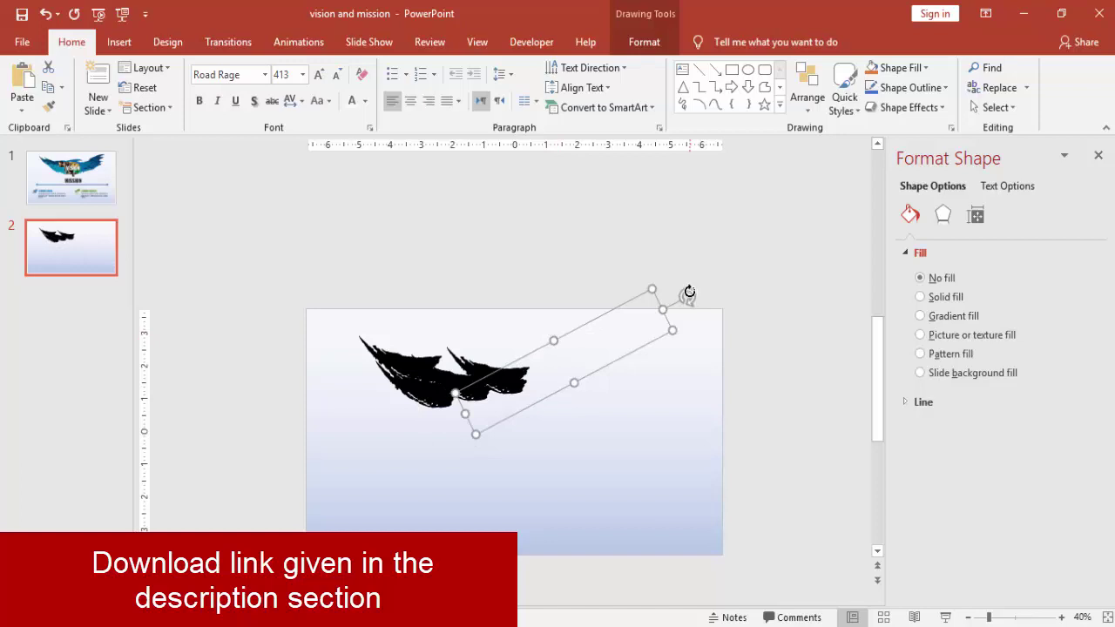
left_click_drag(688, 296, 678, 279)
mouse_move(541, 346)
left_mouse_down()
mouse_move(519, 331)
mouse_move(562, 316)
mouse_move(563, 345)
mouse_move(548, 334)
left_mouse_up()
left_click_drag(650, 296, 644, 281)
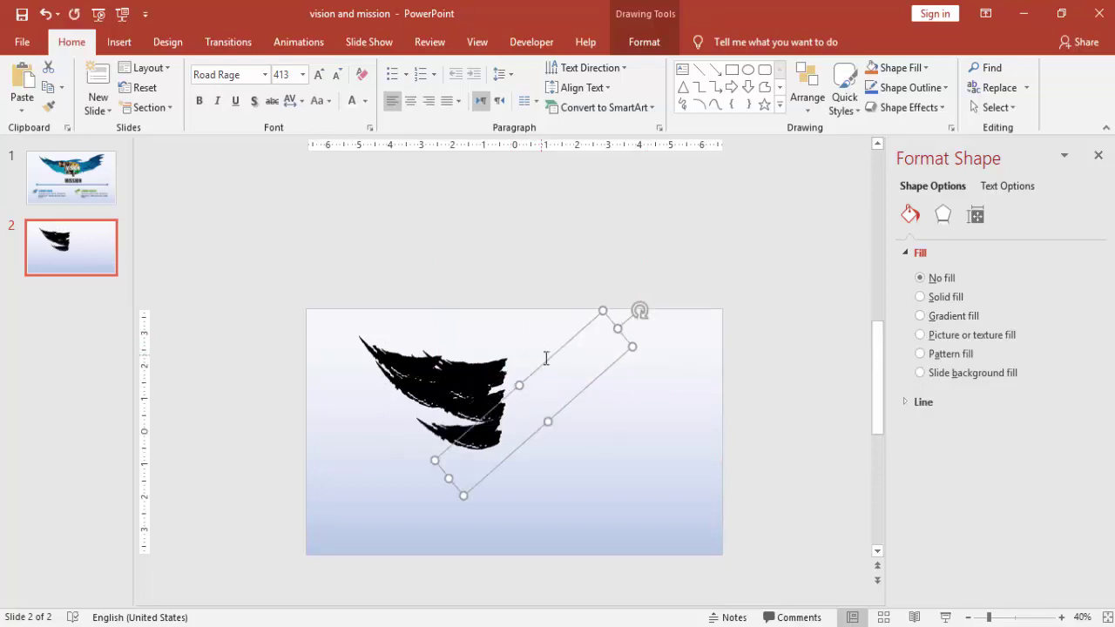
- Rotate the small feather piece and try positions for it, ending at lower right
left_click(624, 330)
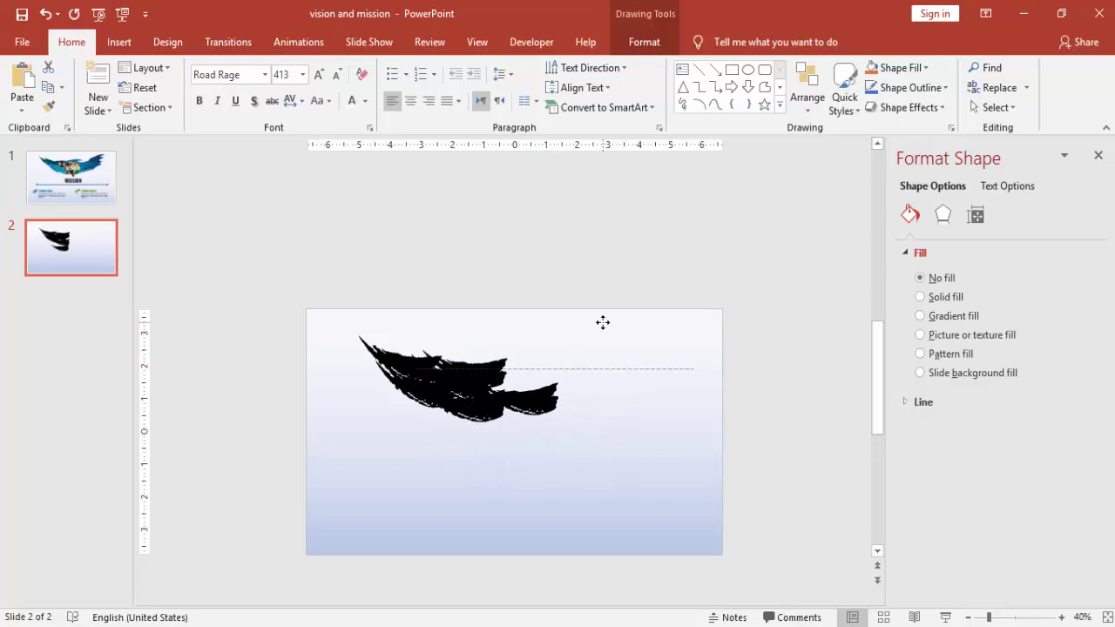
left_click(640, 309)
left_click_drag(699, 274, 682, 259)
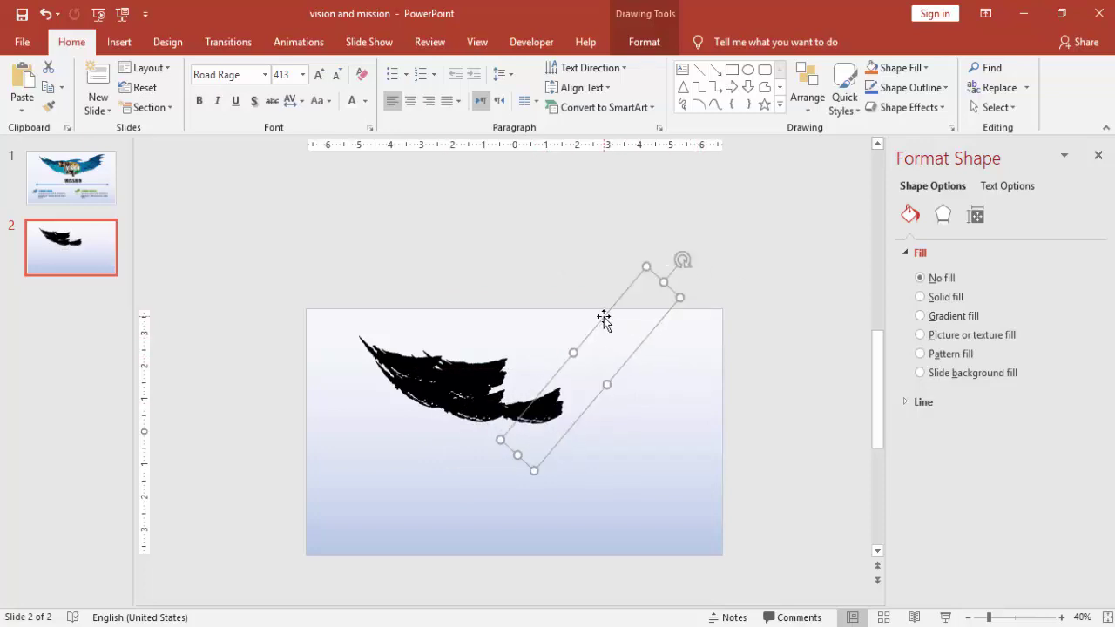
left_click_drag(604, 320, 582, 316)
key("ctrl+z")
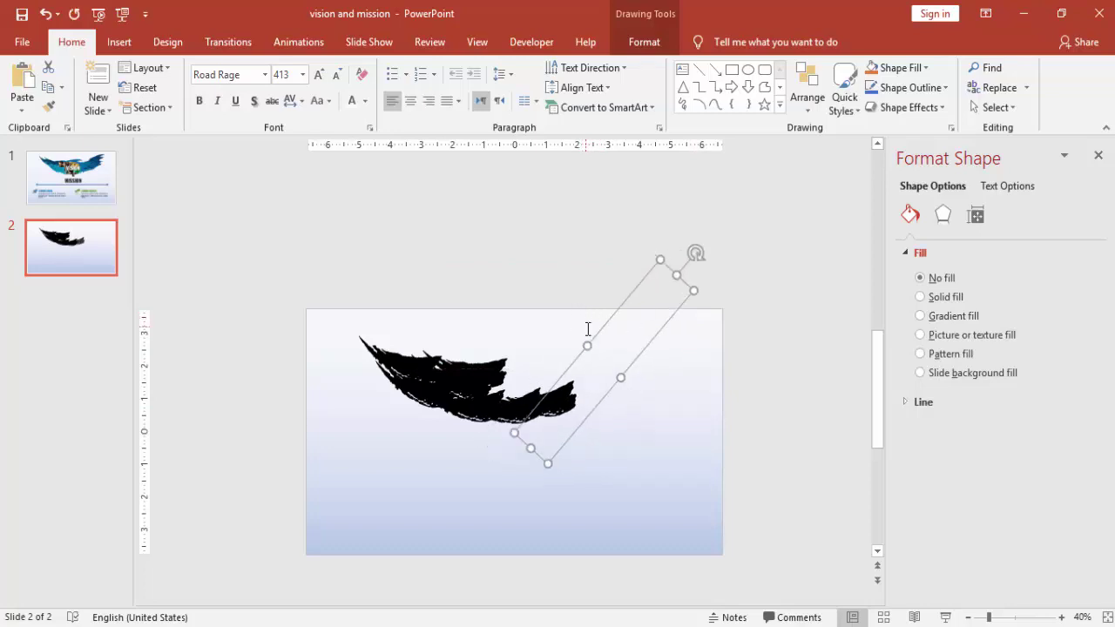
left_click_drag(697, 253, 687, 245)
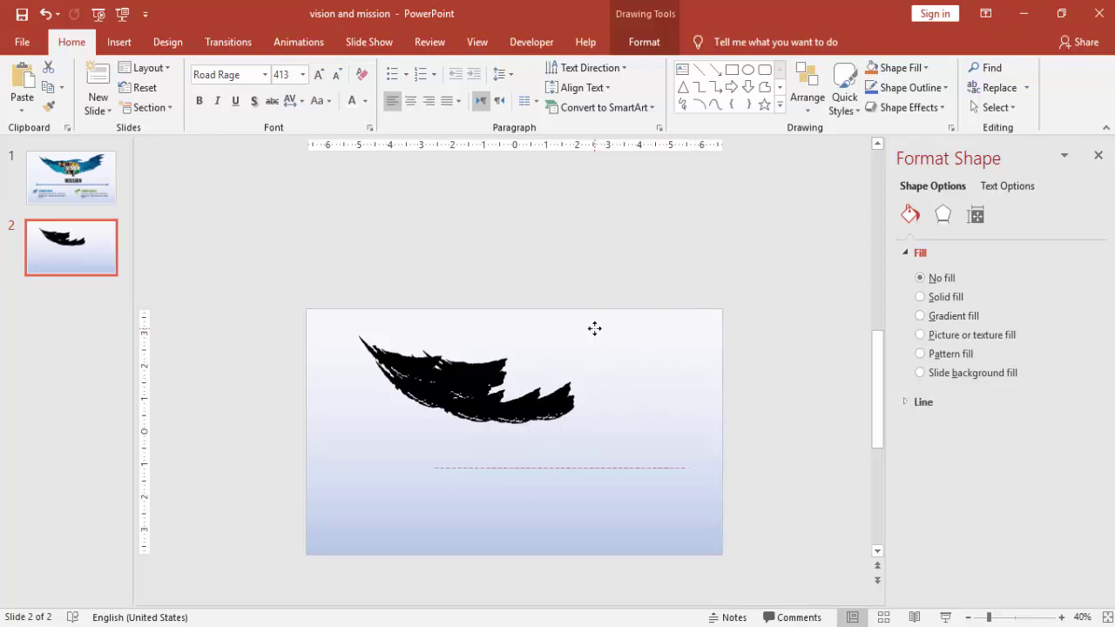
left_click_drag(598, 330, 639, 340)
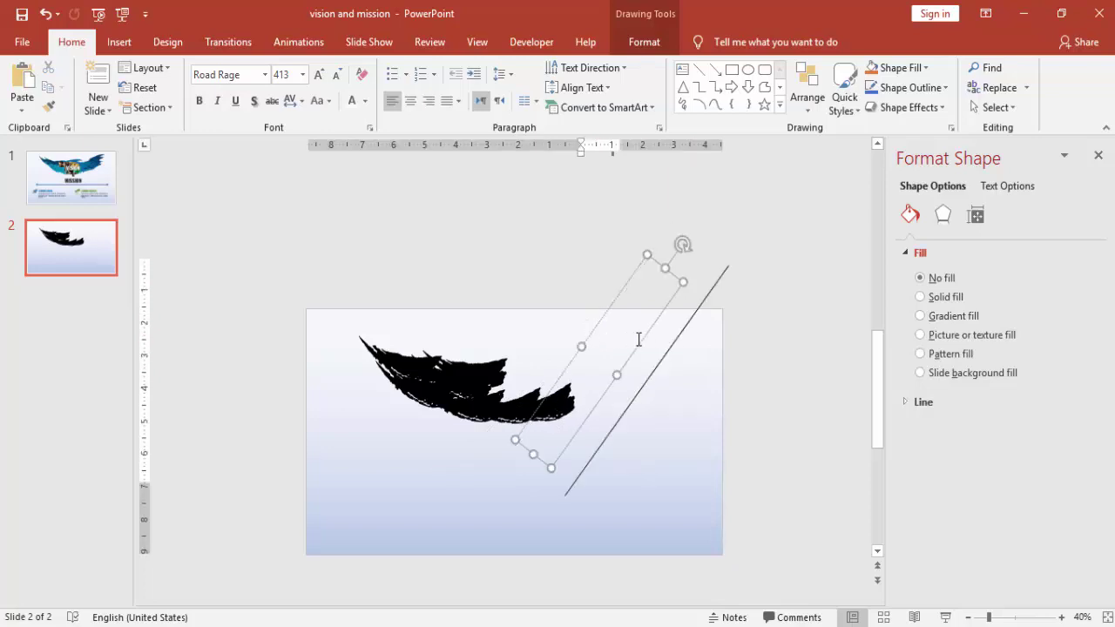
key("ctrl+z")
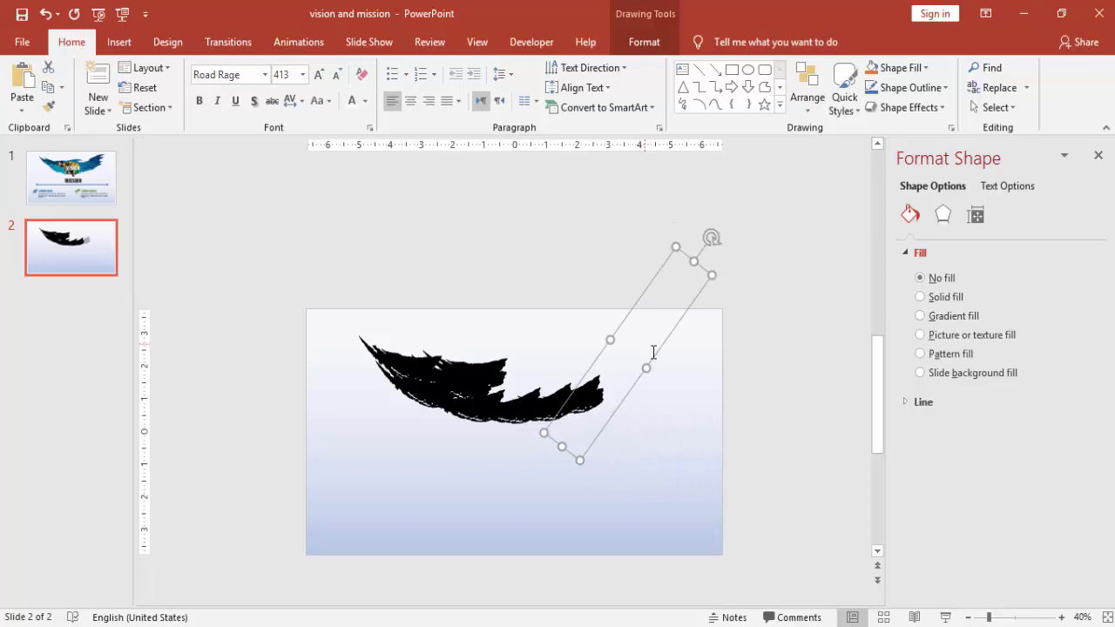
left_click_drag(654, 358, 670, 437)
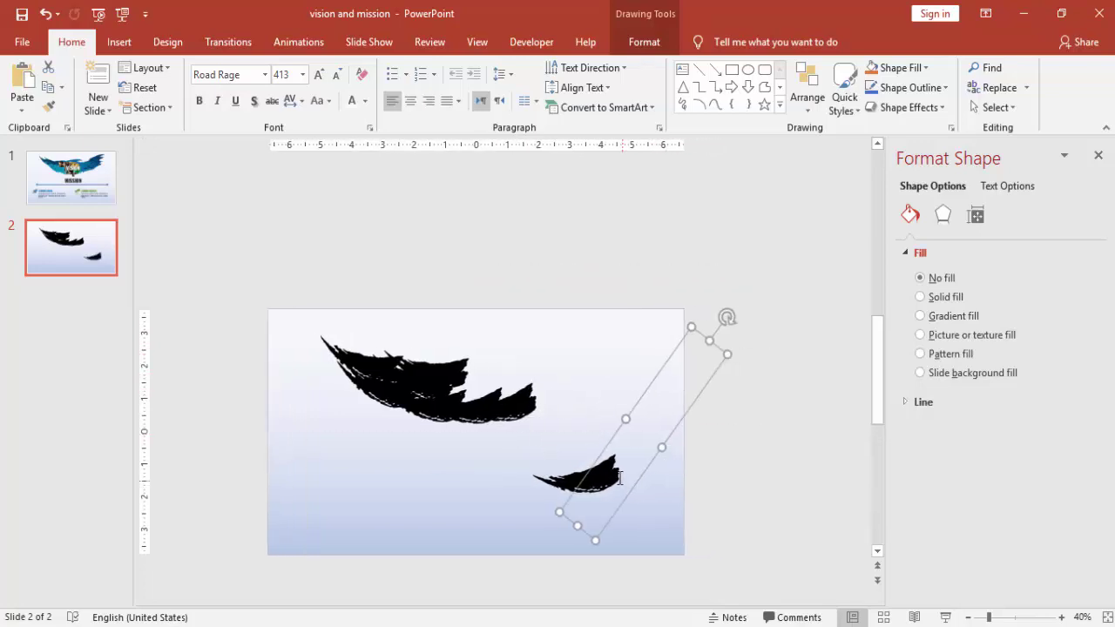
key("ctrl+z")
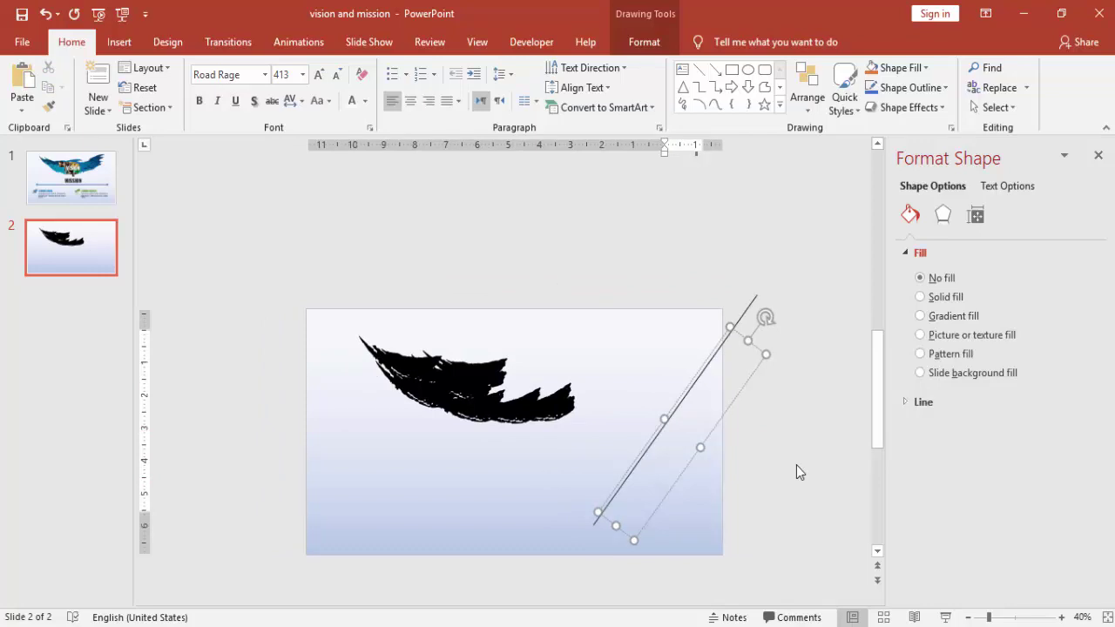
key("ctrl+y")
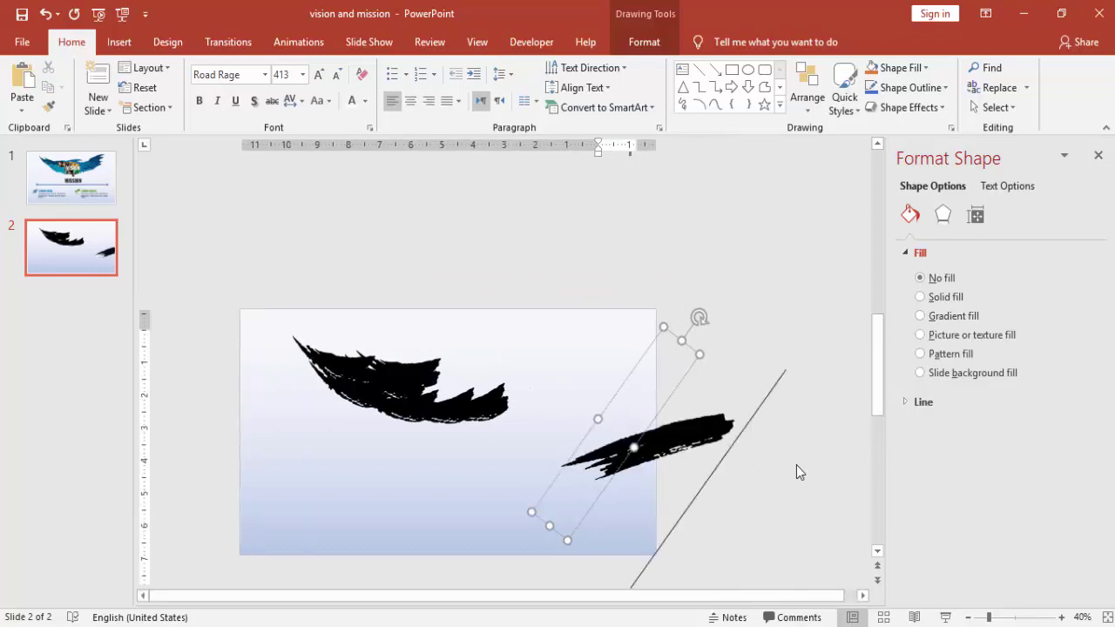
- Angle the feather diagonally and move it up-left to merge with the first stroke
left_click_drag(699, 316, 482, 509)
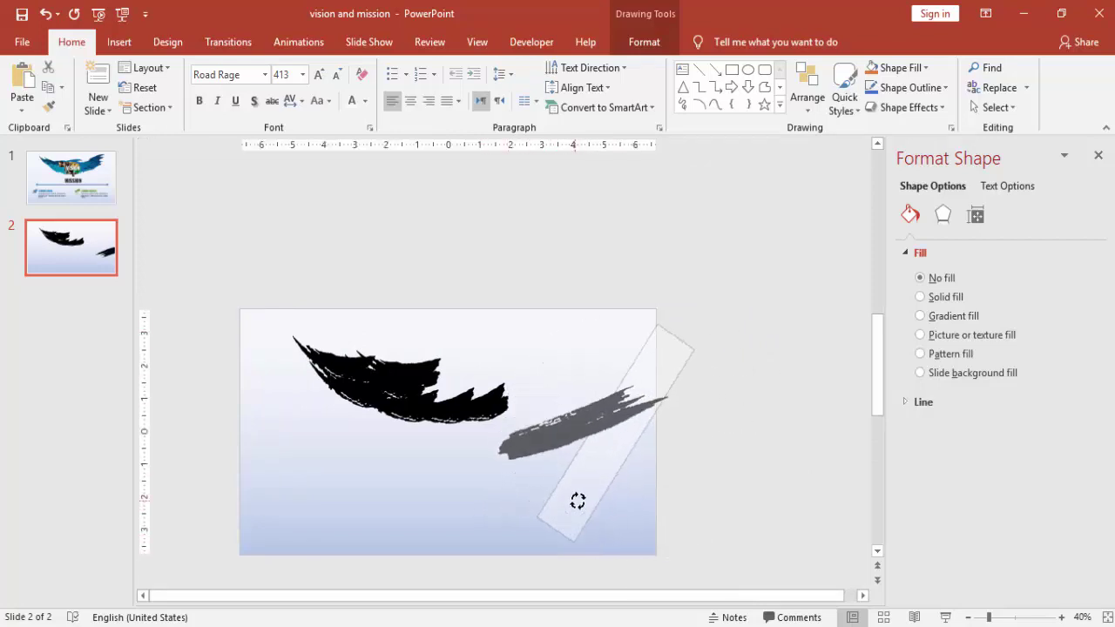
left_click_drag(482, 510, 580, 499)
left_click_drag(646, 392, 590, 353)
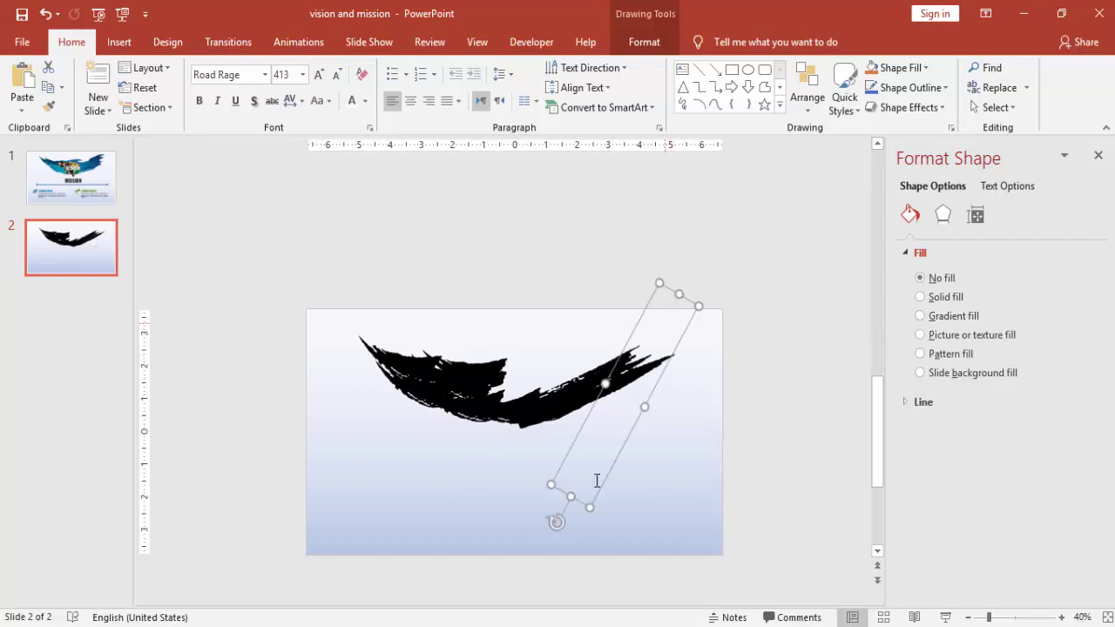
left_click_drag(560, 520, 549, 516)
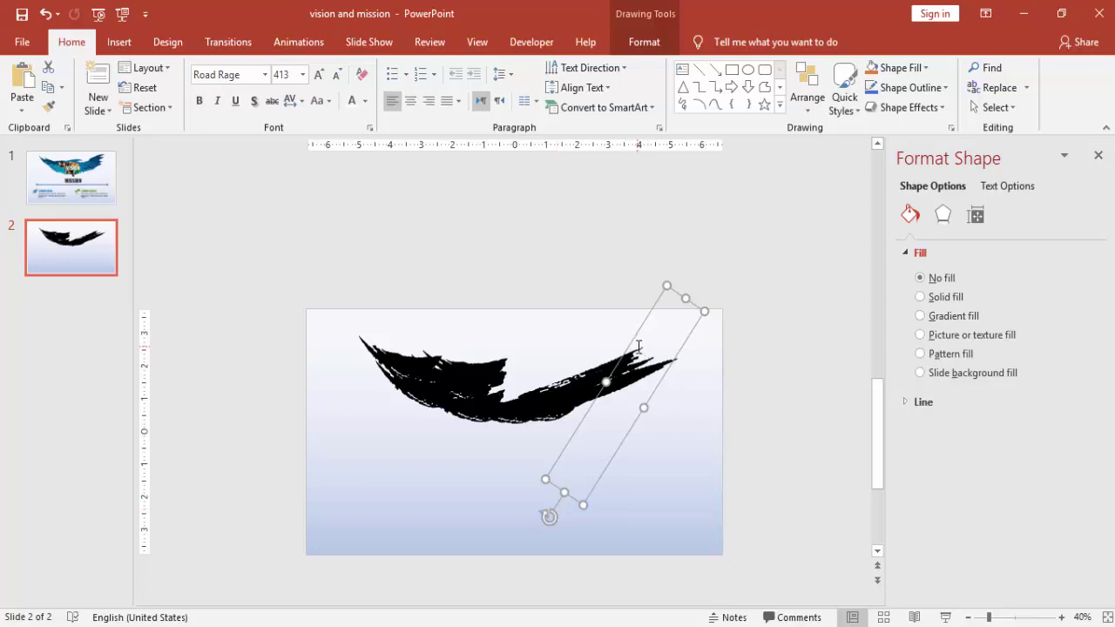
left_click_drag(635, 340, 634, 338)
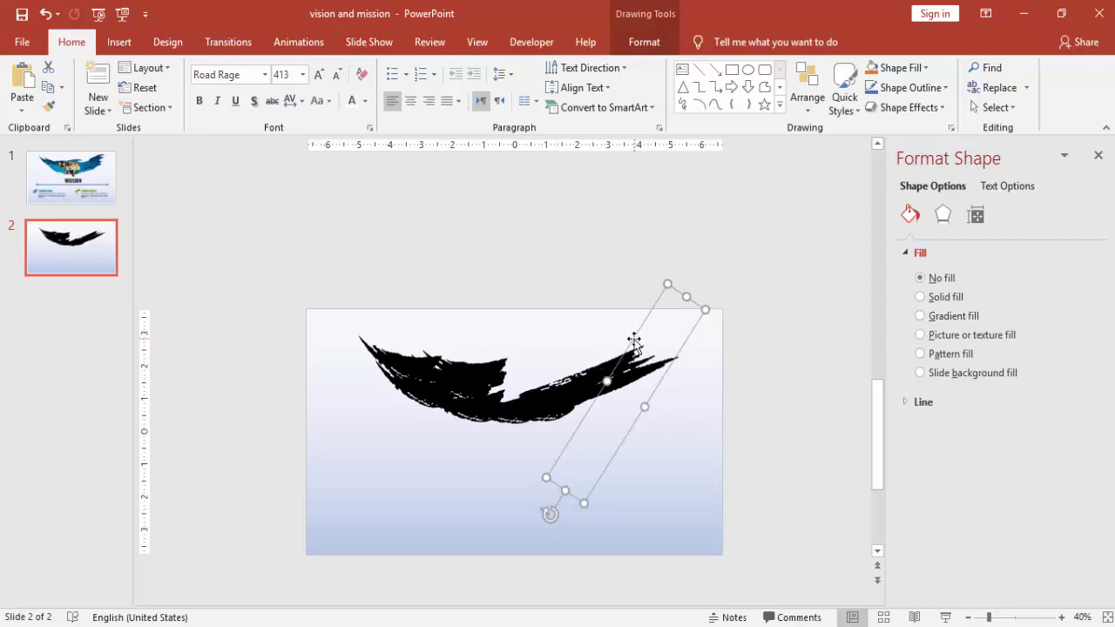
key("ctrl+z")
key("ctrl+z")
key("ctrl+z")
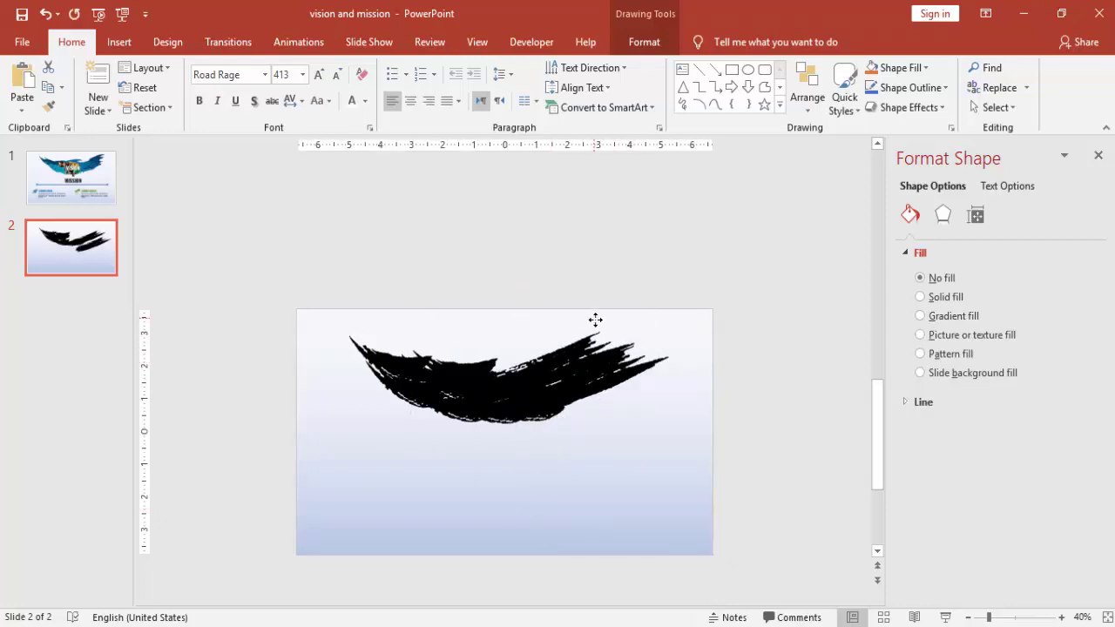
left_click_drag(595, 320, 598, 321)
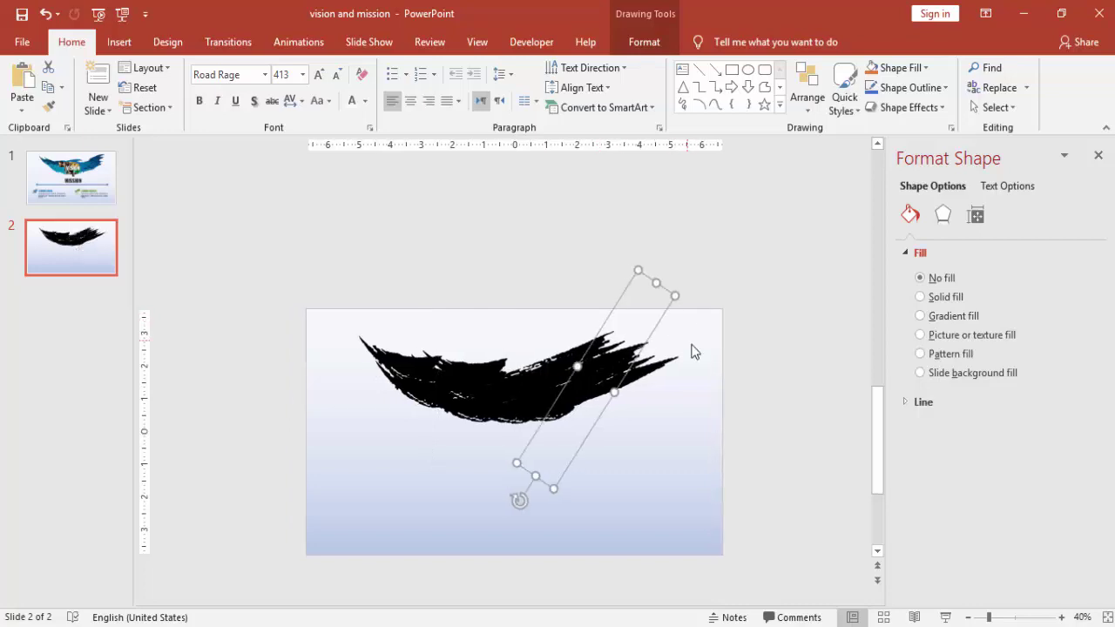
key("ctrl+z")
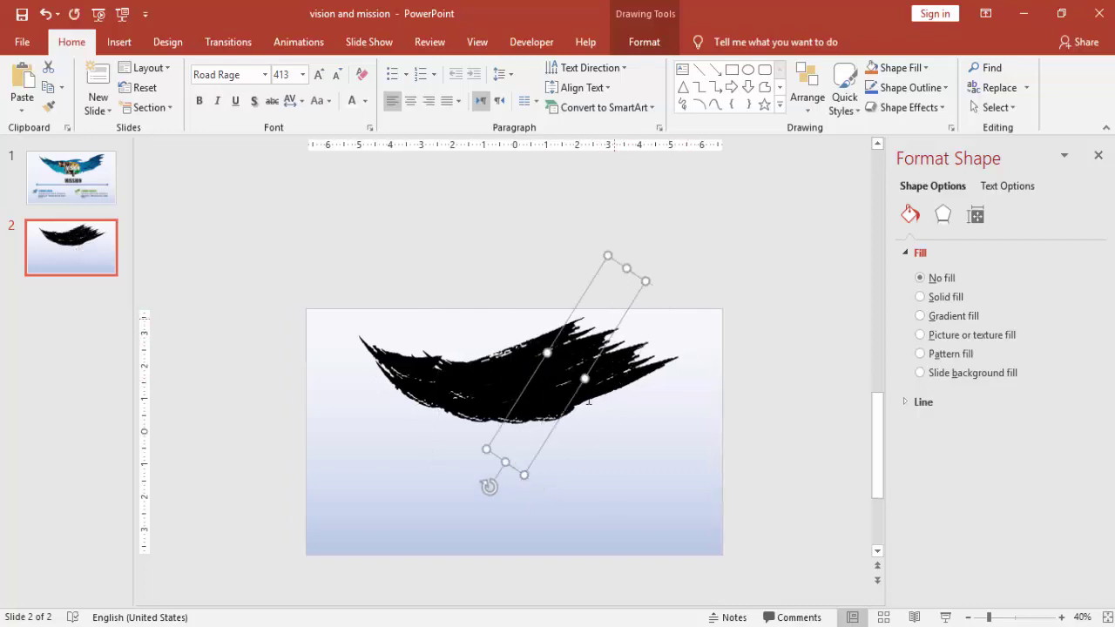
mouse_move(490, 491)
left_mouse_down()
mouse_move(460, 473)
mouse_move(463, 463)
left_mouse_up()
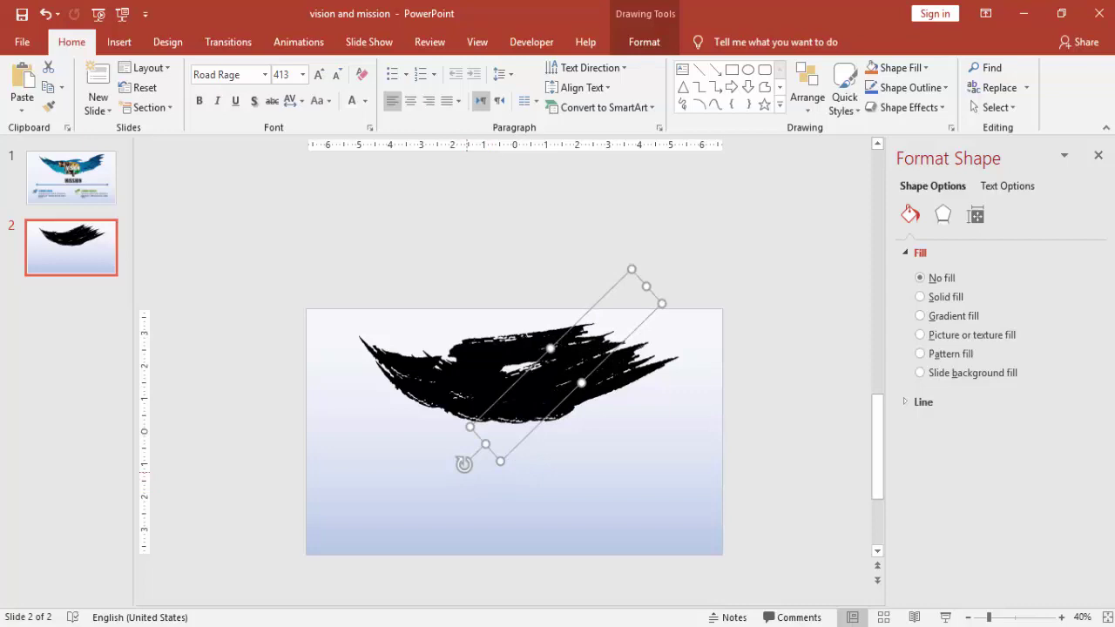
left_click_drag(590, 315, 626, 337)
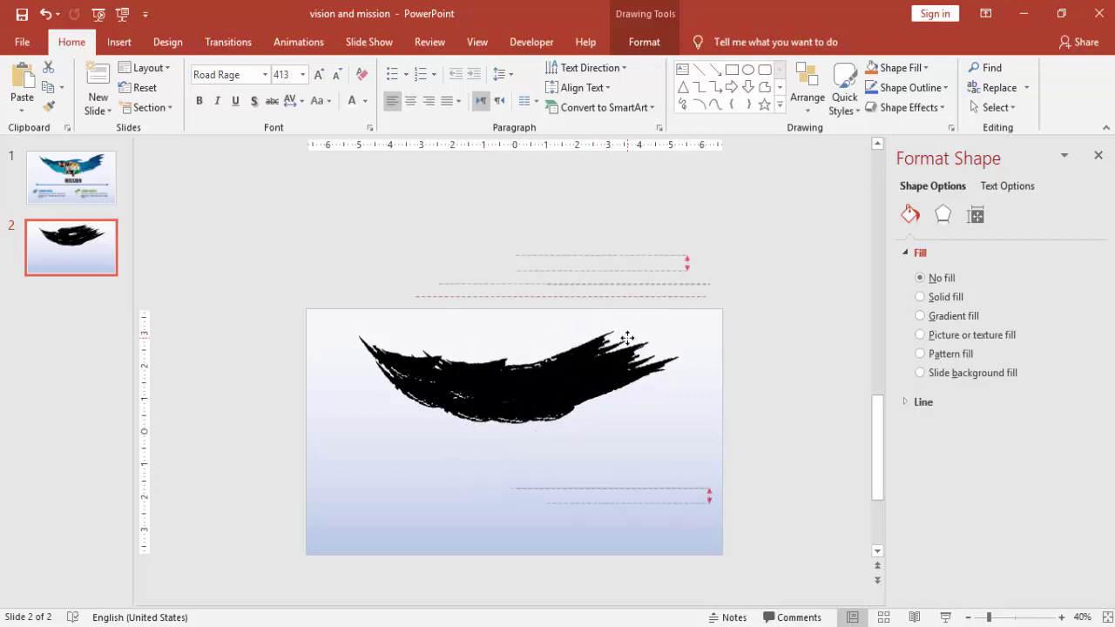
left_click_drag(627, 337, 627, 337)
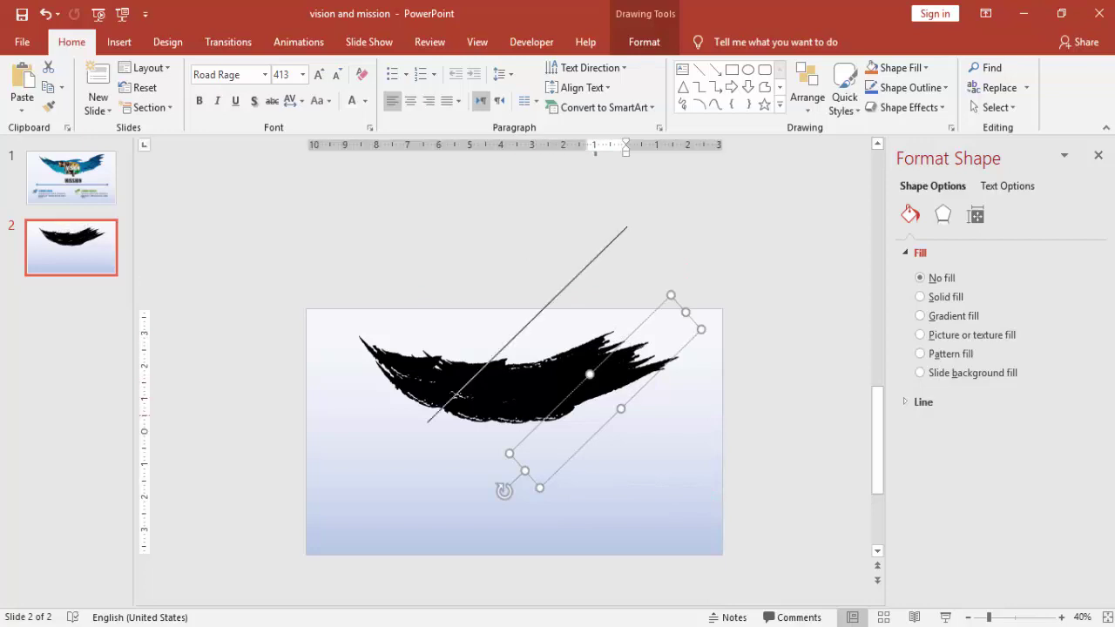
- Union all brush-stroke pieces into one shape and set its fill to 40% transparency
left_click(681, 476)
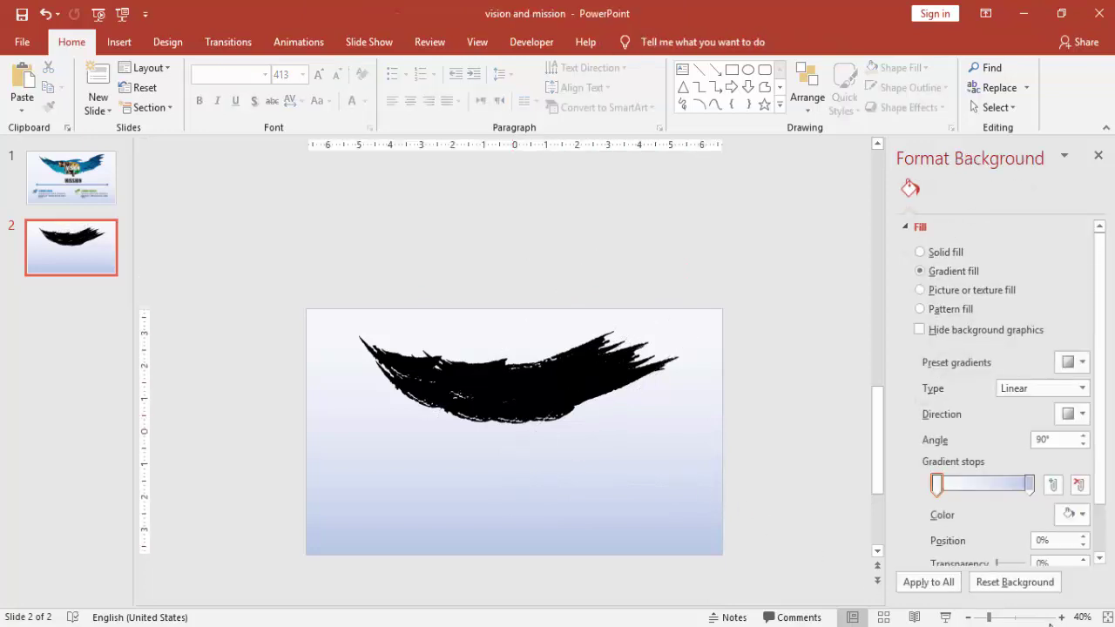
left_click(1061, 617)
left_click(1062, 617)
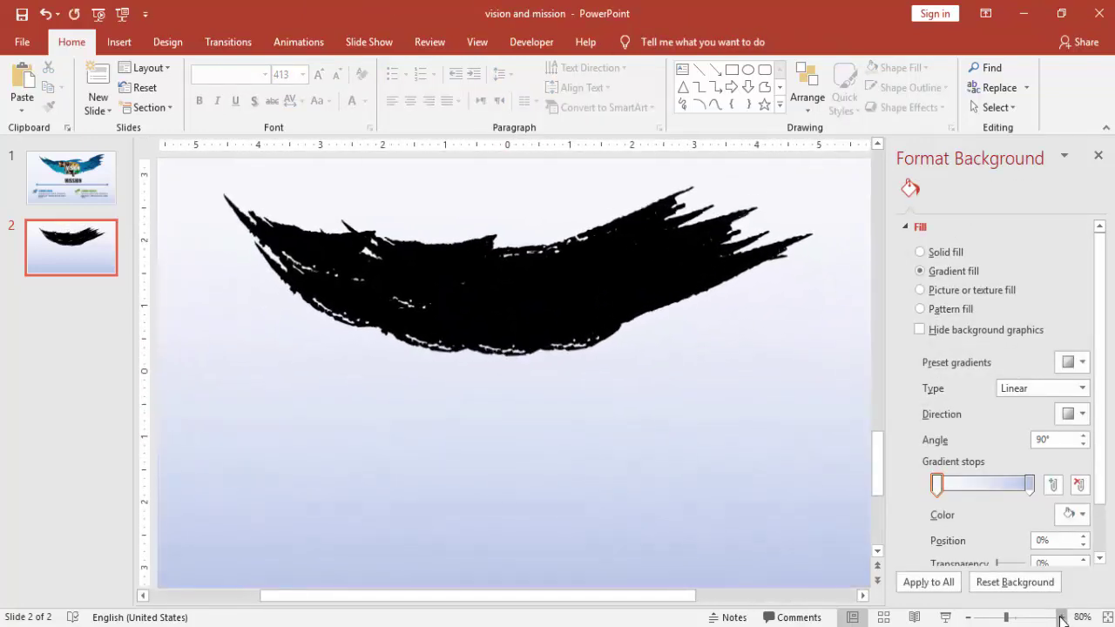
left_click(967, 617)
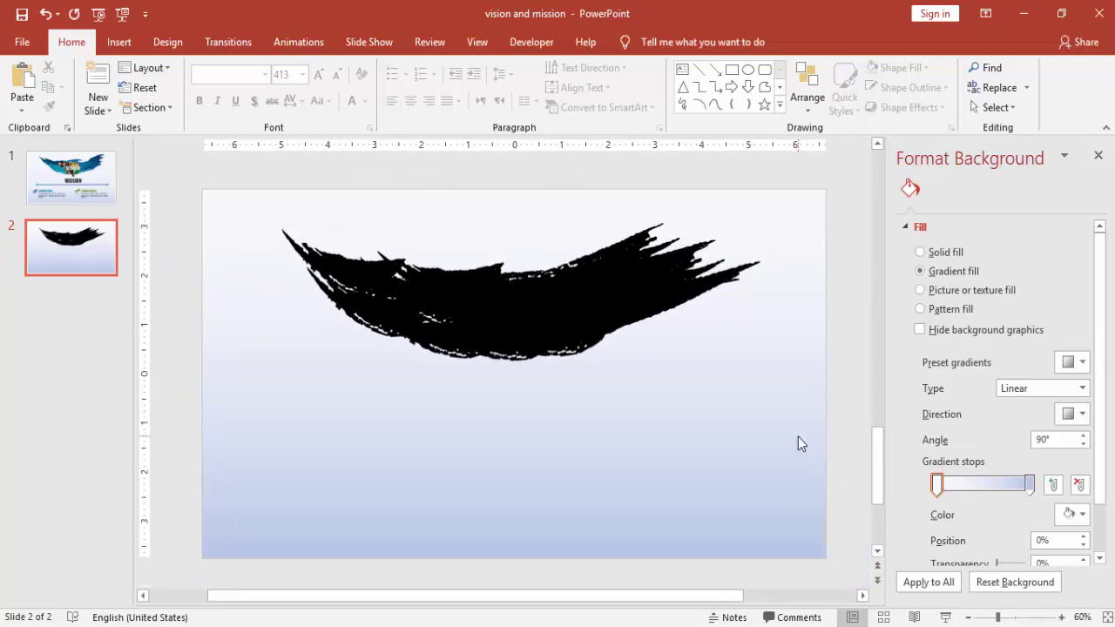
scroll(600, 395, "up", 1)
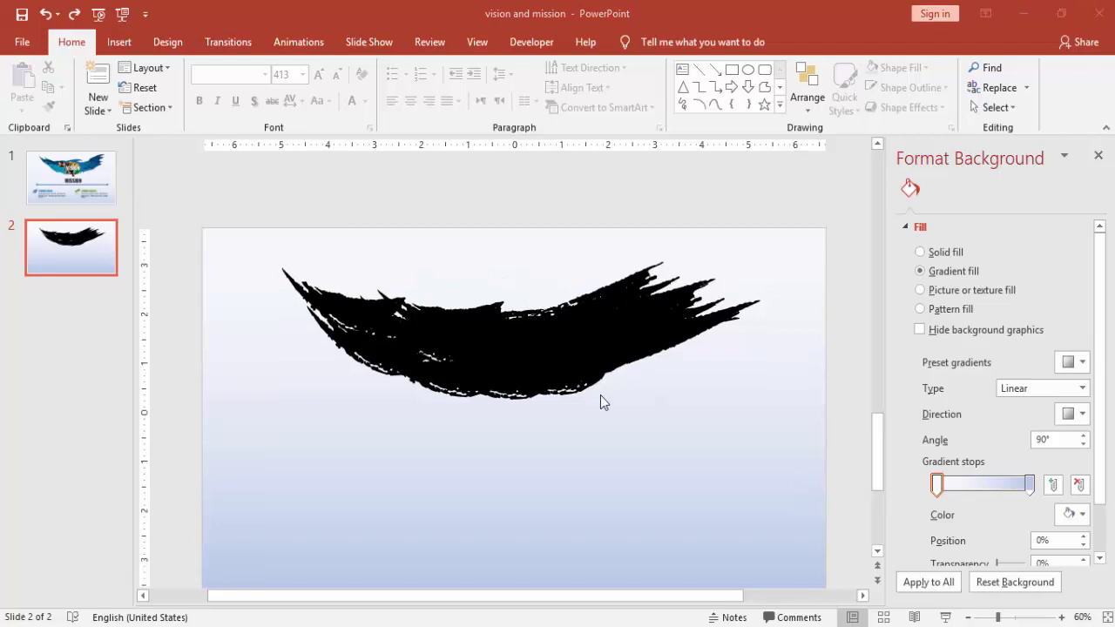
left_click(592, 293)
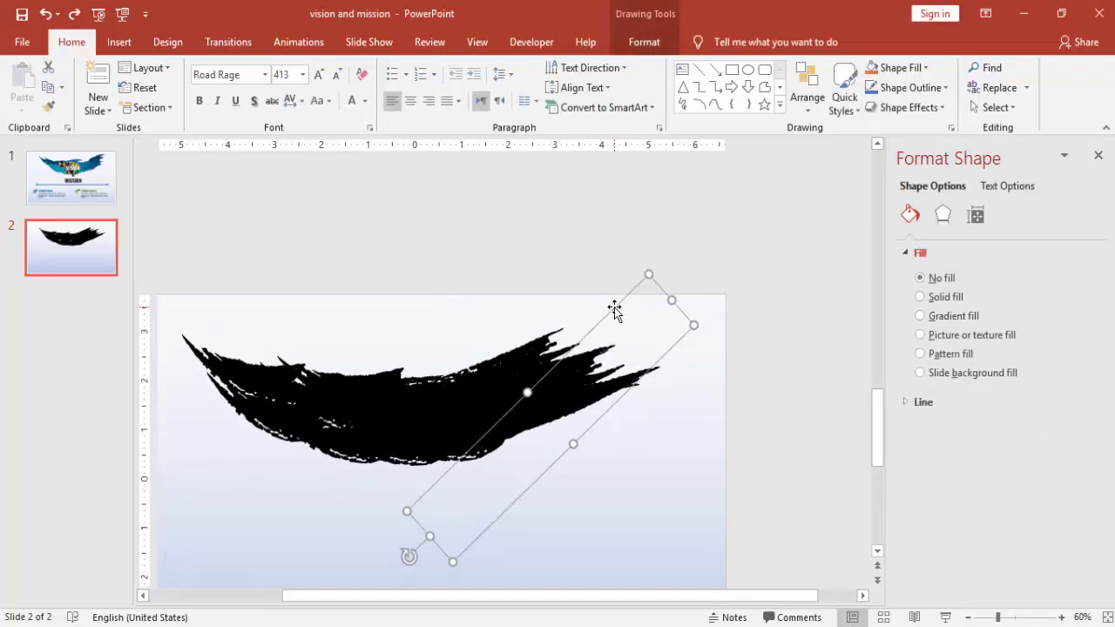
key("ctrl+a")
left_click(645, 50)
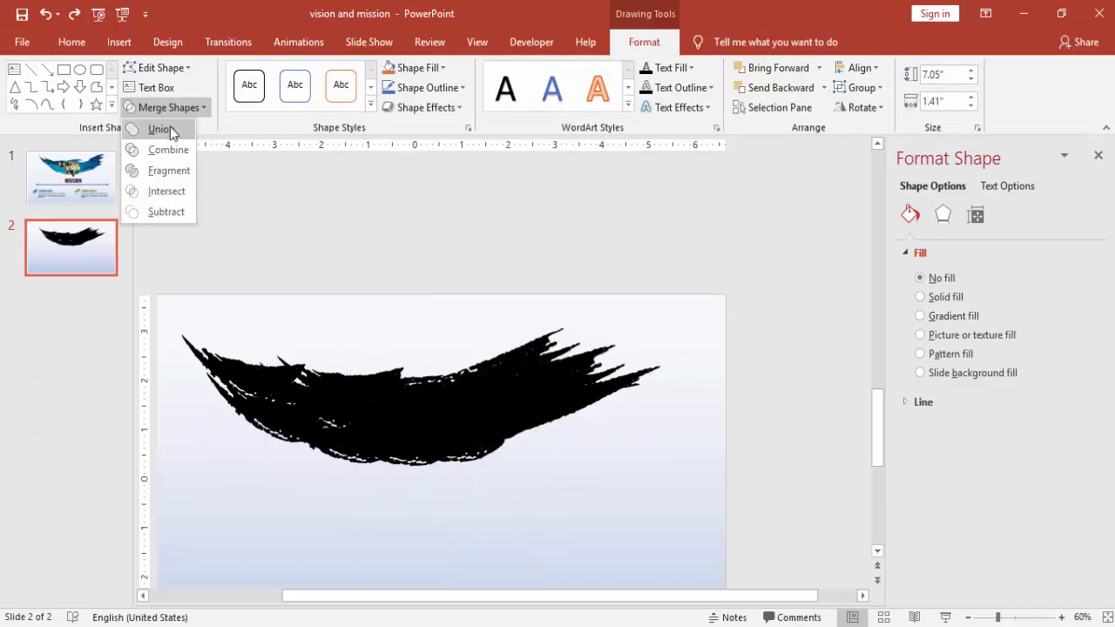
left_click(169, 128)
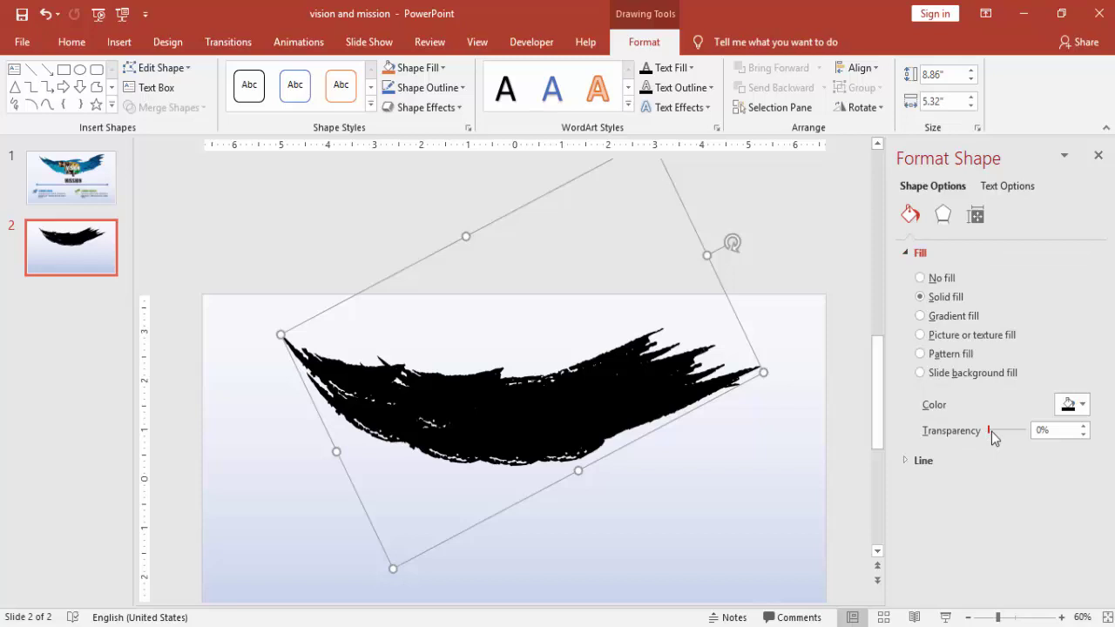
left_click_drag(990, 430, 1005, 432)
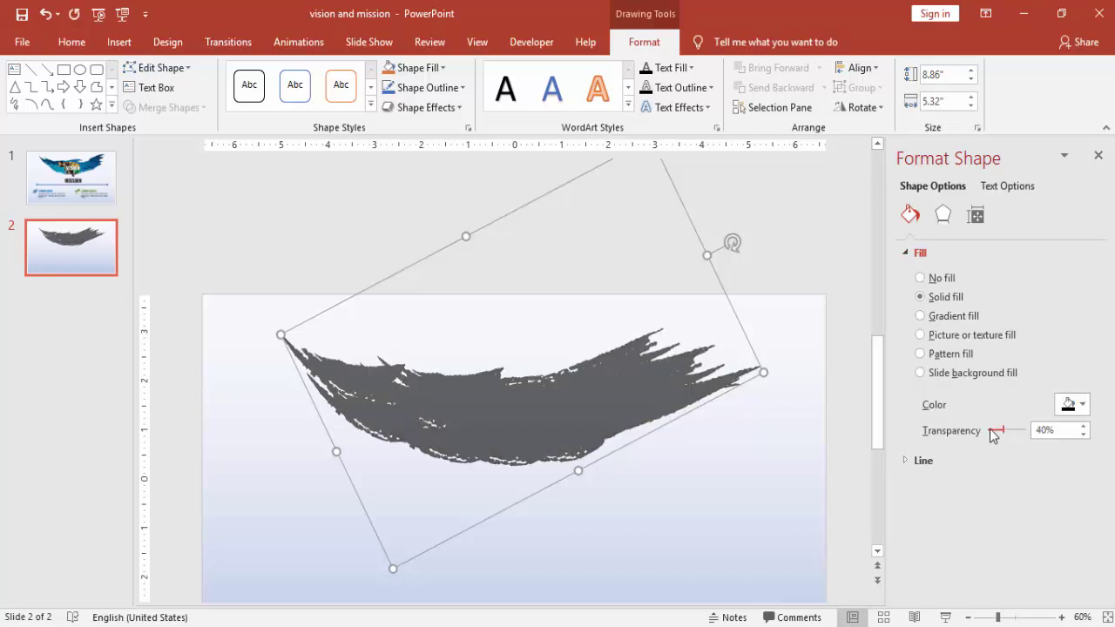
left_click(767, 425)
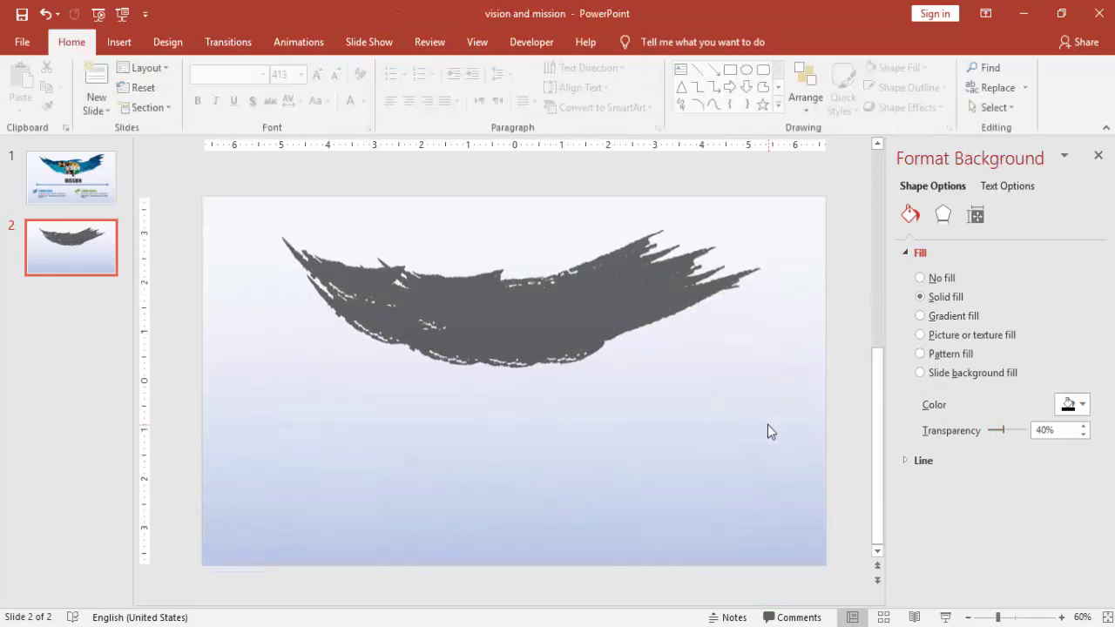
- Insert the maxresdefault sprinter photo onto slide 2
left_click(119, 42)
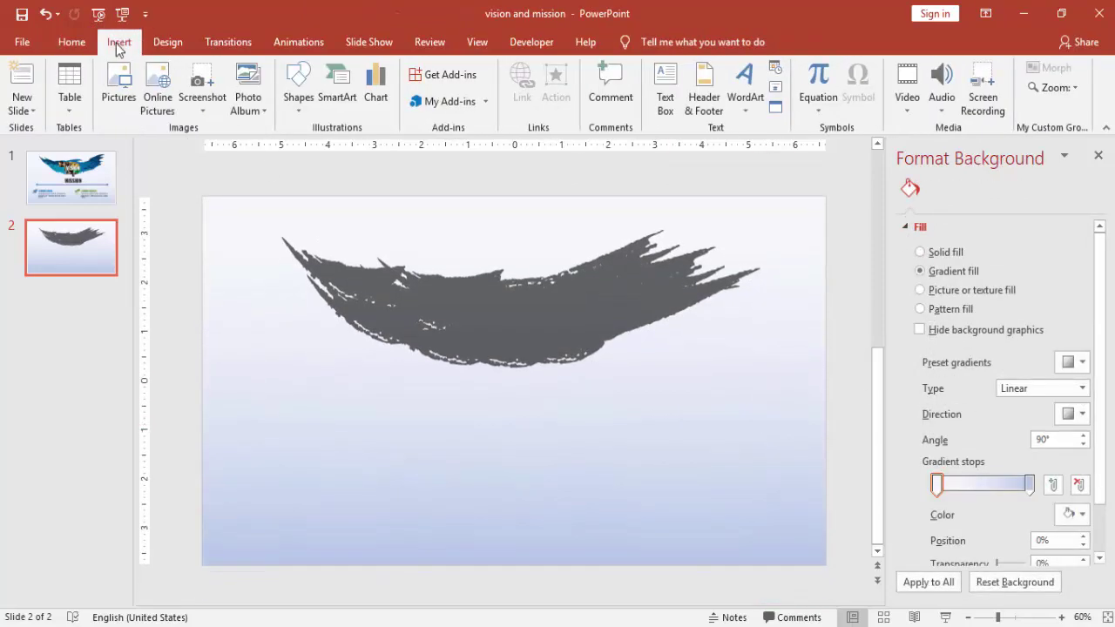
left_click(120, 103)
scroll(405, 144, "down", 2)
scroll(406, 145, "down", 2)
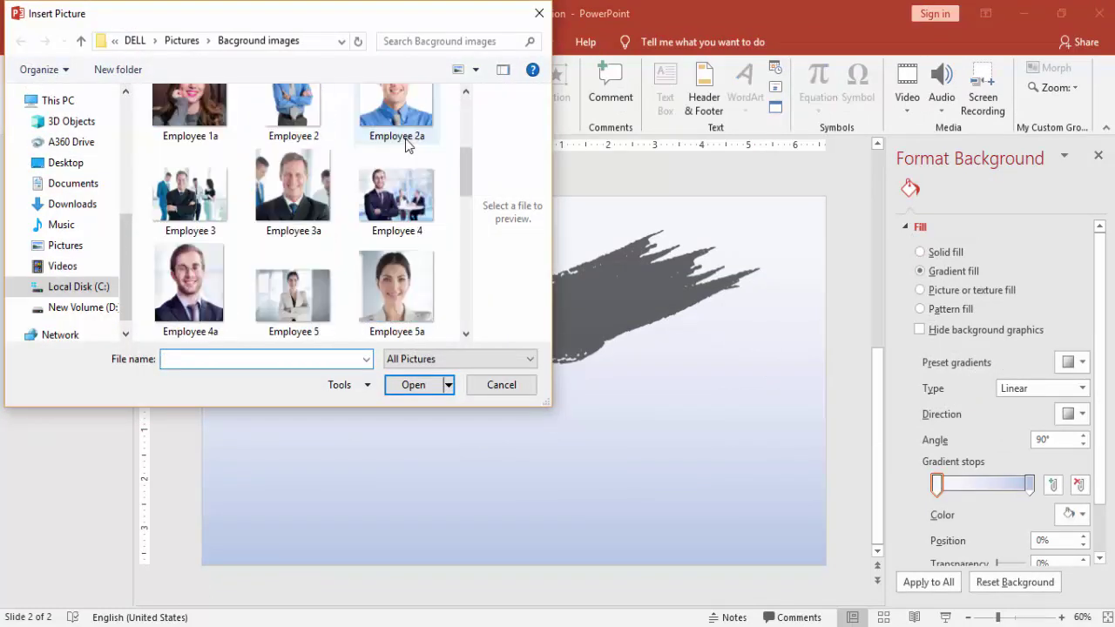
scroll(405, 144, "down", 3)
left_click(293, 261)
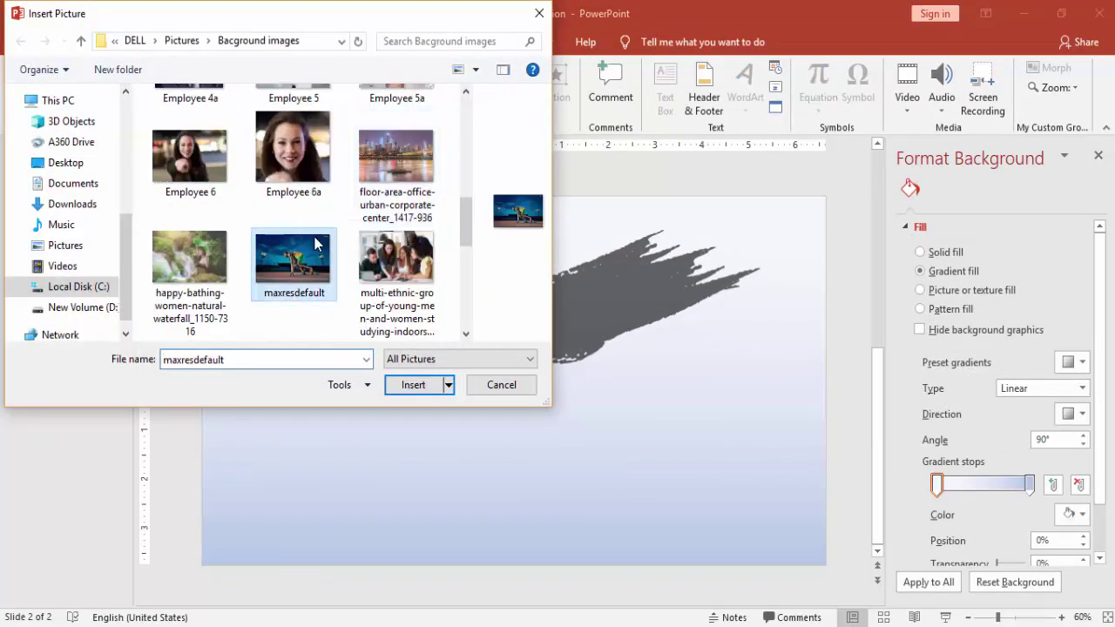
left_click(405, 387)
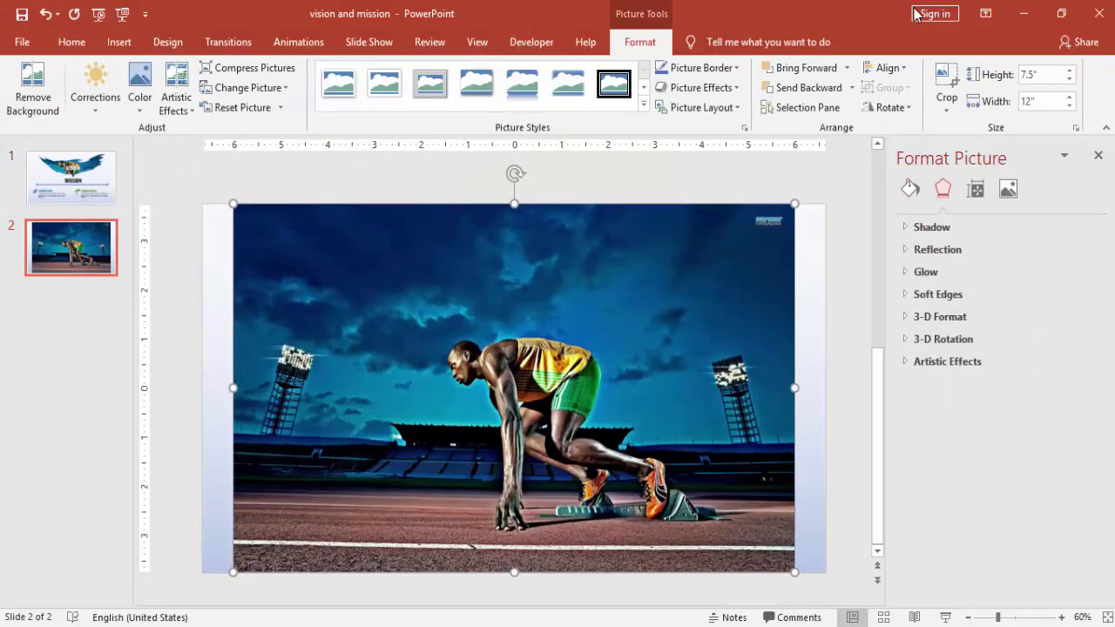
- Send the photo to back and move it up over the brush stroke
left_click(852, 87)
left_click(833, 127)
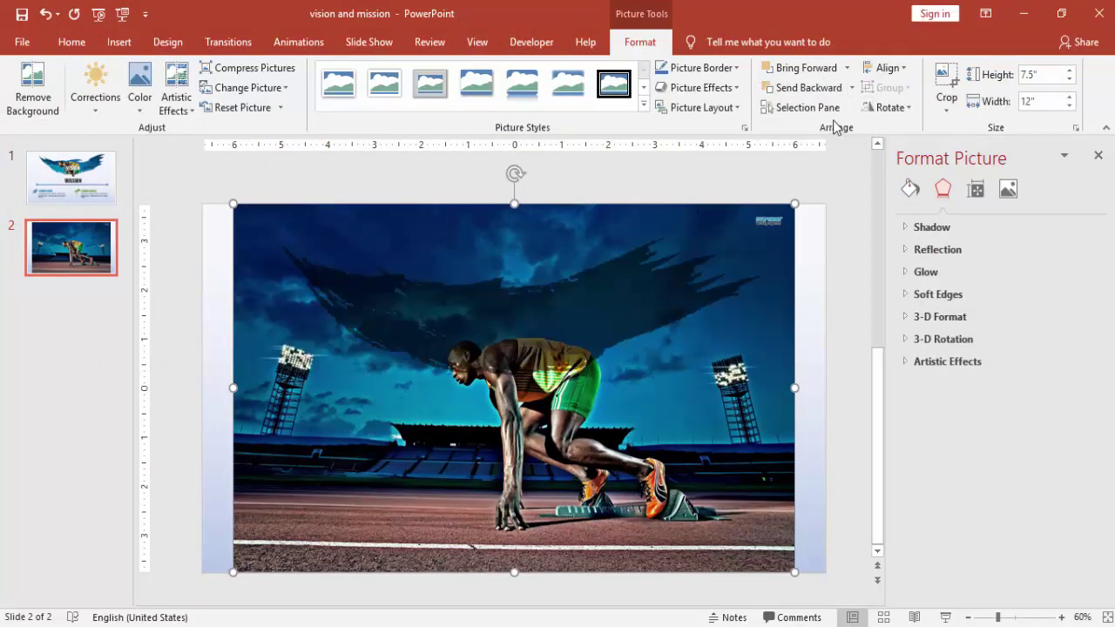
left_click_drag(701, 505, 692, 447)
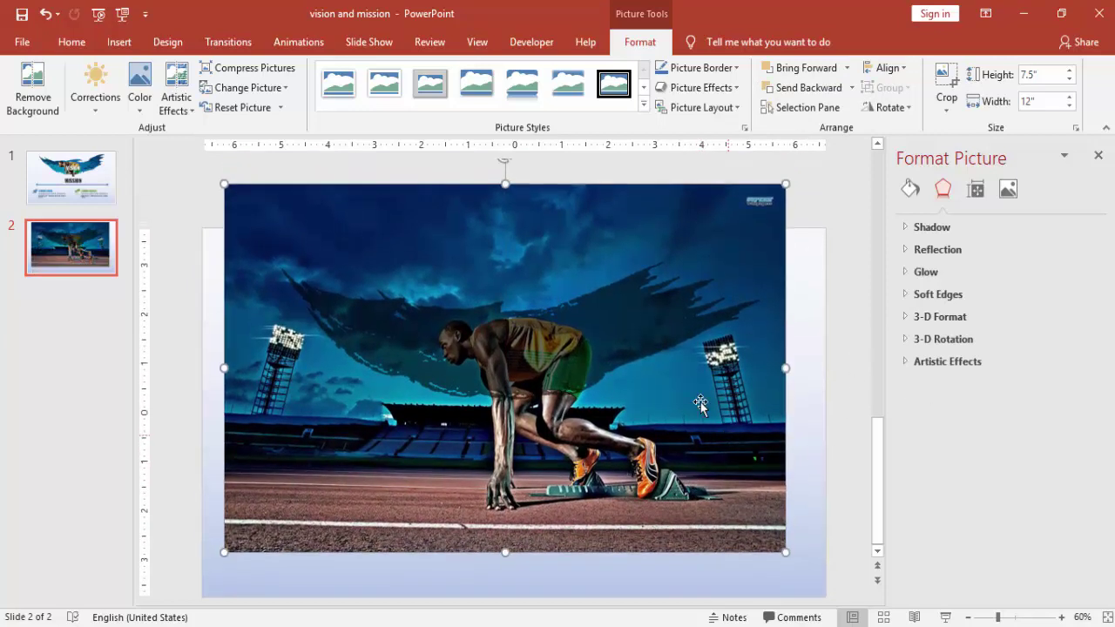
- Intersect the photo with the brush-stroke shape to clip it
left_click(644, 328, "shift")
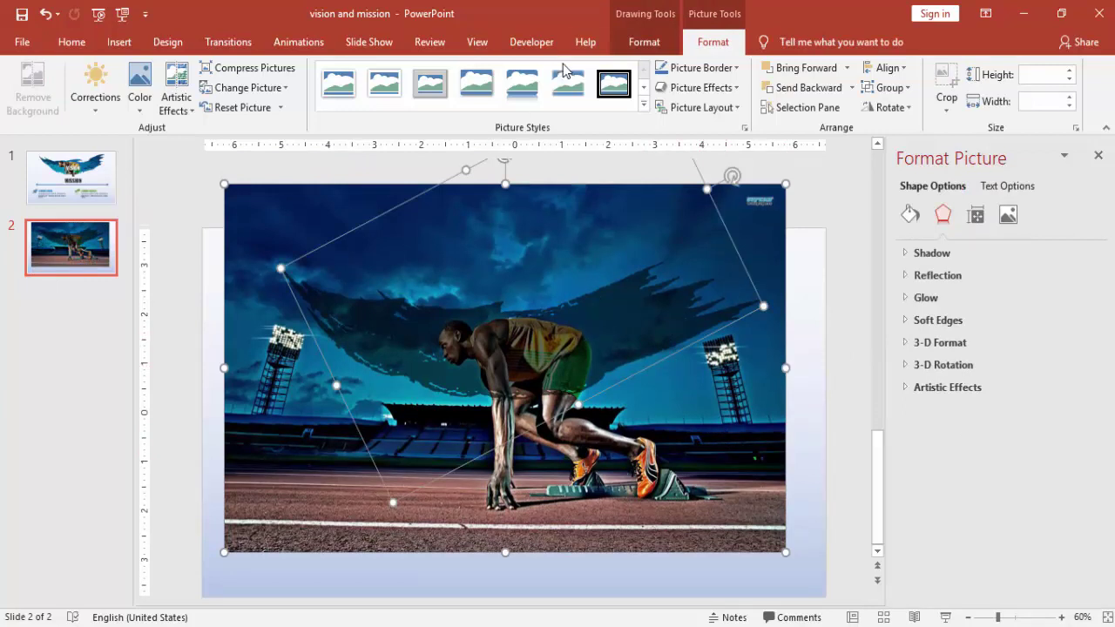
left_click(662, 45)
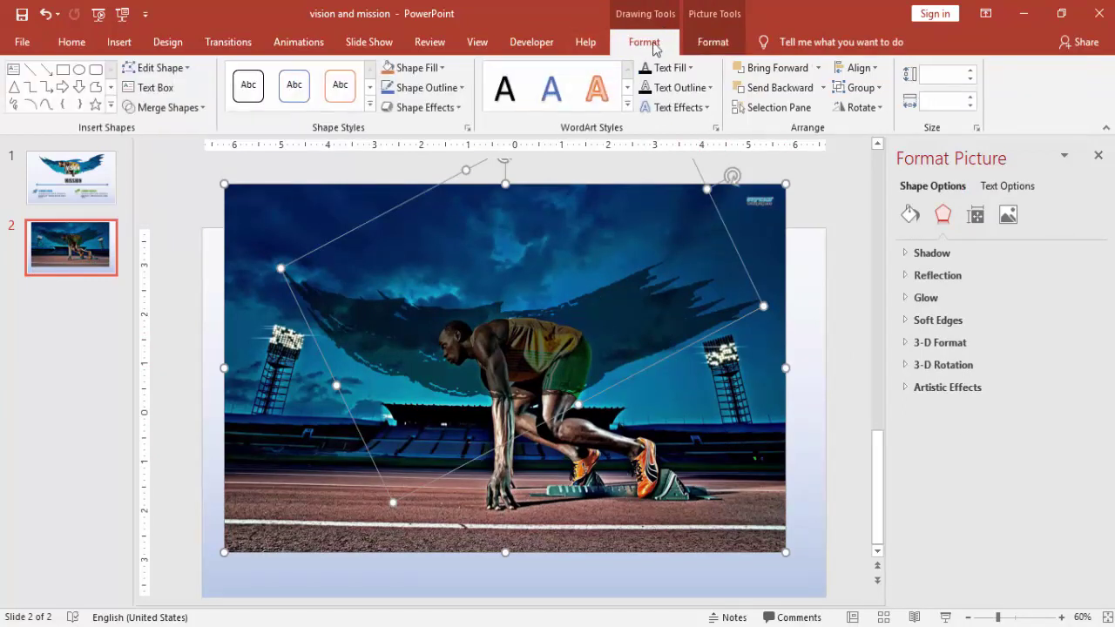
left_click(168, 108)
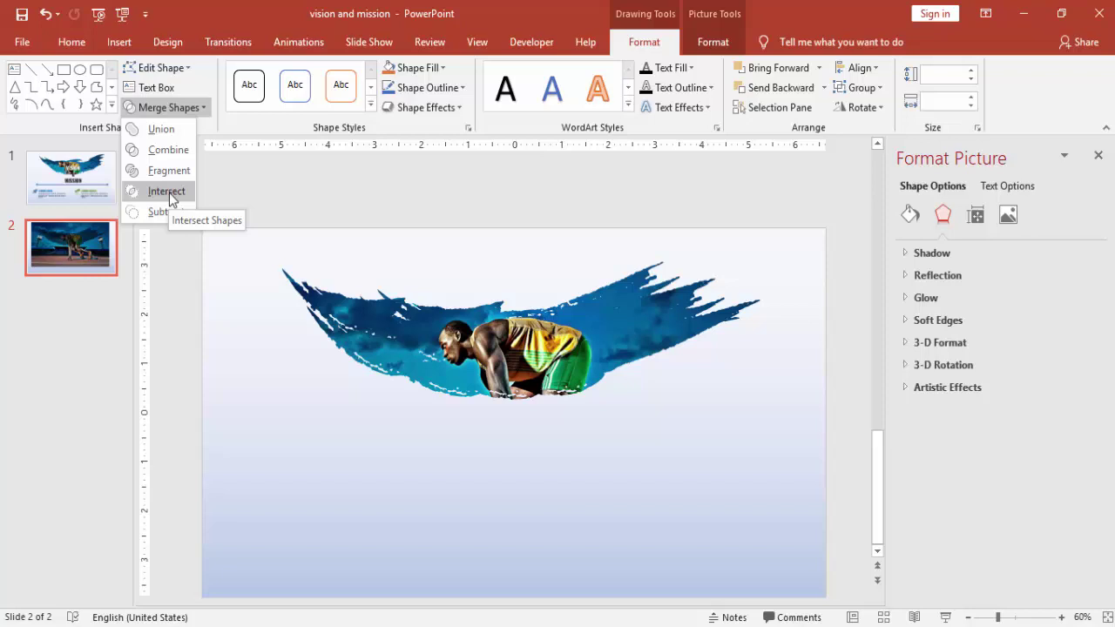
left_click(168, 192)
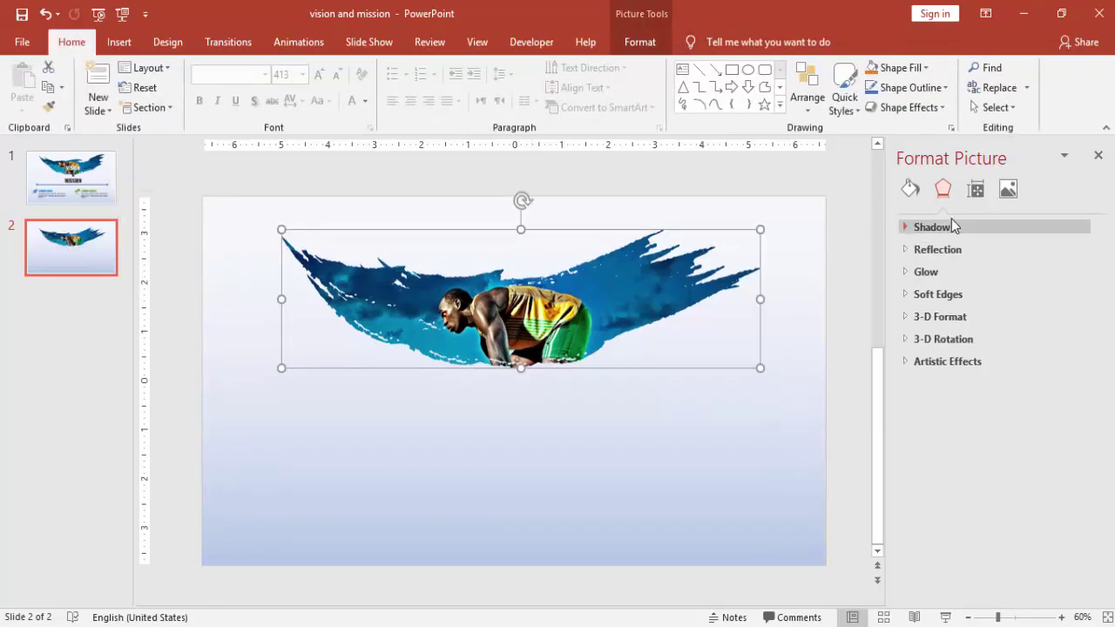
- Nudge the clipped sprinter picture slightly higher near the slide top
left_click(909, 188)
left_click(920, 226)
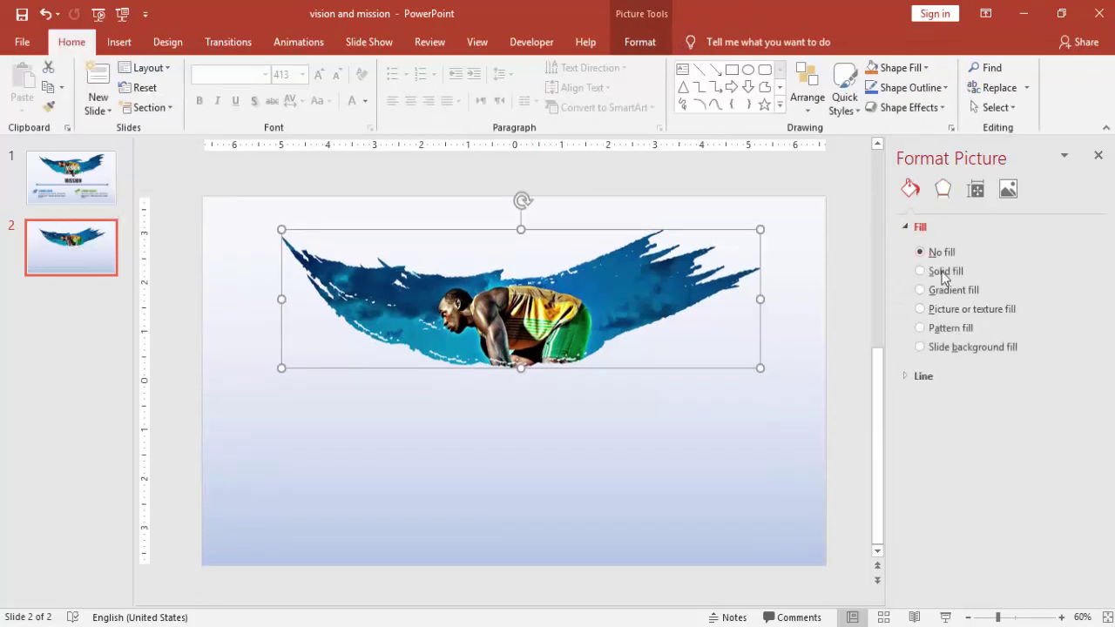
left_click(824, 401)
left_click(641, 305)
left_click_drag(620, 236, 622, 213)
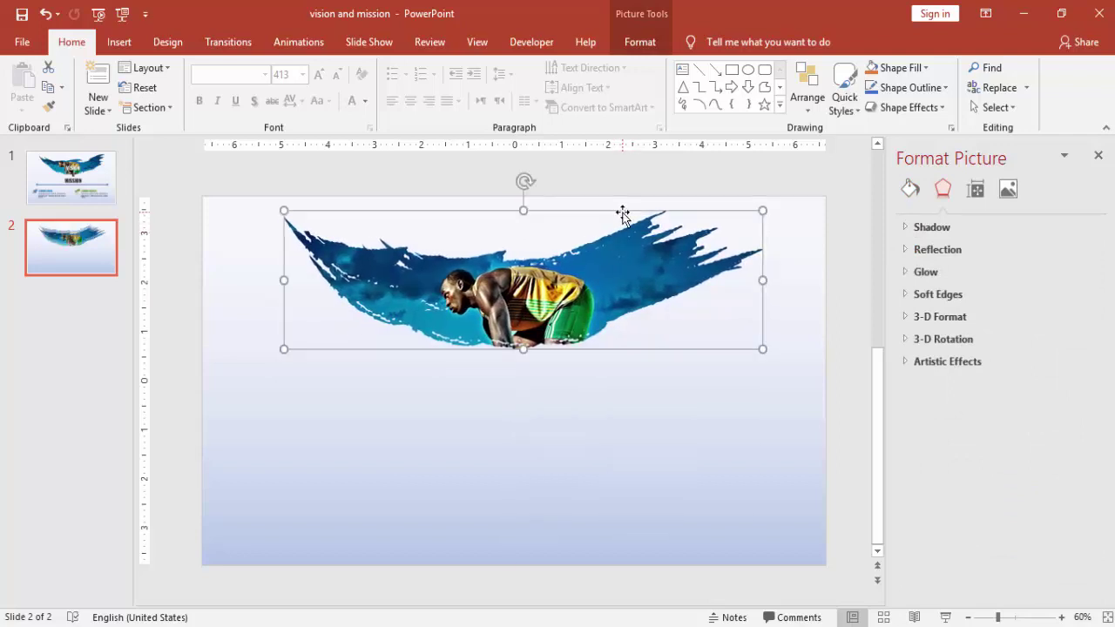
left_click(636, 388)
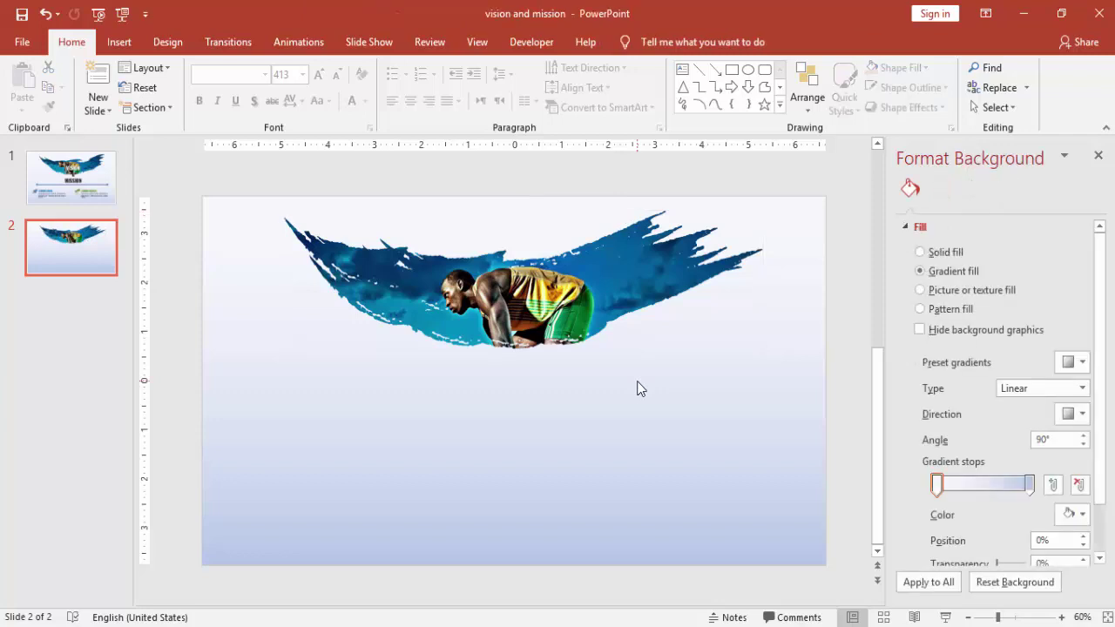
- Add a text box below the picture reading VISION, &, MISSION on three lines
left_click(122, 44)
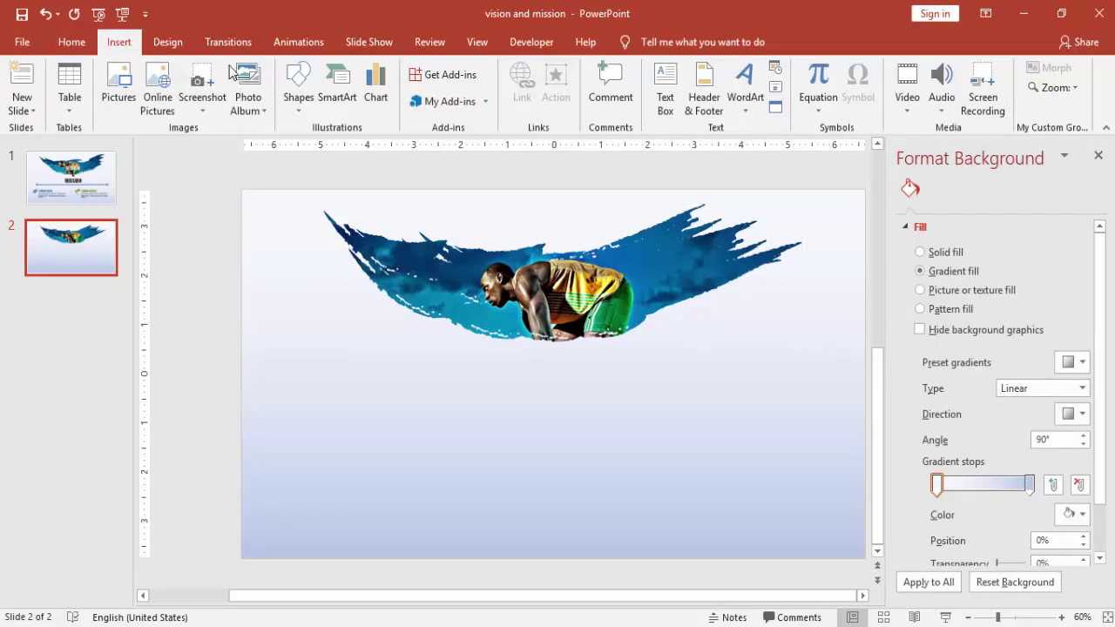
left_click(665, 87)
left_click(439, 407)
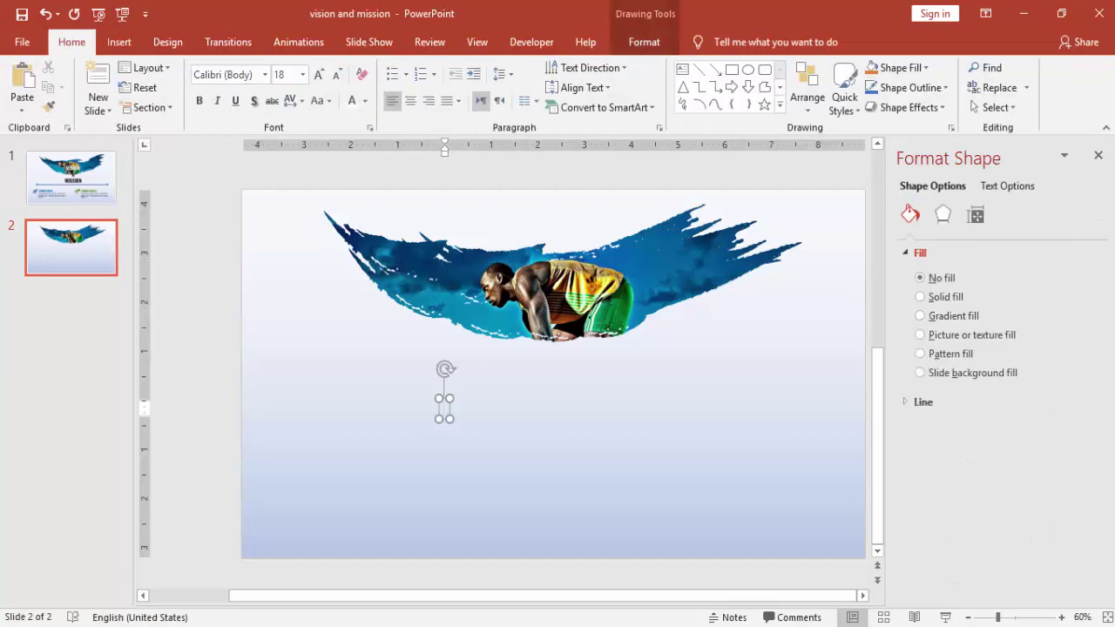
type("VISION")
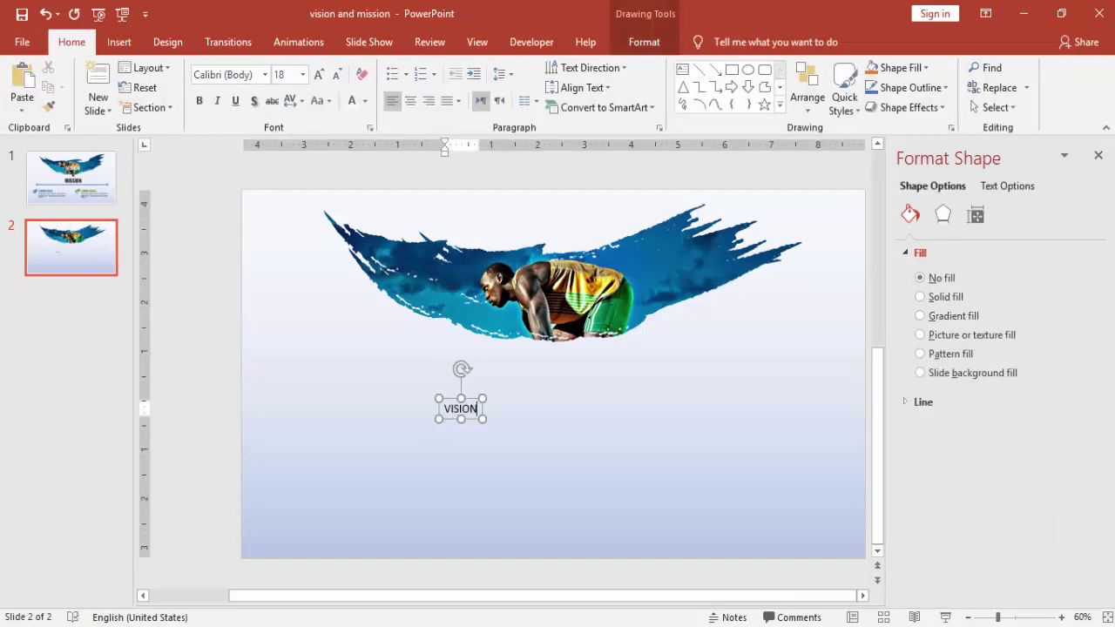
key("Return")
type("&")
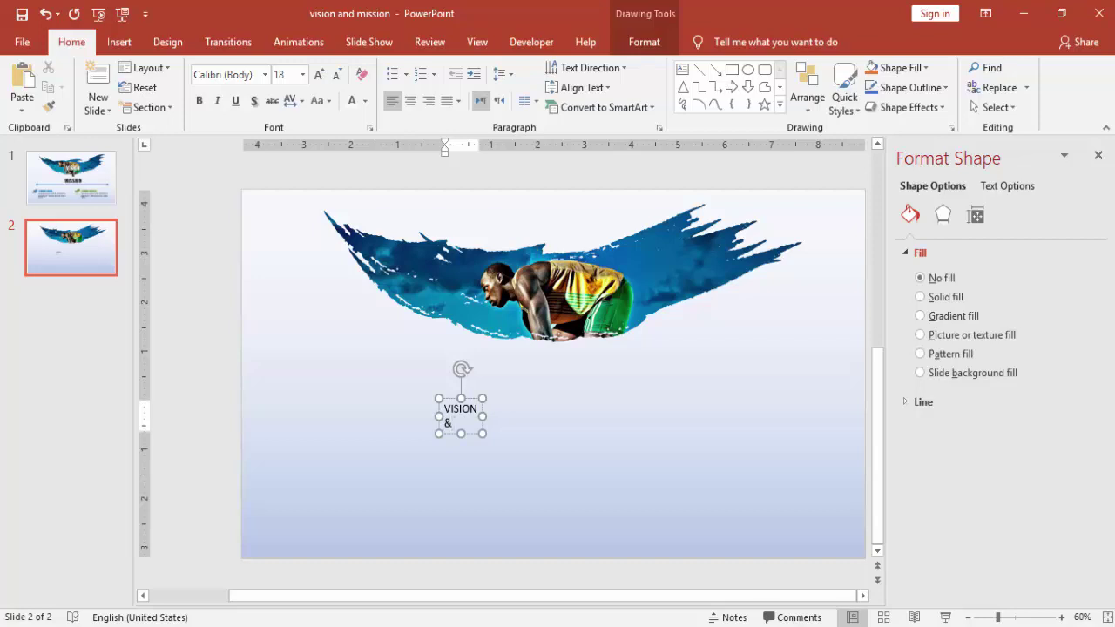
key("Return")
type("MIS")
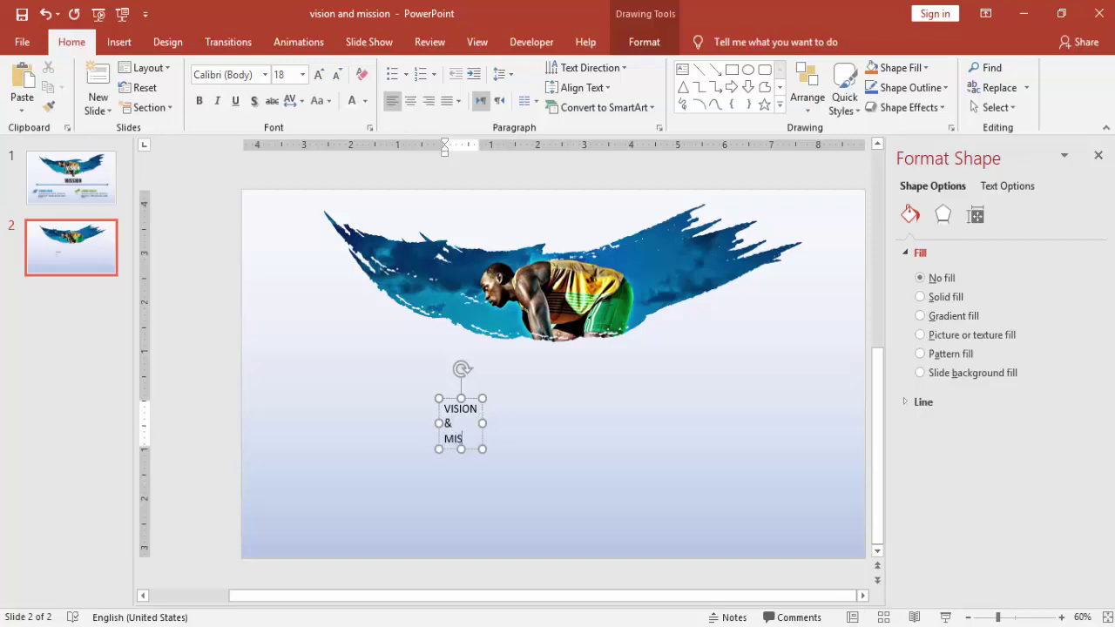
type("SION")
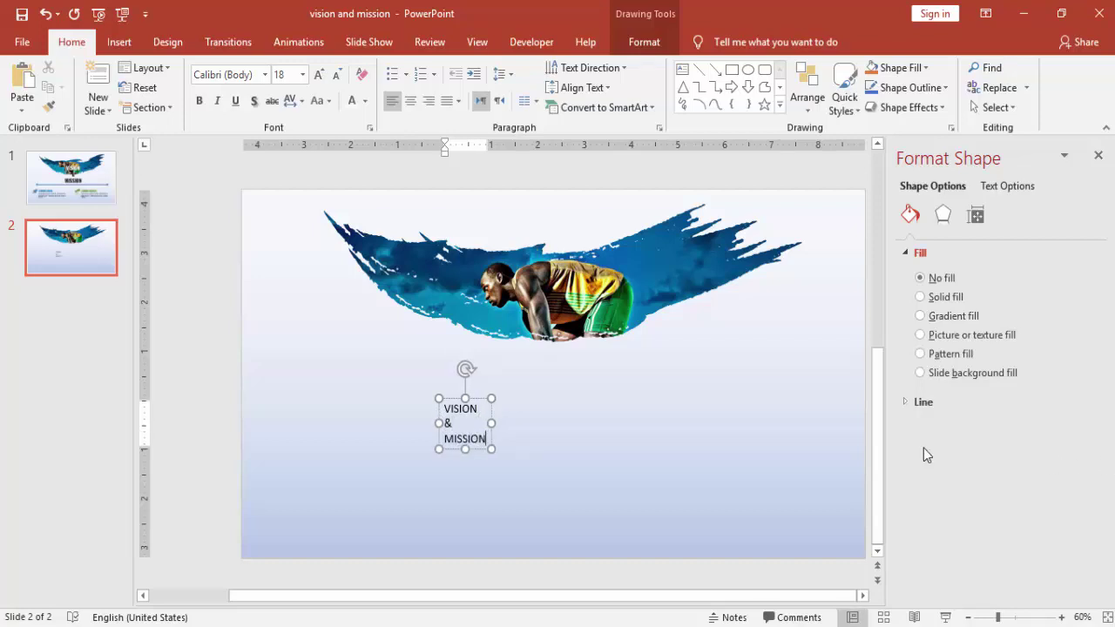
- Format the title as bold, centred Oswald at 40 points
left_click(481, 399)
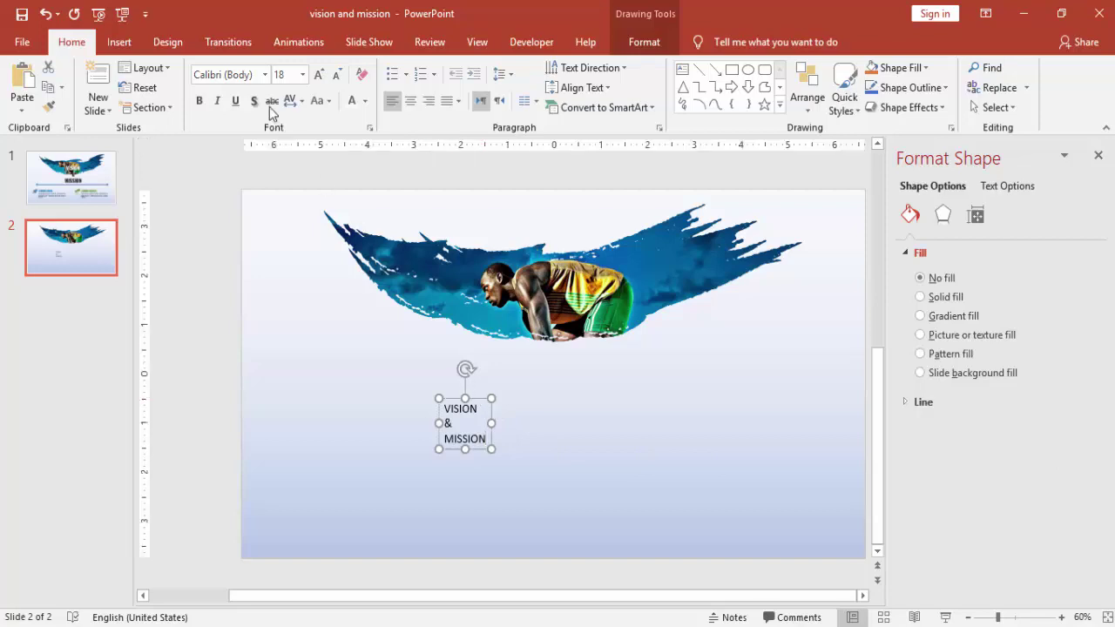
left_click(249, 78)
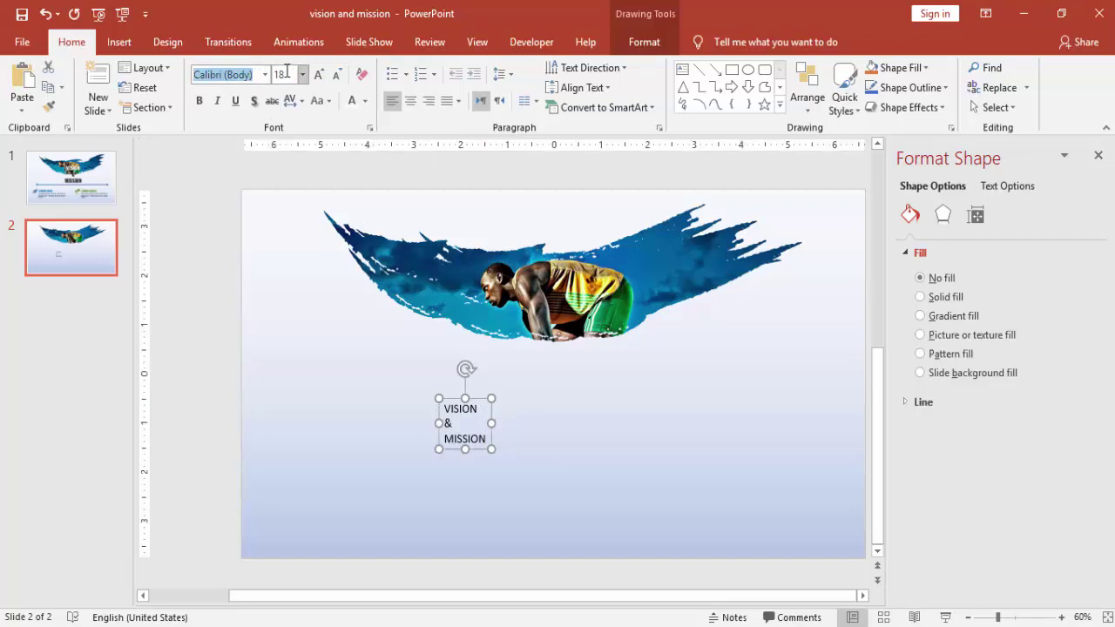
type("Oswald")
key("Return")
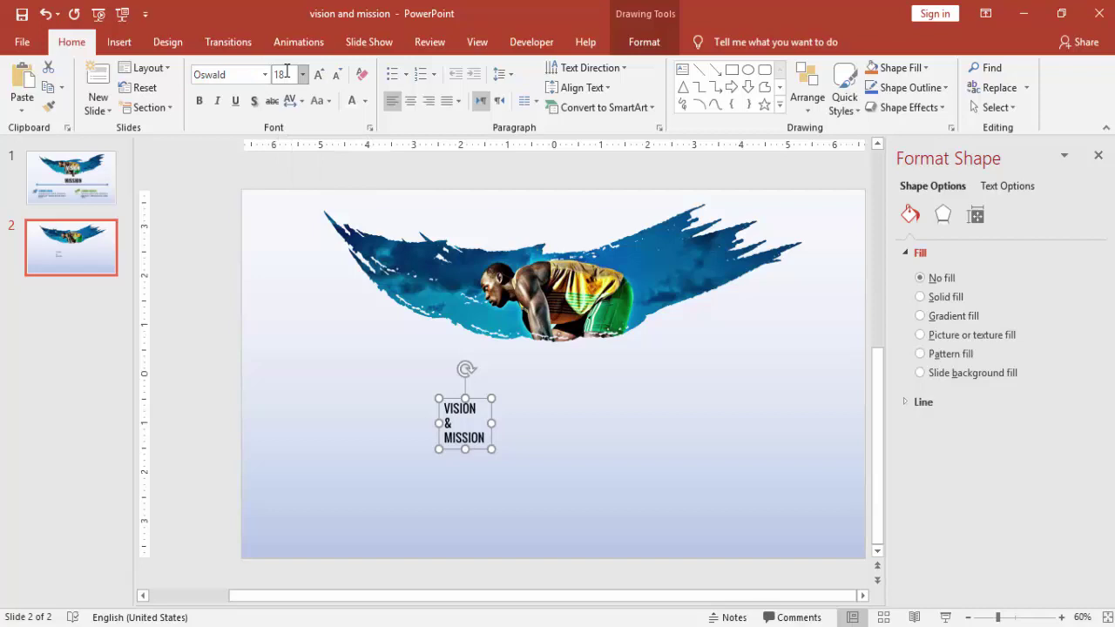
left_click(410, 101)
left_click(320, 75)
left_click(319, 75)
left_click(319, 75)
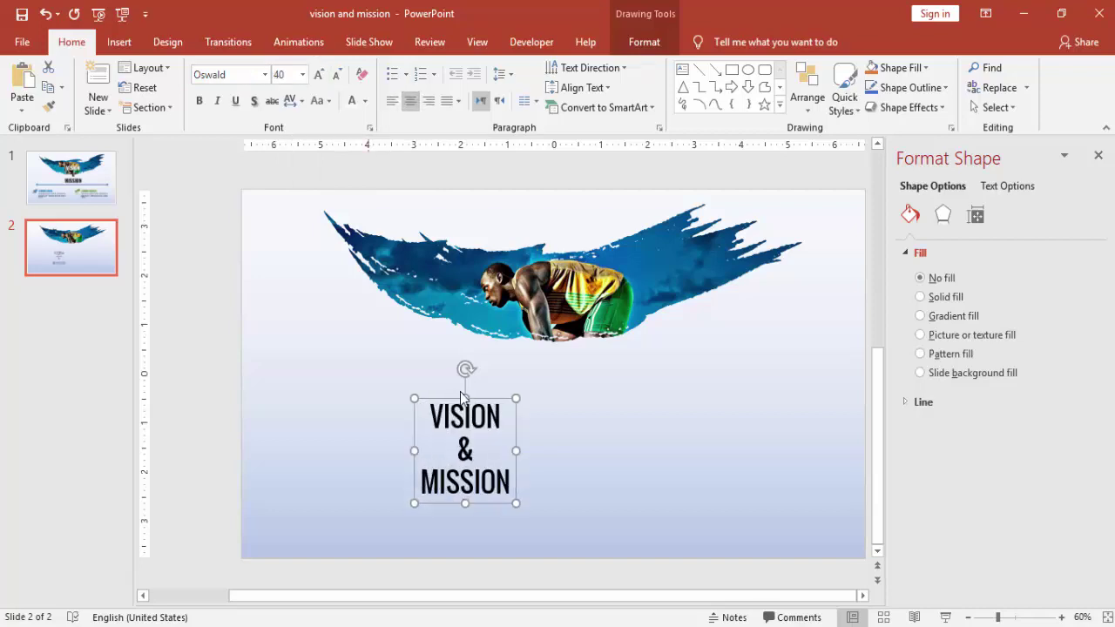
left_click(199, 101)
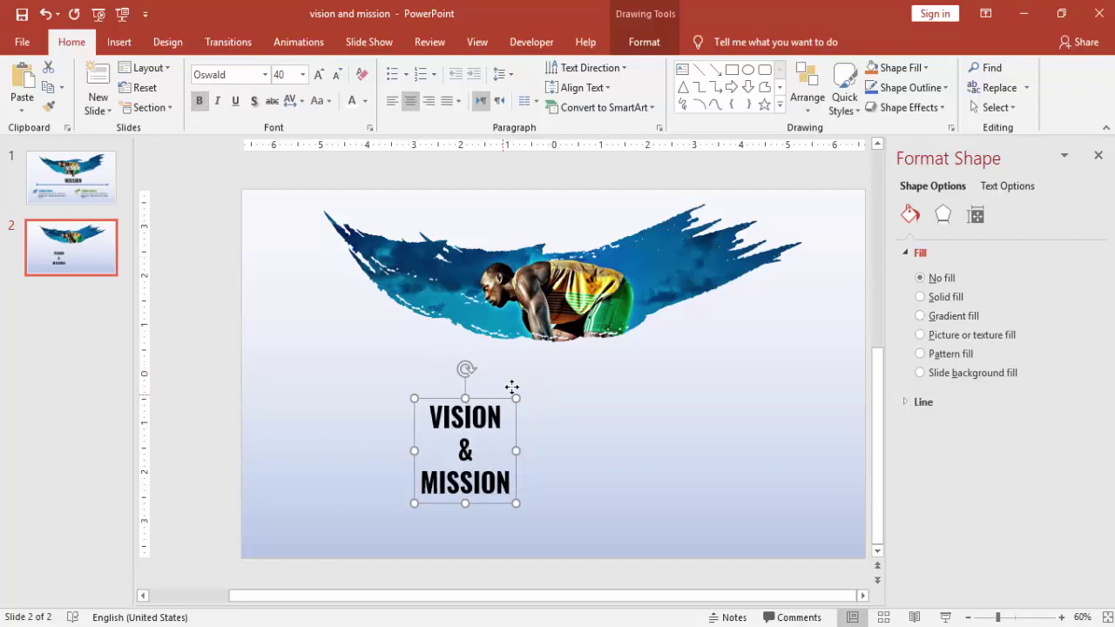
- Move the VISION & MISSION title up onto the brush stroke and make VISION white
left_click_drag(503, 399, 608, 306)
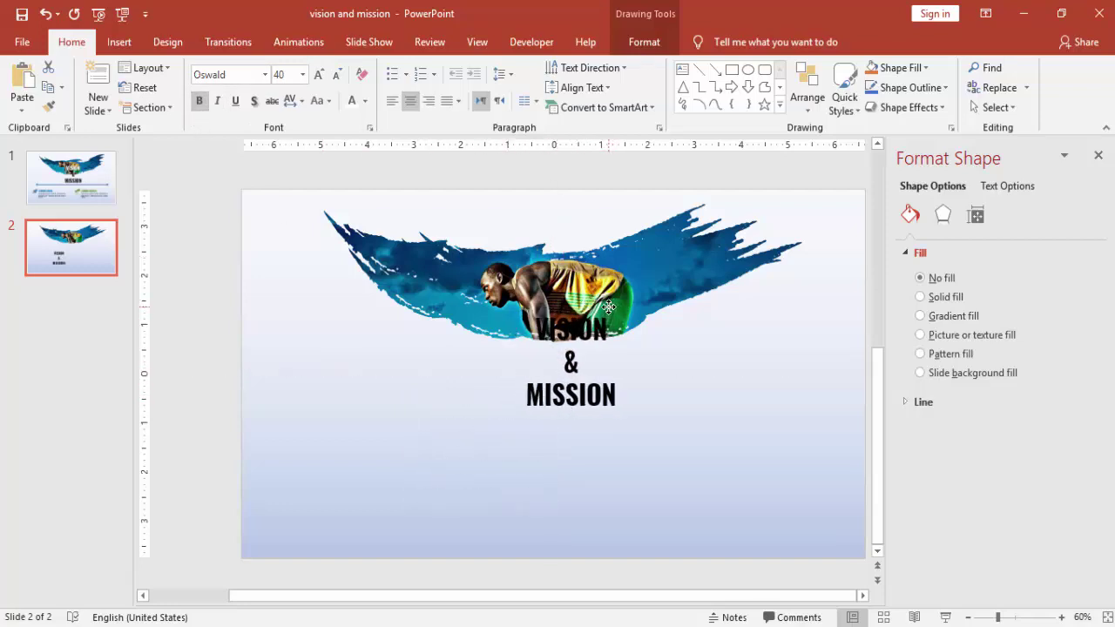
left_click_drag(608, 307, 612, 298)
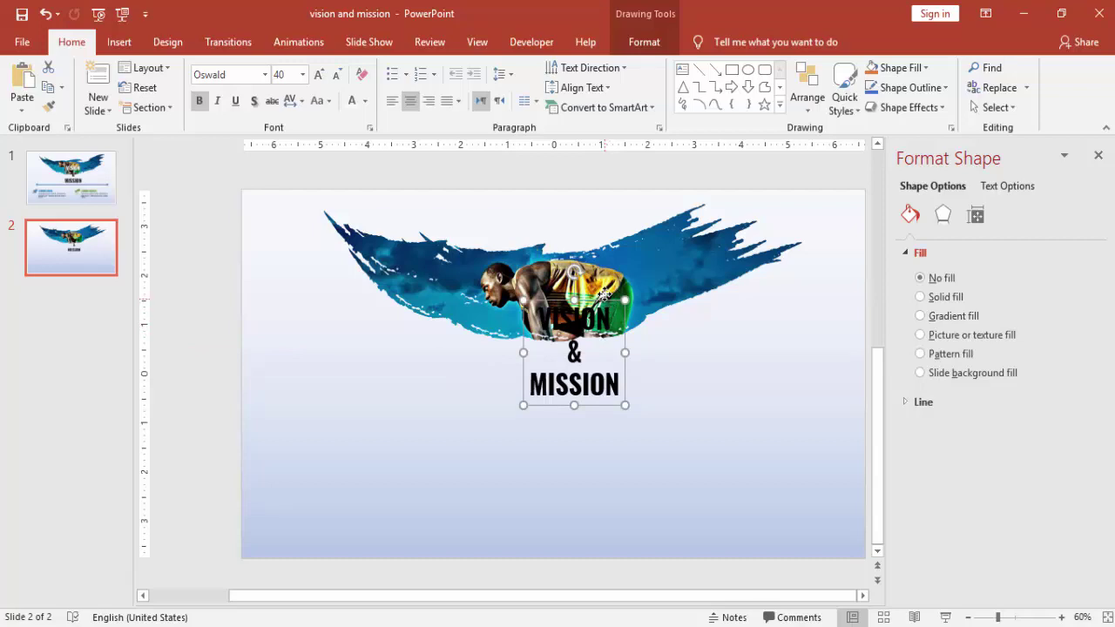
left_click_drag(603, 294, 510, 321)
left_click(352, 101)
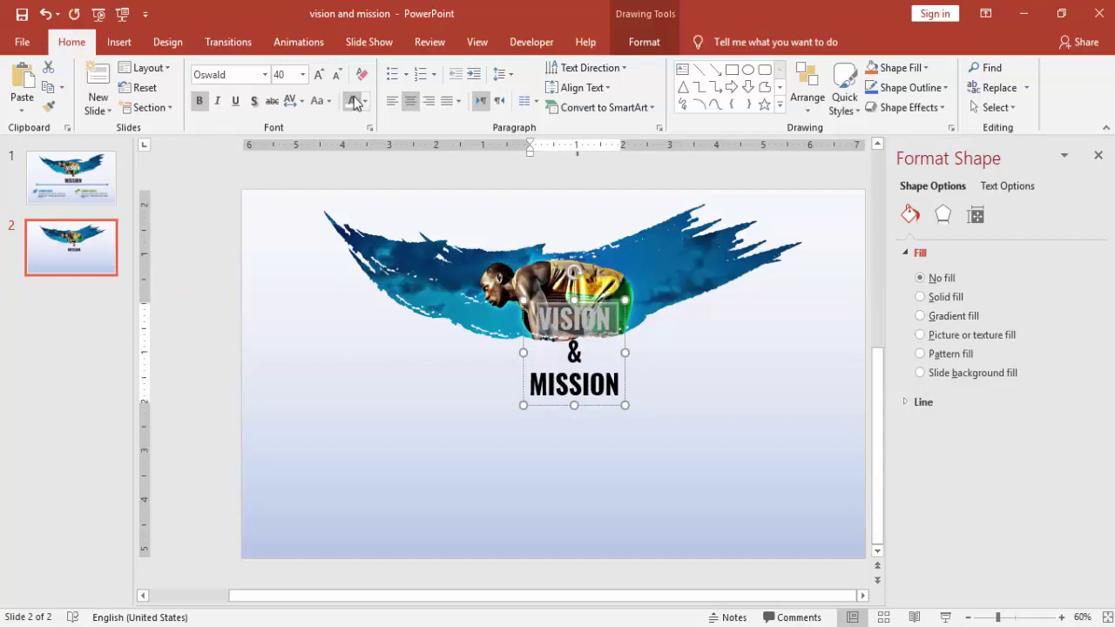
- Duplicate the title text box to the right side of the slide
left_click(723, 393)
left_click(621, 387)
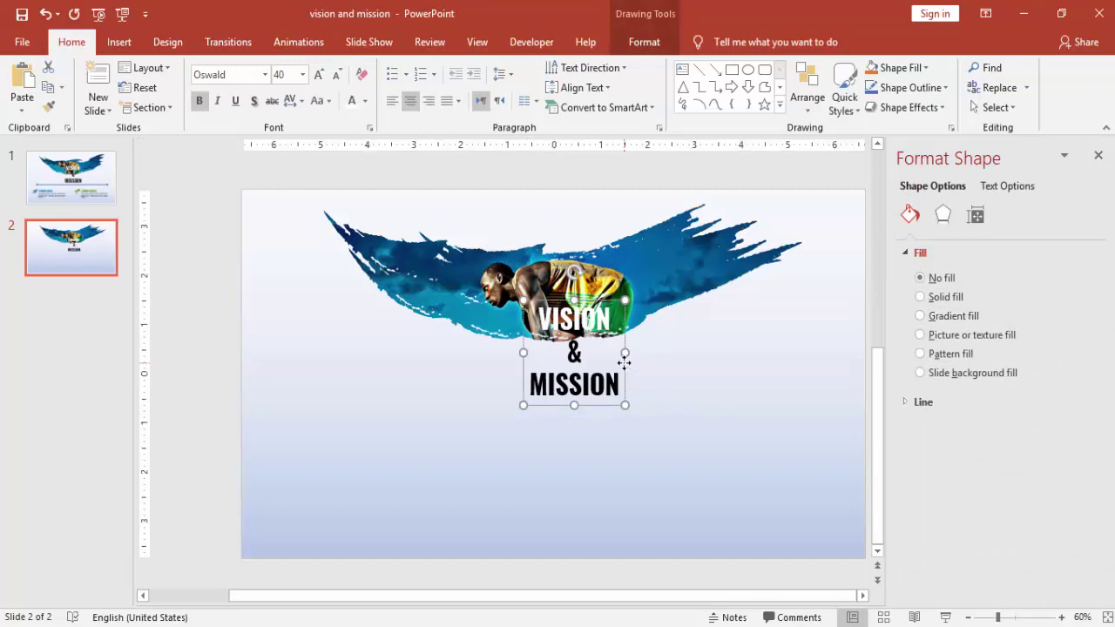
left_click_drag(623, 361, 796, 406)
- In the copied title, make VISION black and the & MISSION lines white
double_click(787, 350)
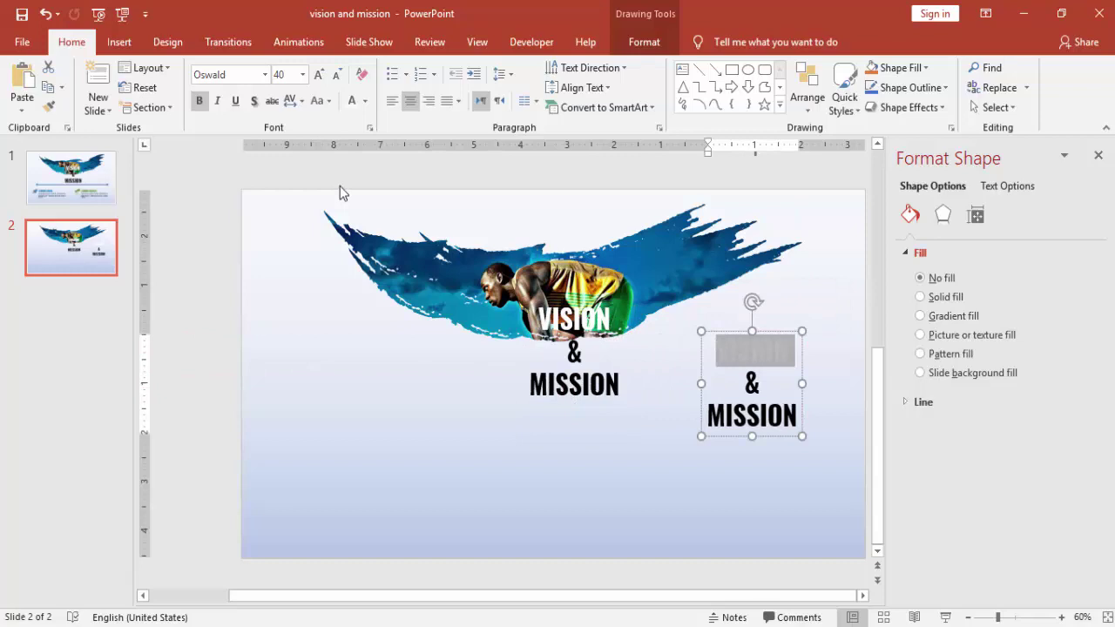
left_click(364, 101)
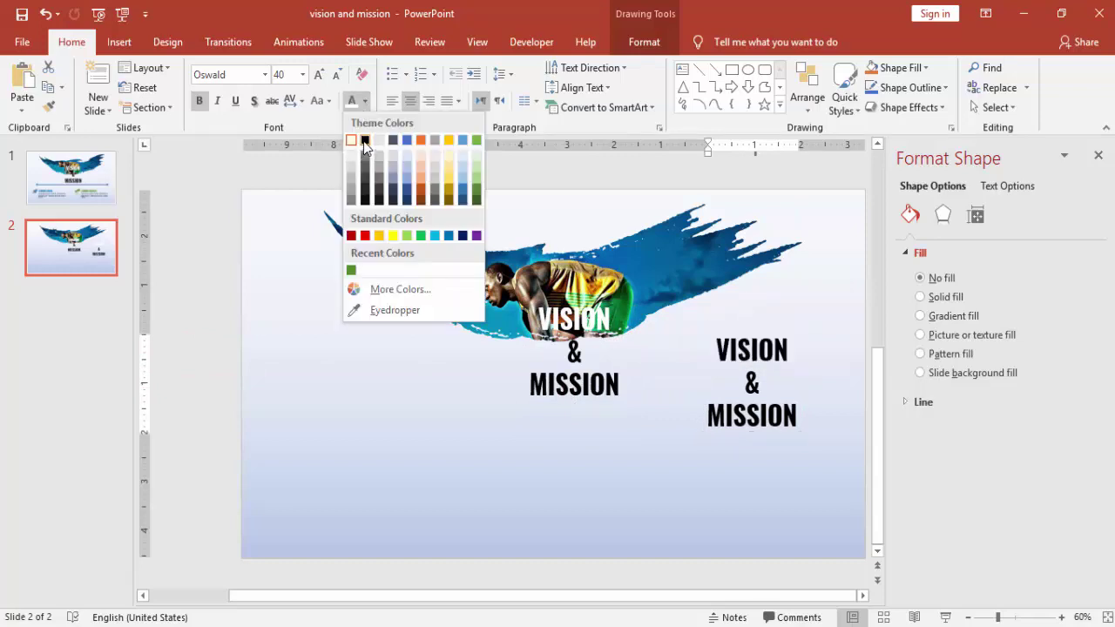
left_click(364, 140)
left_click_drag(709, 344, 801, 413)
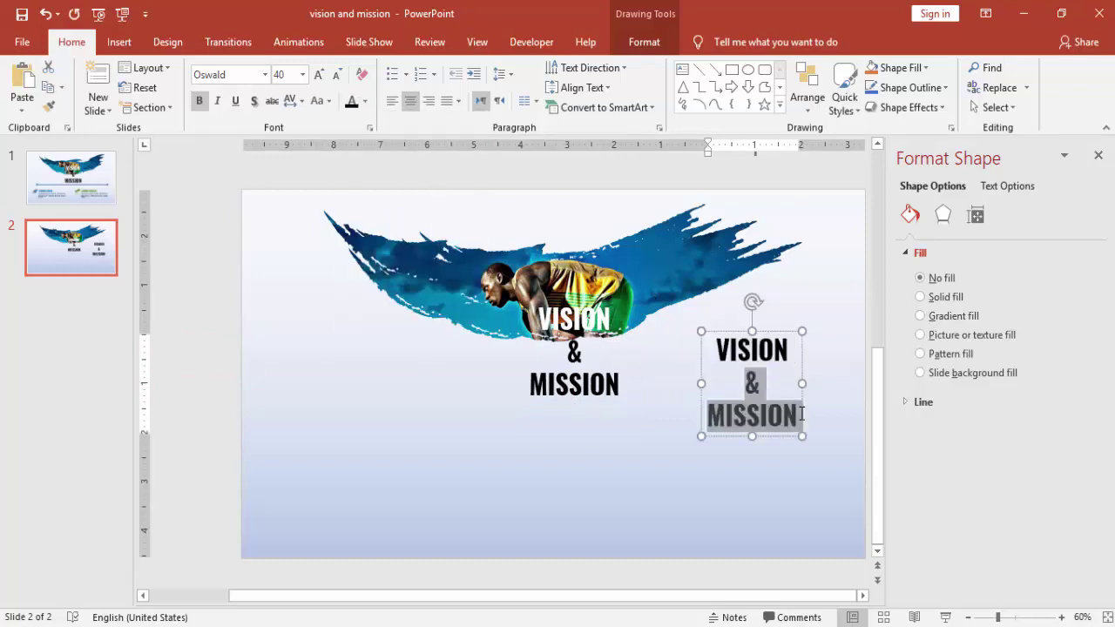
left_click(364, 101)
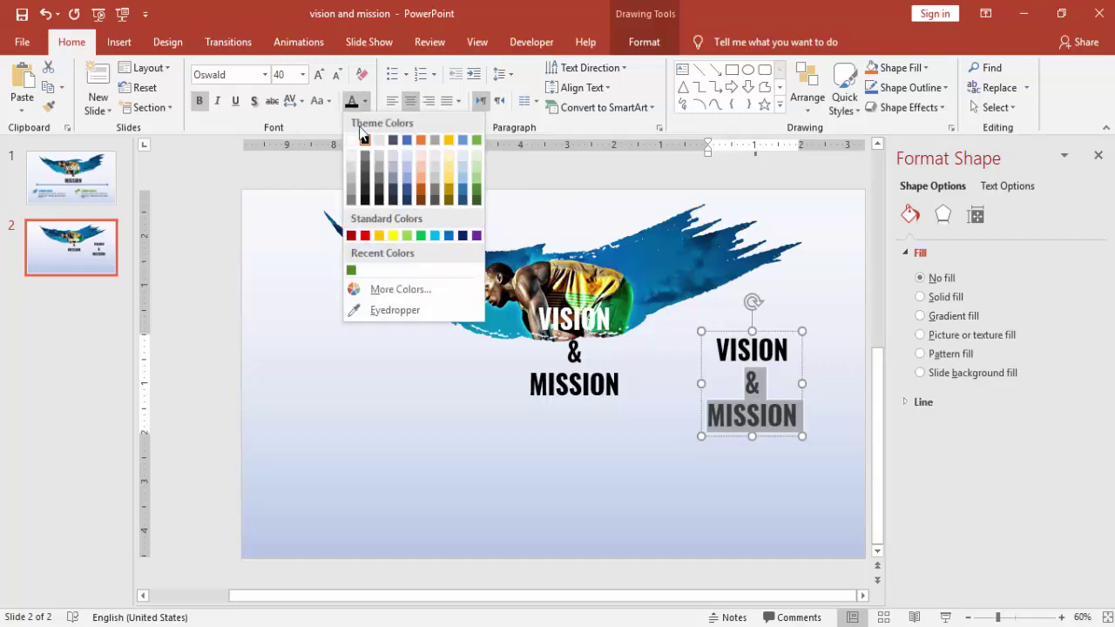
left_click(350, 141)
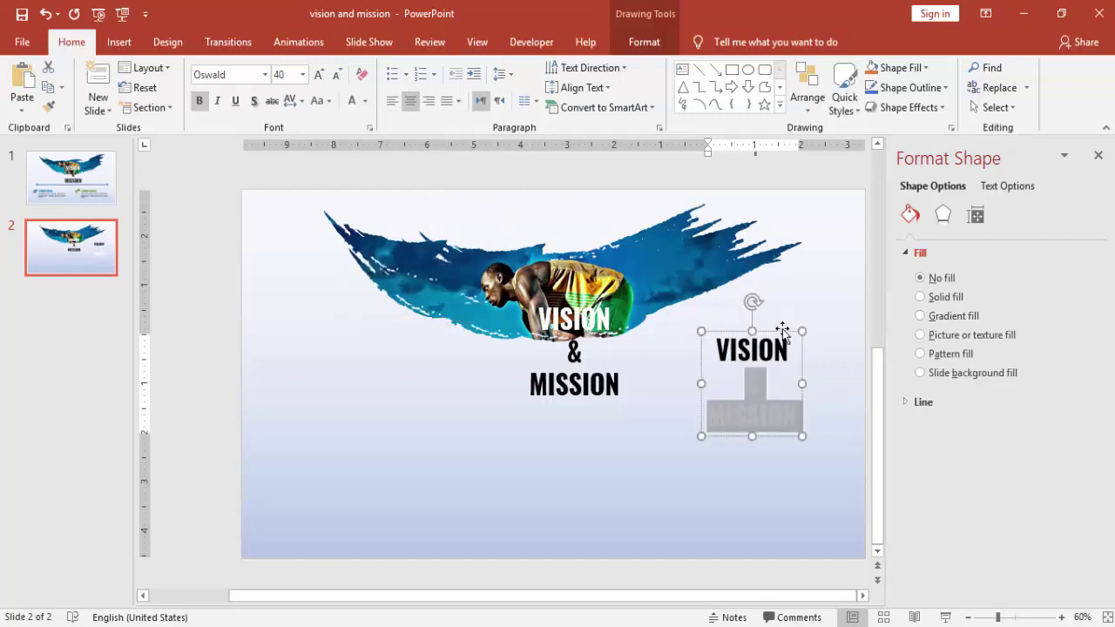
- Place the white copy behind the original title and align it with the black lettering
mouse_move(791, 330)
left_mouse_down()
mouse_move(634, 310)
mouse_move(643, 318)
left_mouse_up()
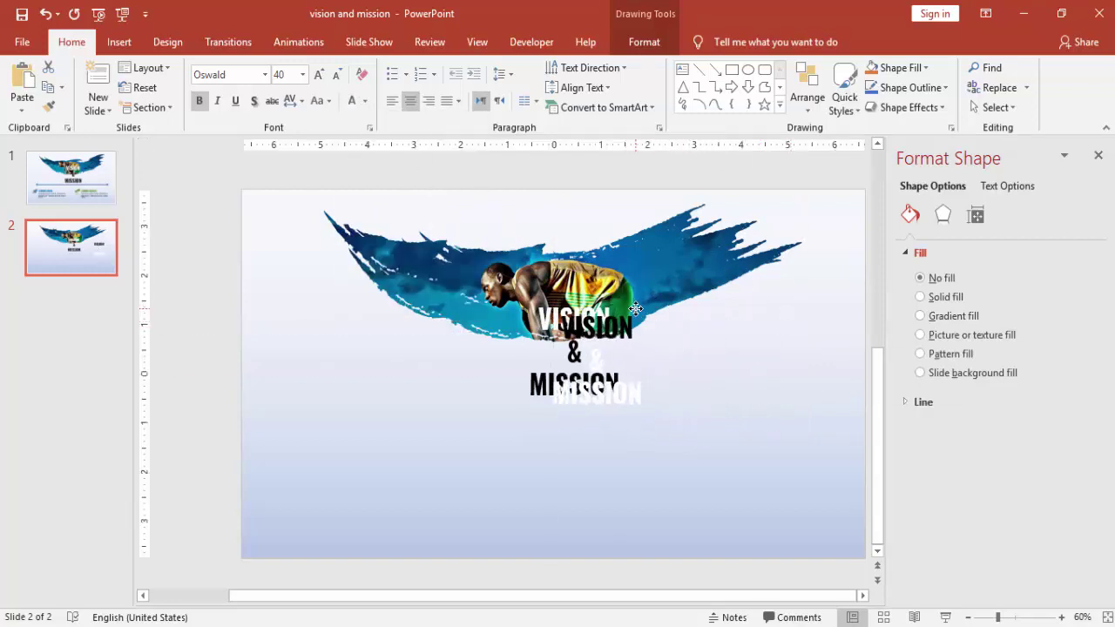
left_click(642, 42)
left_click(773, 90)
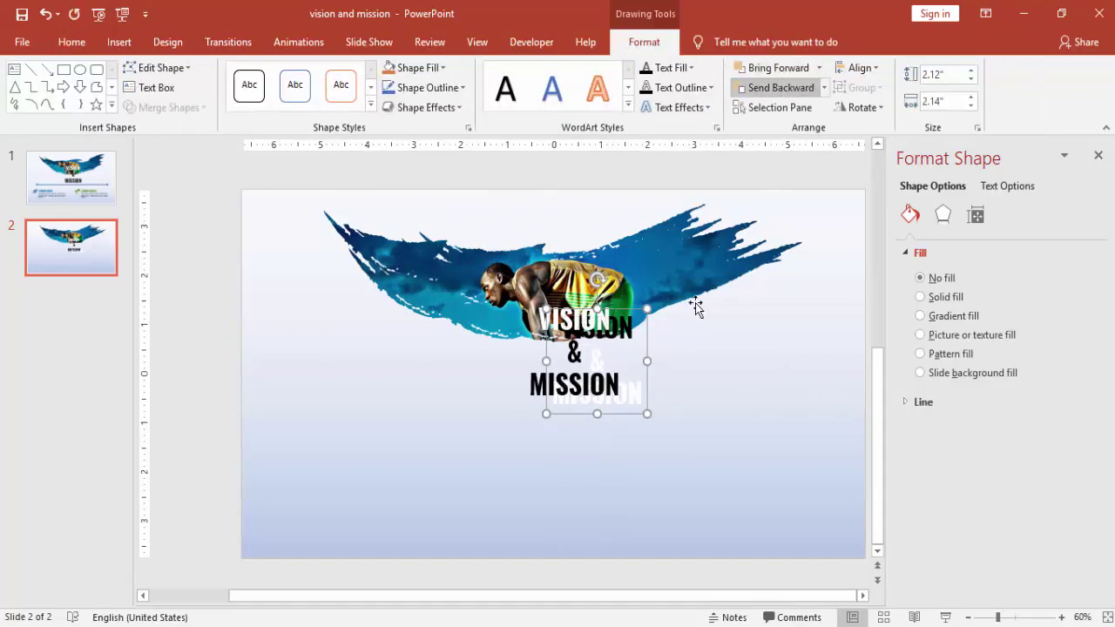
left_click_drag(648, 382, 633, 376)
- Zoom in to check the title alignment, then zoom back out to the whole slide
left_click(1021, 618)
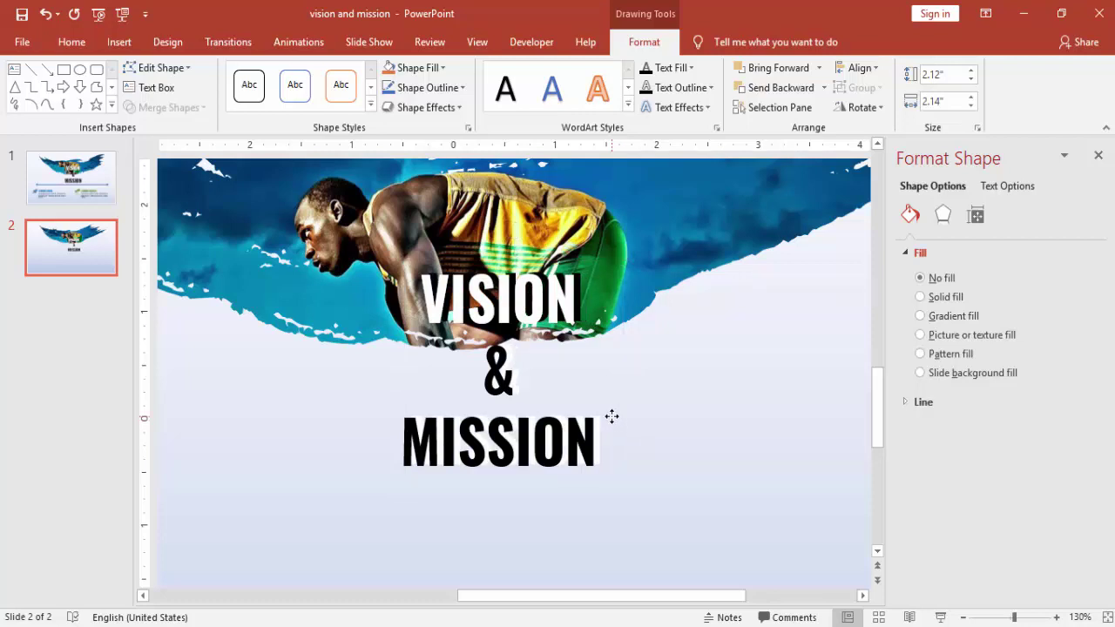
left_click(714, 418)
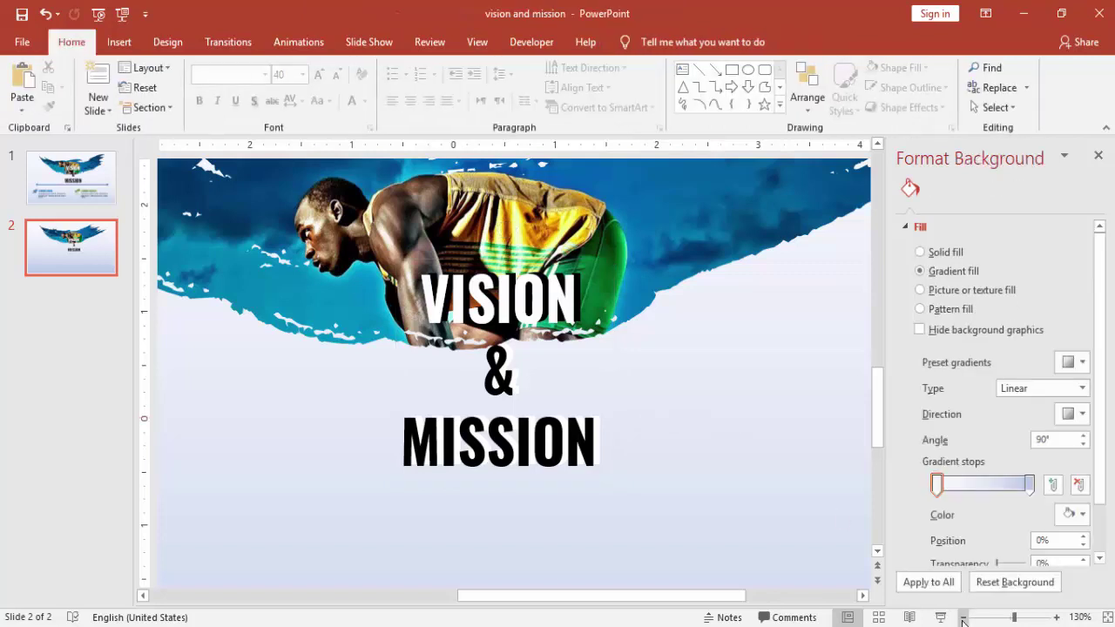
left_click(963, 617)
left_click(963, 618)
left_click(963, 618)
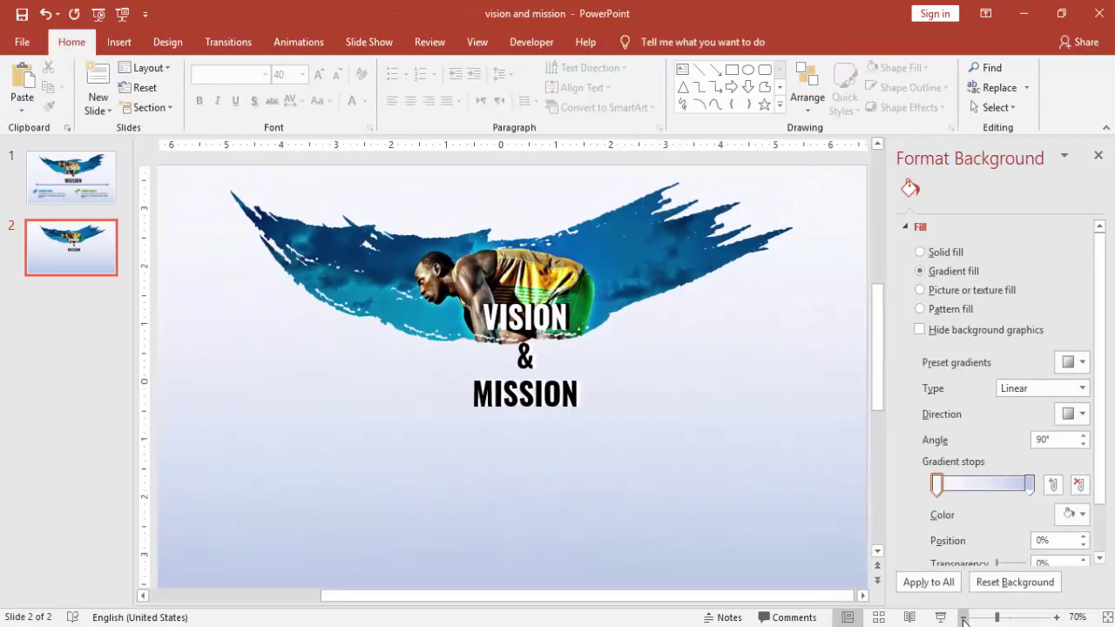
left_click(963, 618)
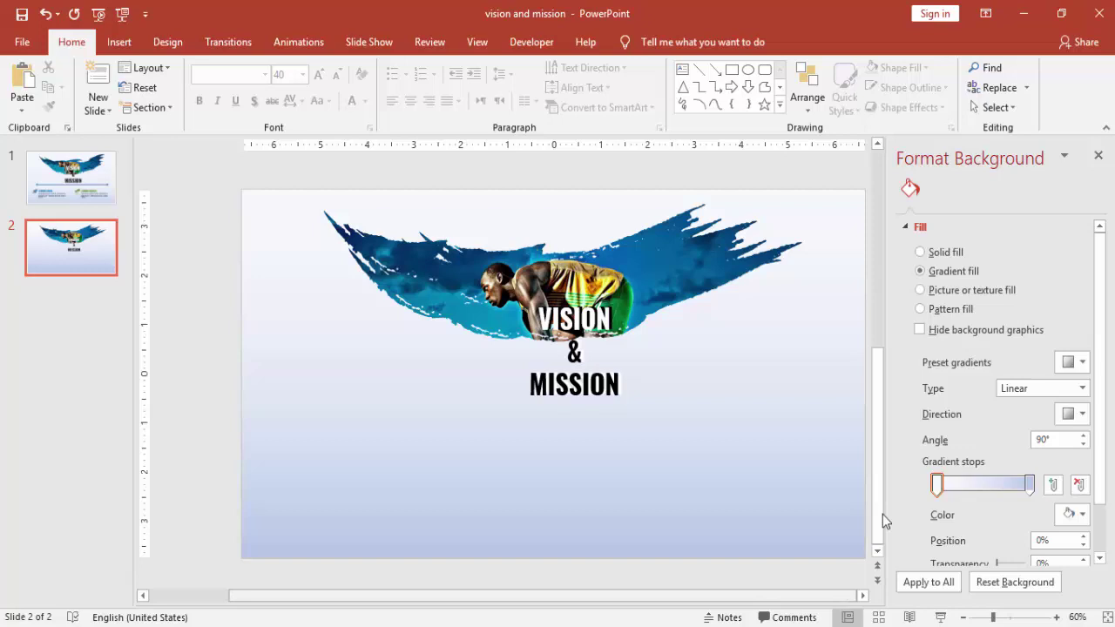
left_click(118, 41)
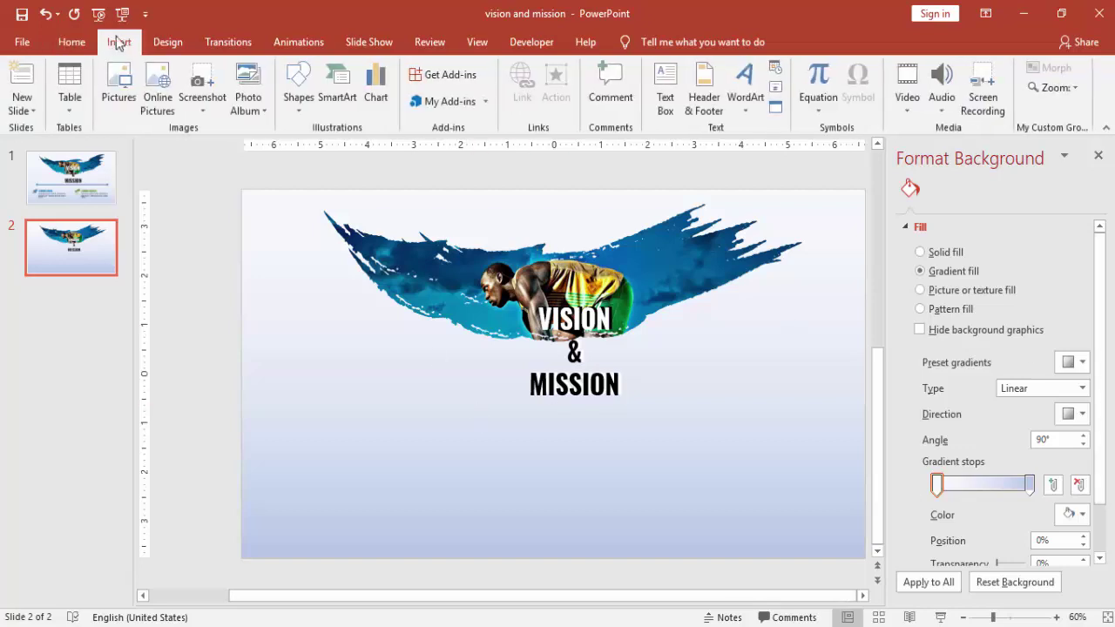
- Draw a straight horizontal line across the slide beneath the title
left_click(297, 96)
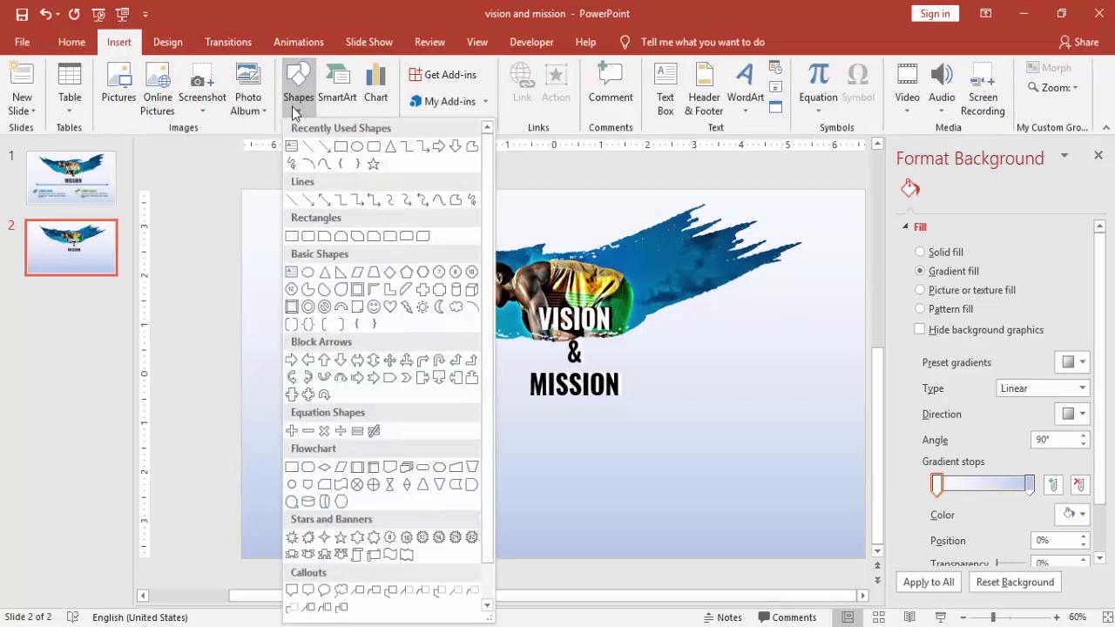
left_click(324, 206)
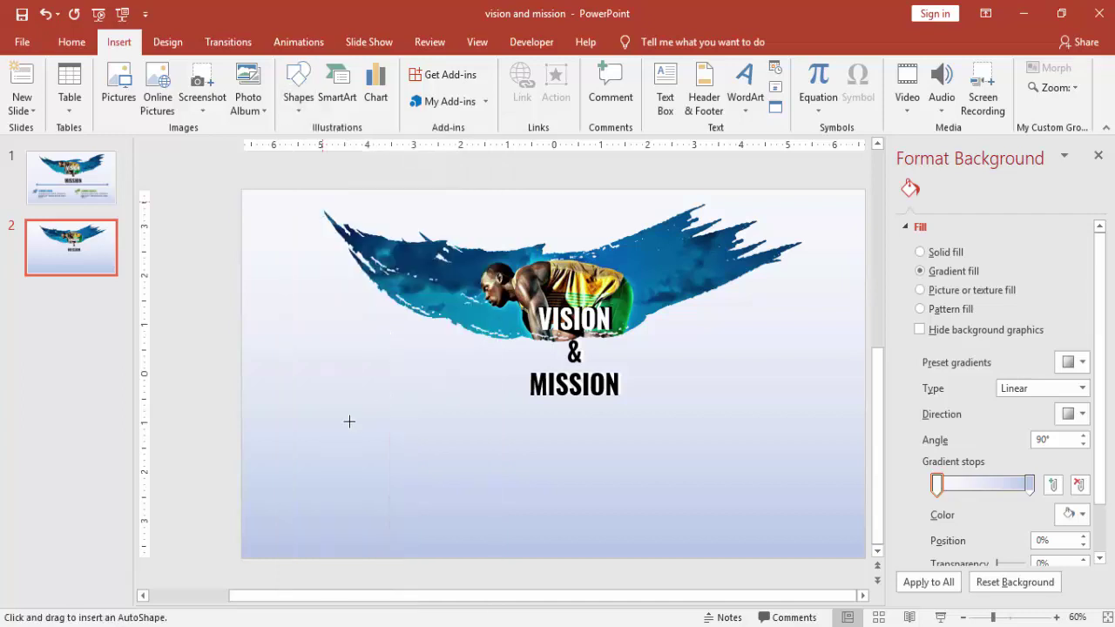
left_click_drag(307, 419, 827, 419)
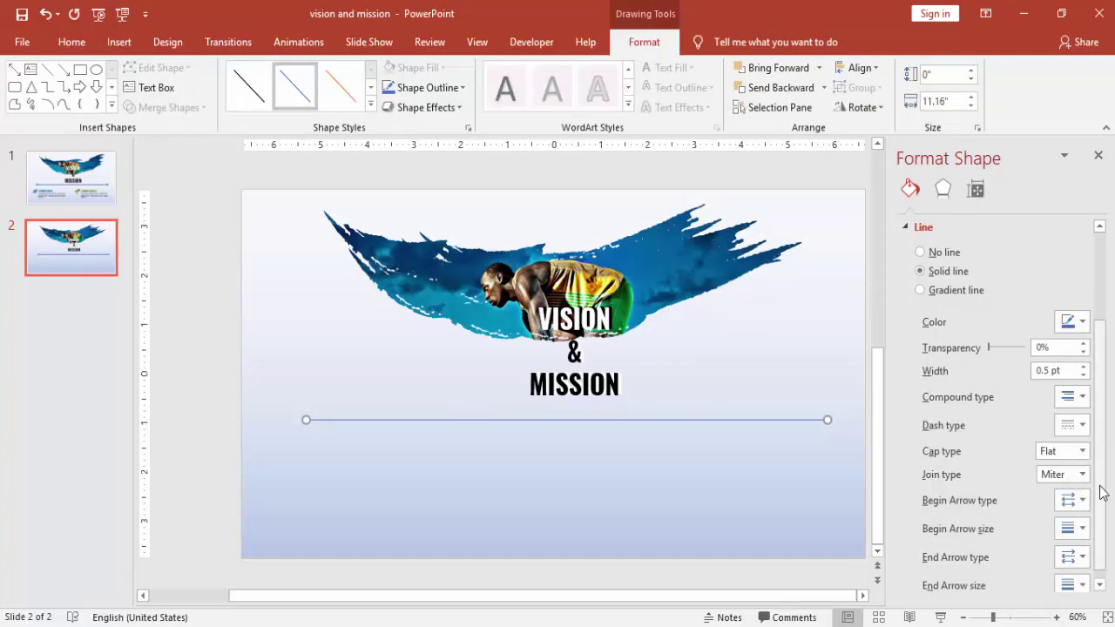
- Give both ends of the divider line oval arrow types
scroll(1104, 522, "down", 1)
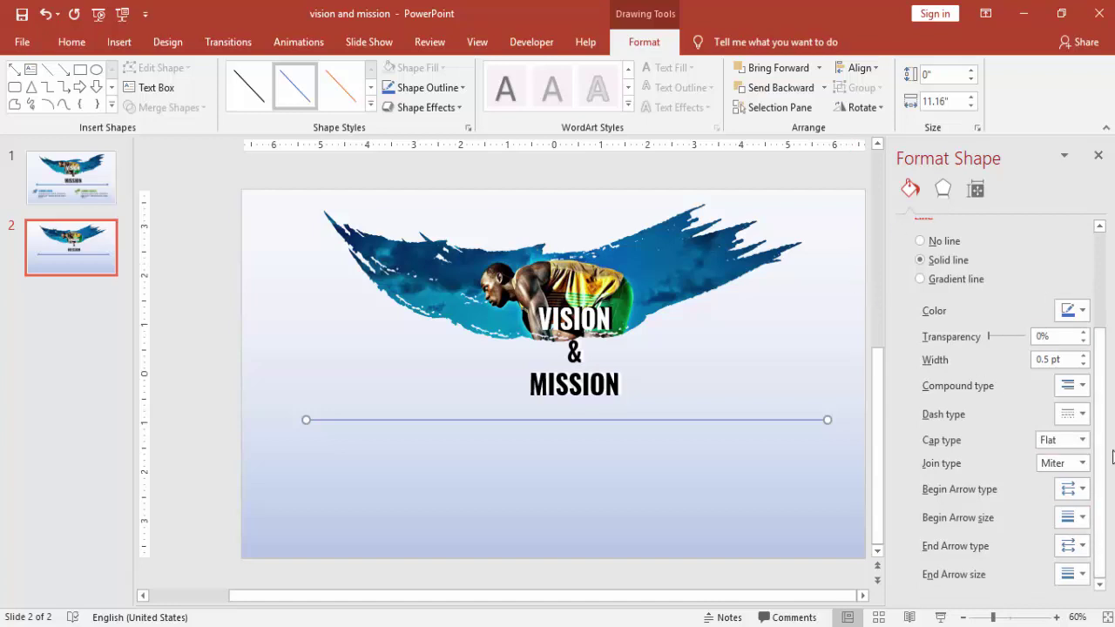
left_click(1082, 489)
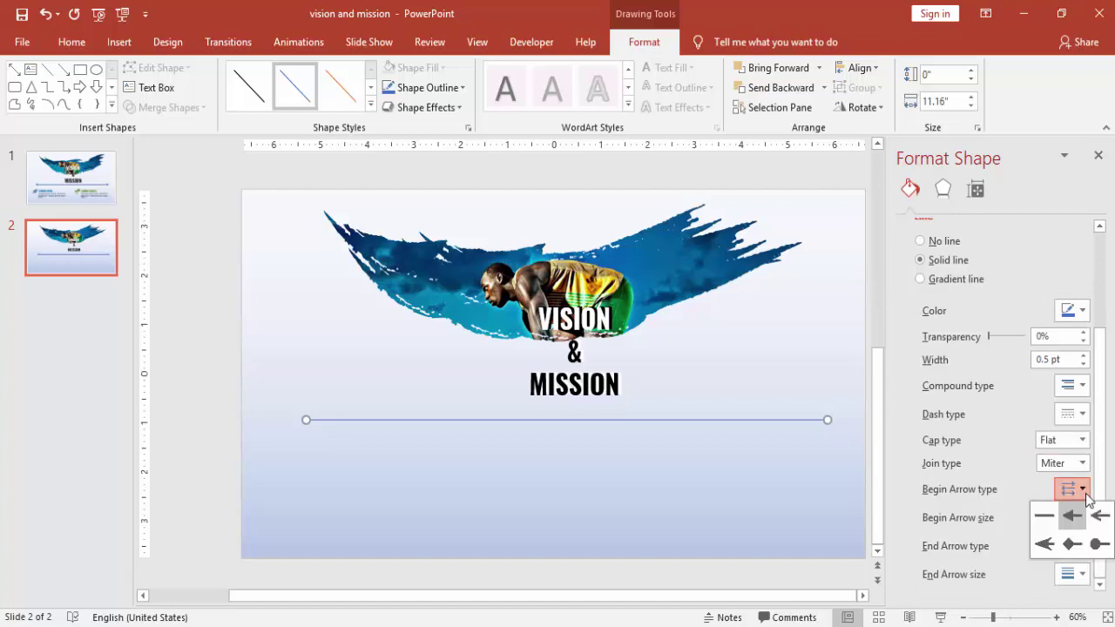
left_click(1095, 544)
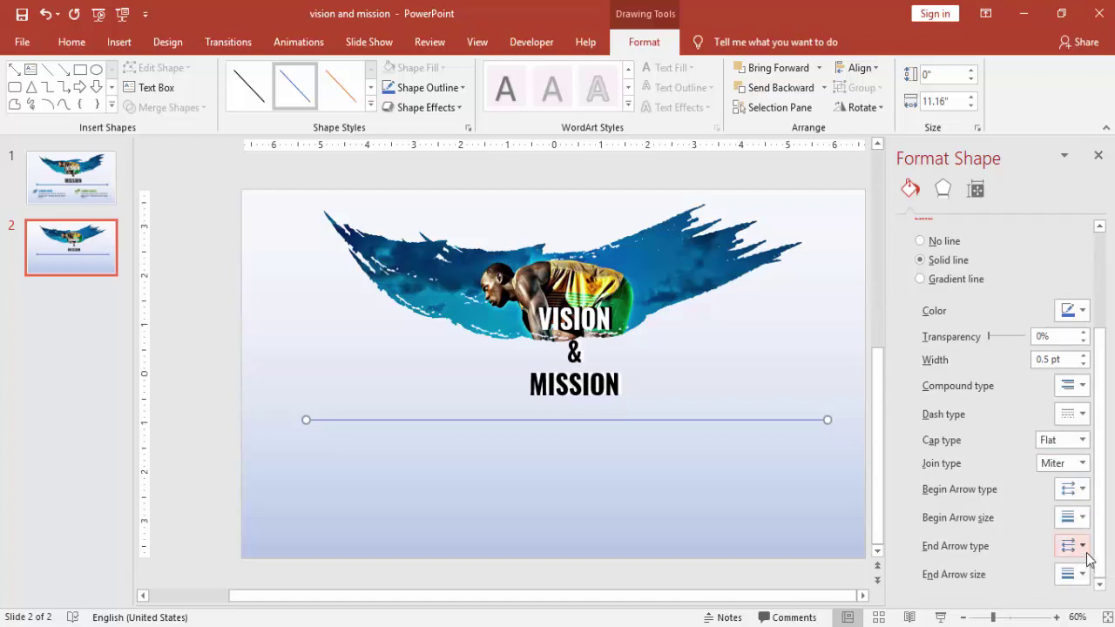
left_click(1083, 546)
left_click(1091, 600)
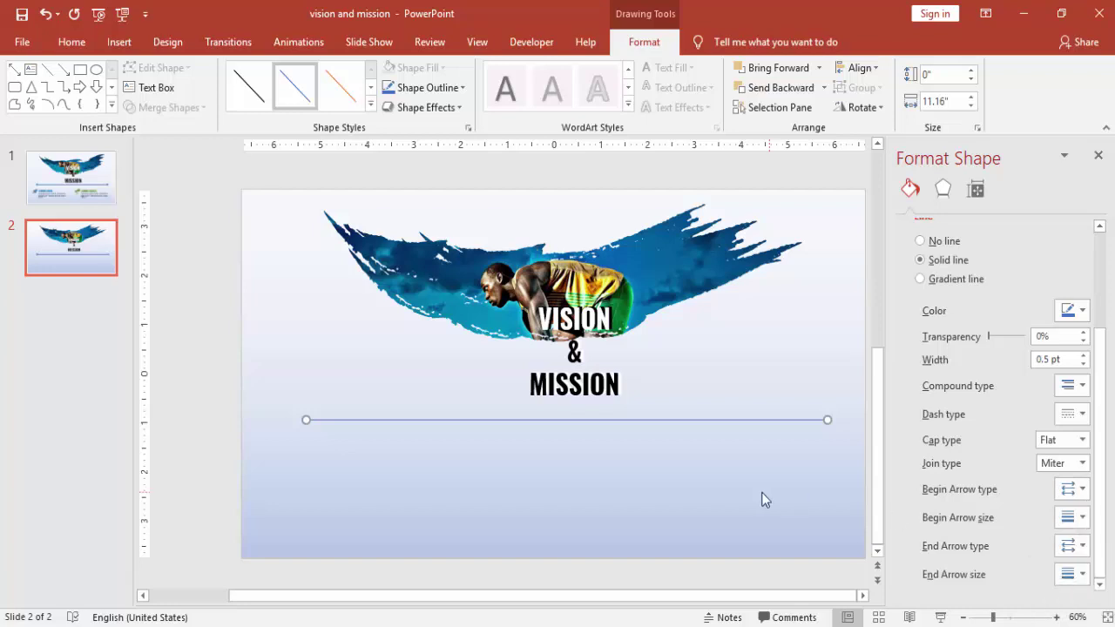
left_click(753, 492)
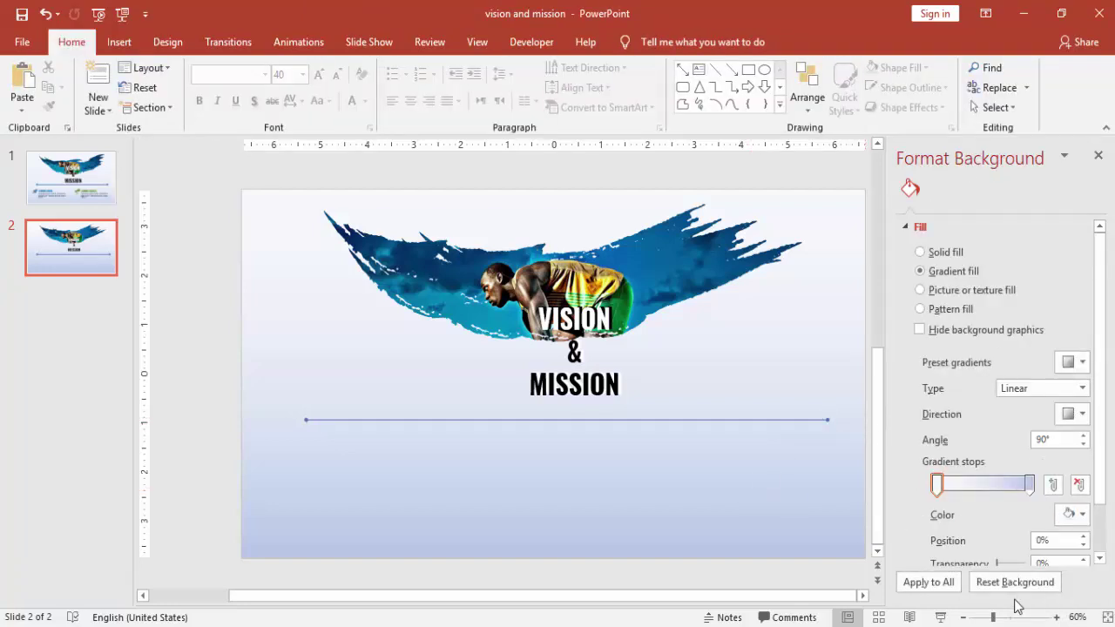
left_click(995, 617)
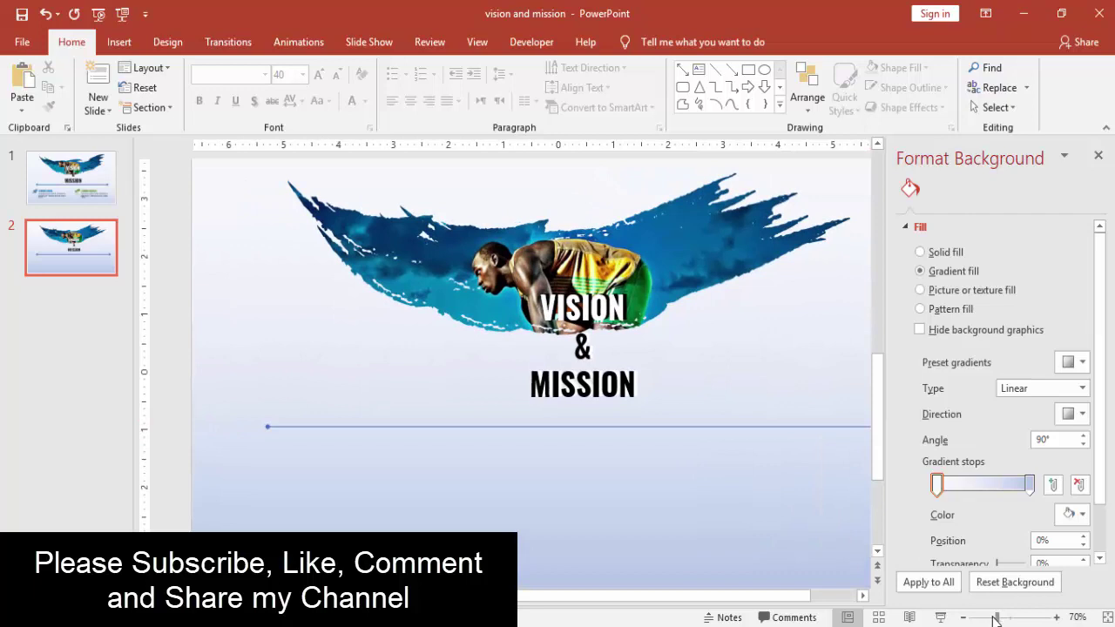
left_click(963, 617)
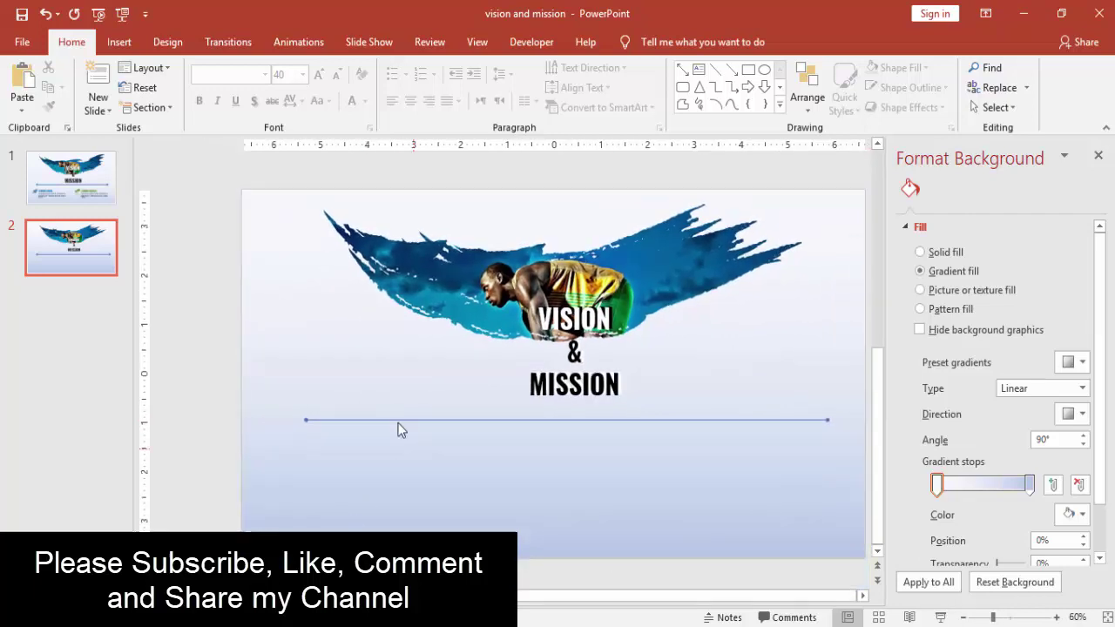
- Place the rocket icon below the line's left end and the telescope icon below its right
left_click(78, 201)
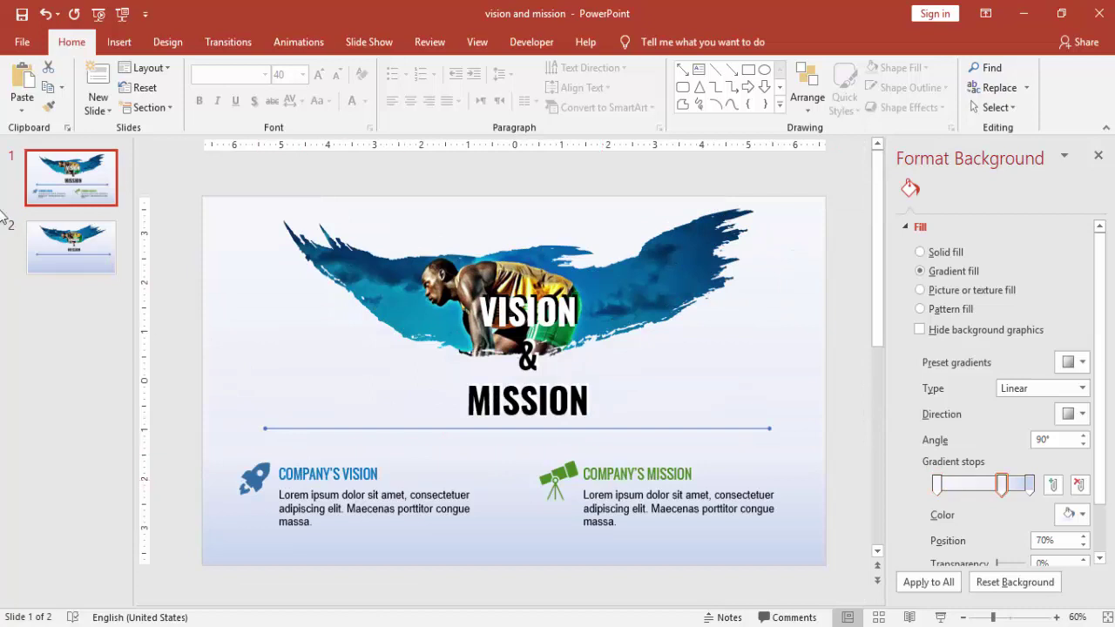
left_click(96, 256)
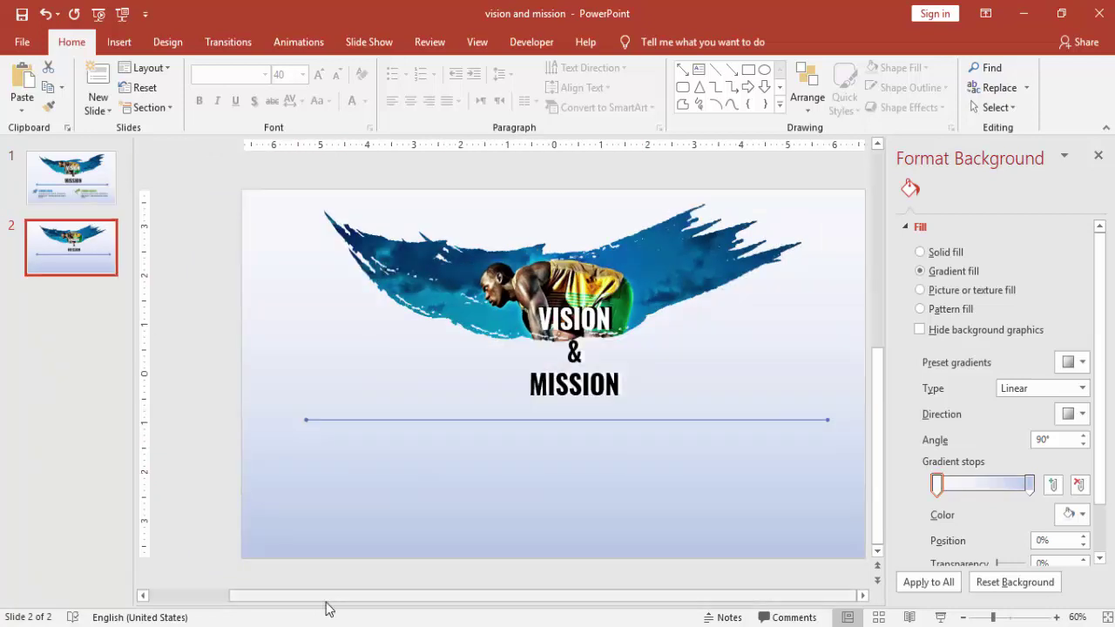
left_click_drag(327, 599, 266, 599)
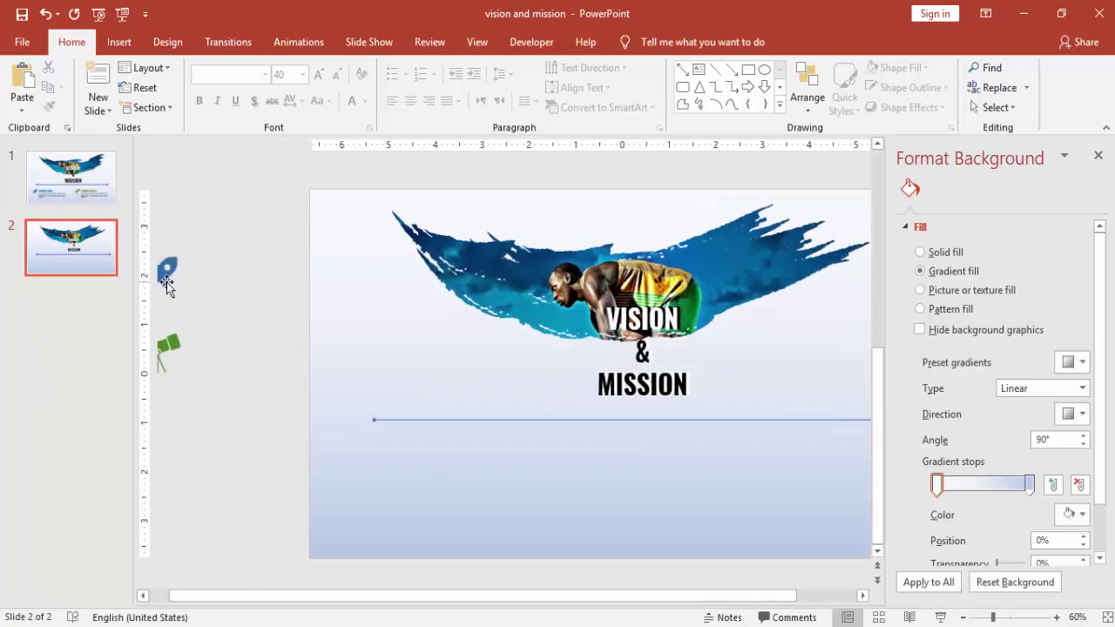
left_click_drag(167, 287, 389, 459)
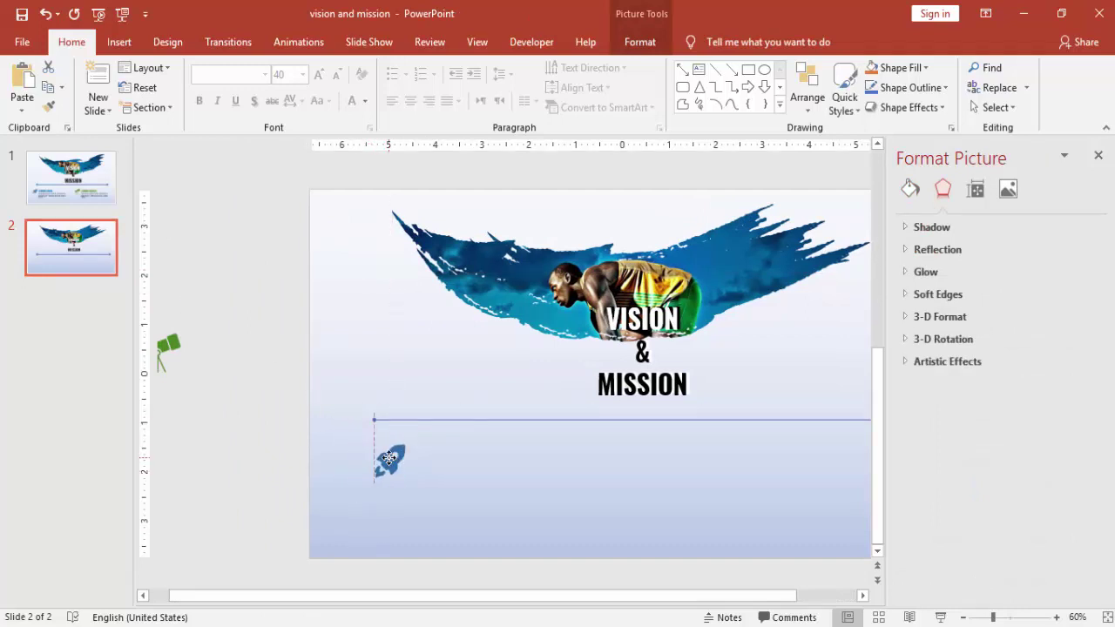
left_click(168, 345)
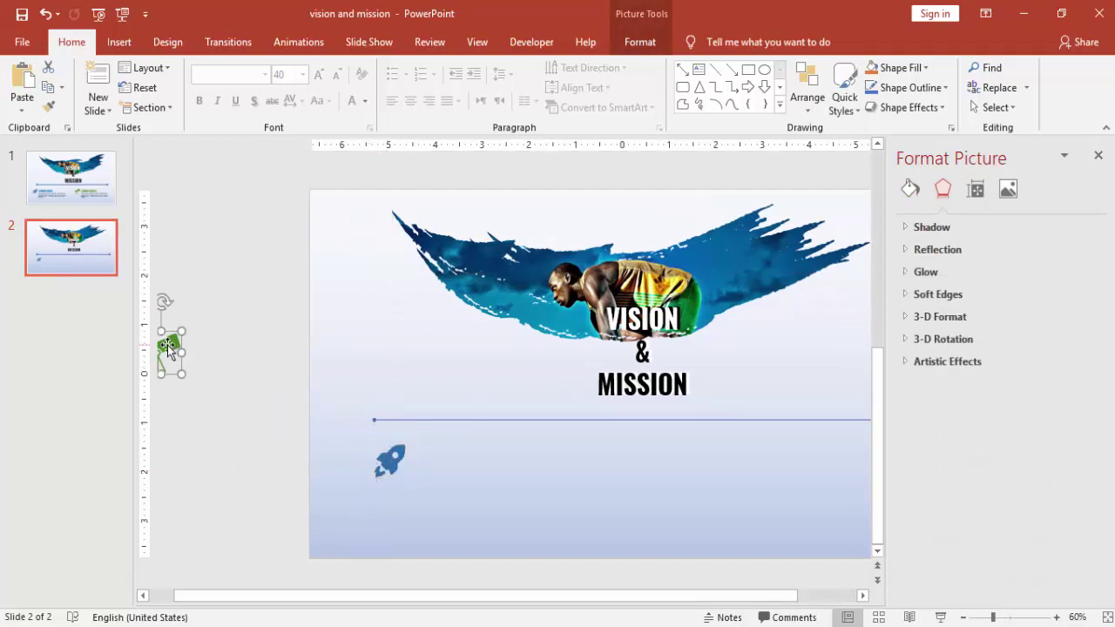
left_click_drag(168, 345, 756, 450)
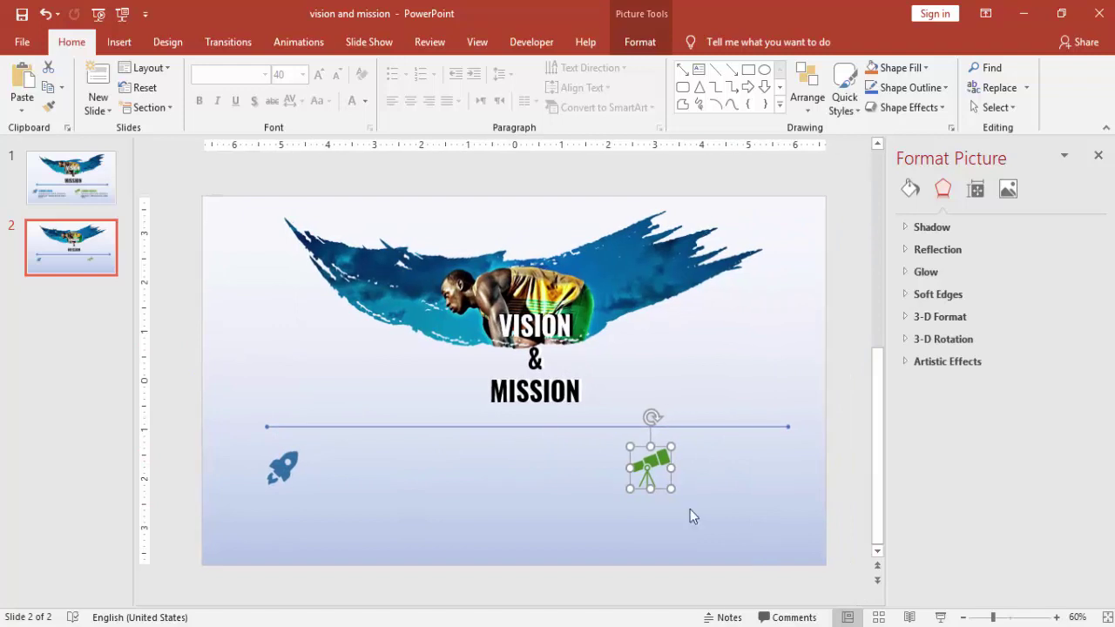
- Add a text box reading 'VISION STATMENT' beside the rocket icon
left_click_drag(652, 465, 643, 460)
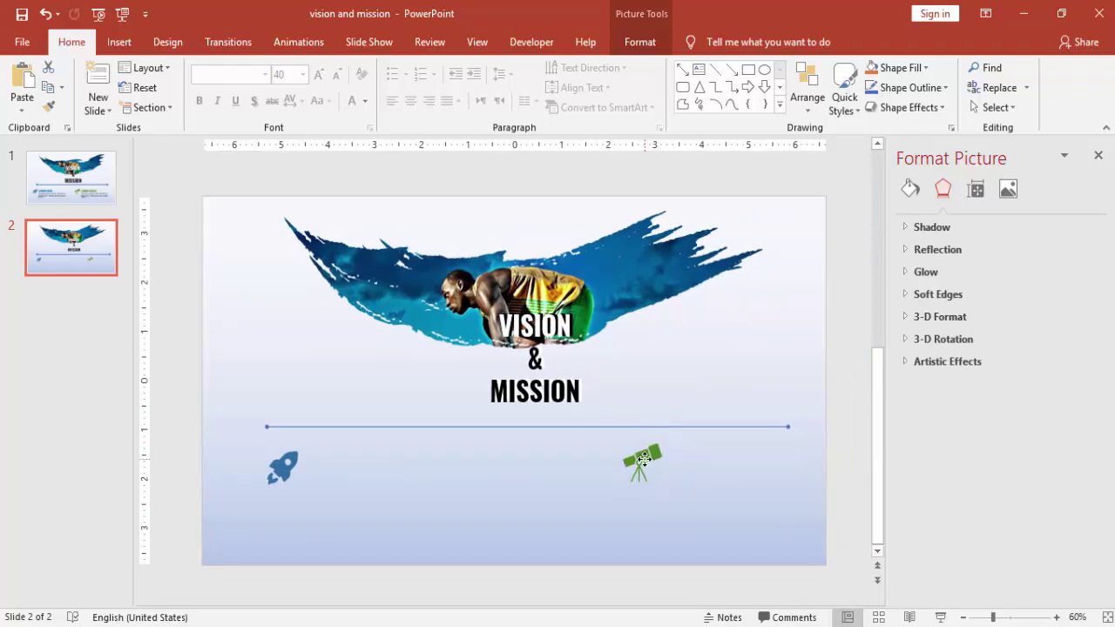
left_click(119, 42)
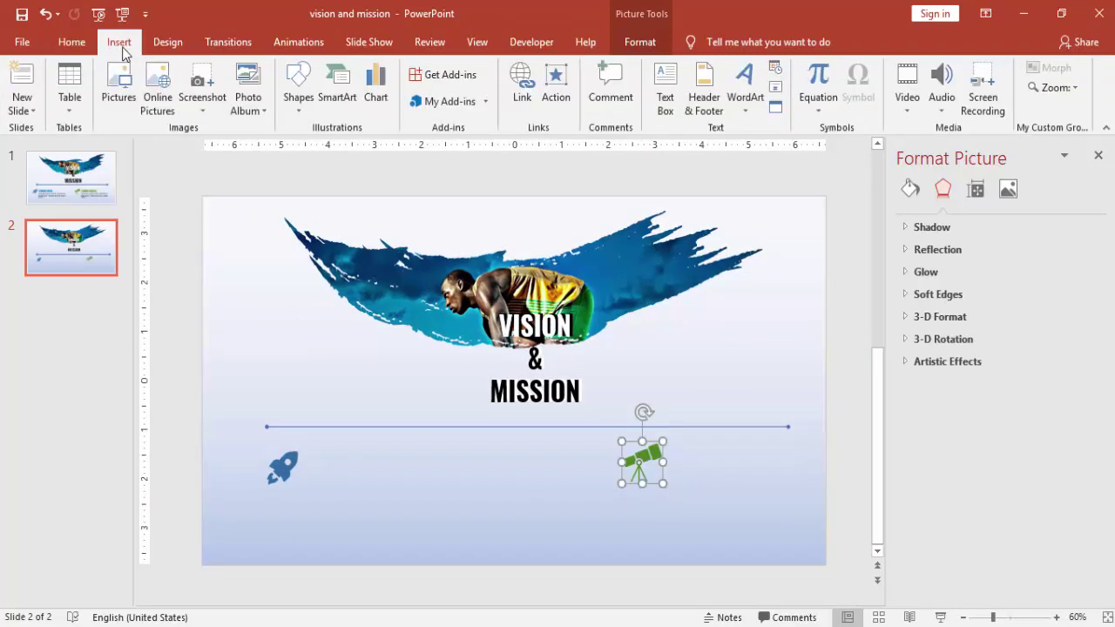
left_click(664, 87)
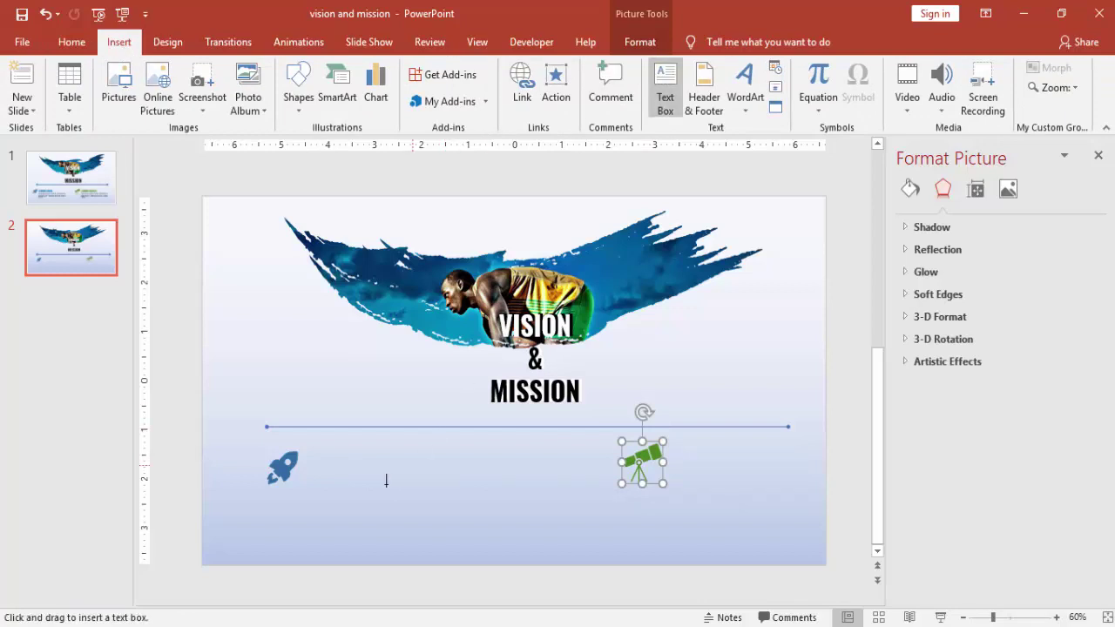
left_click(317, 459)
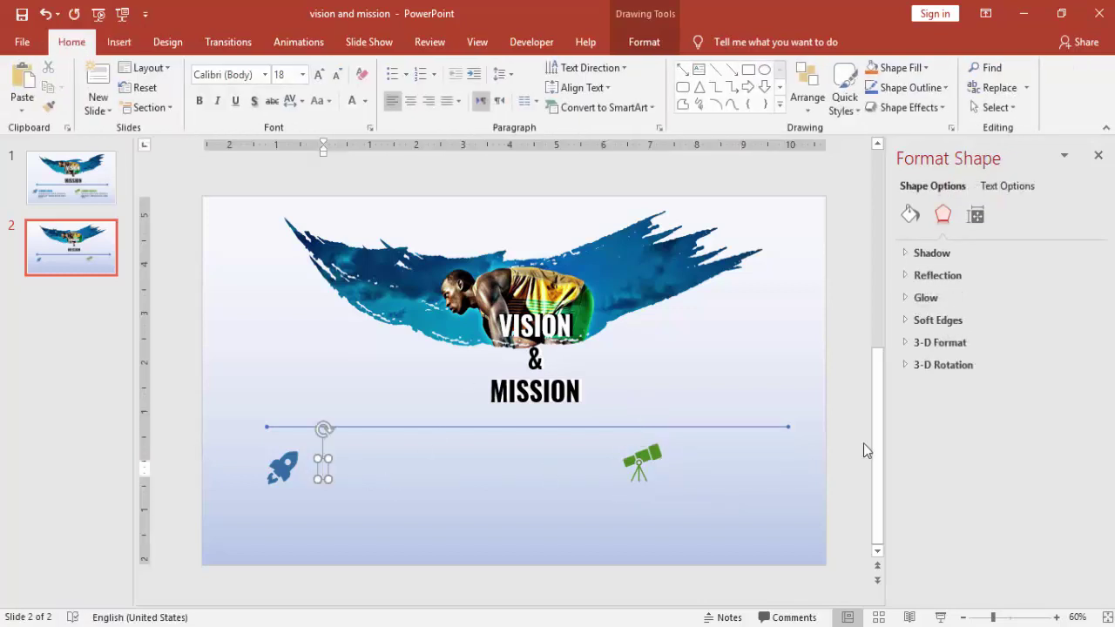
type("VISION")
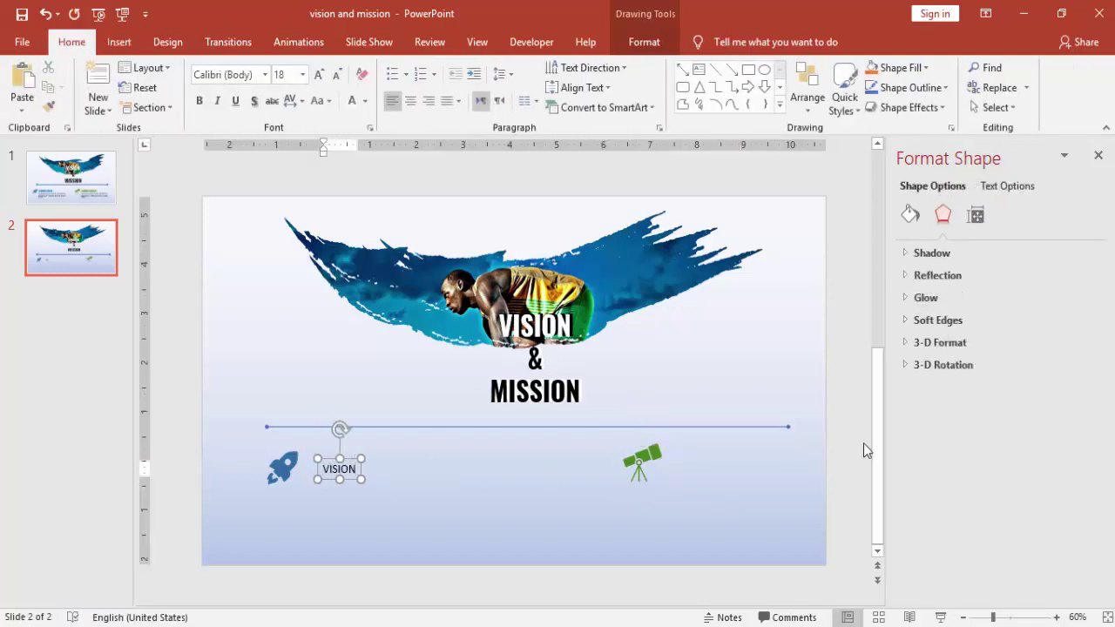
type(" STATMEN")
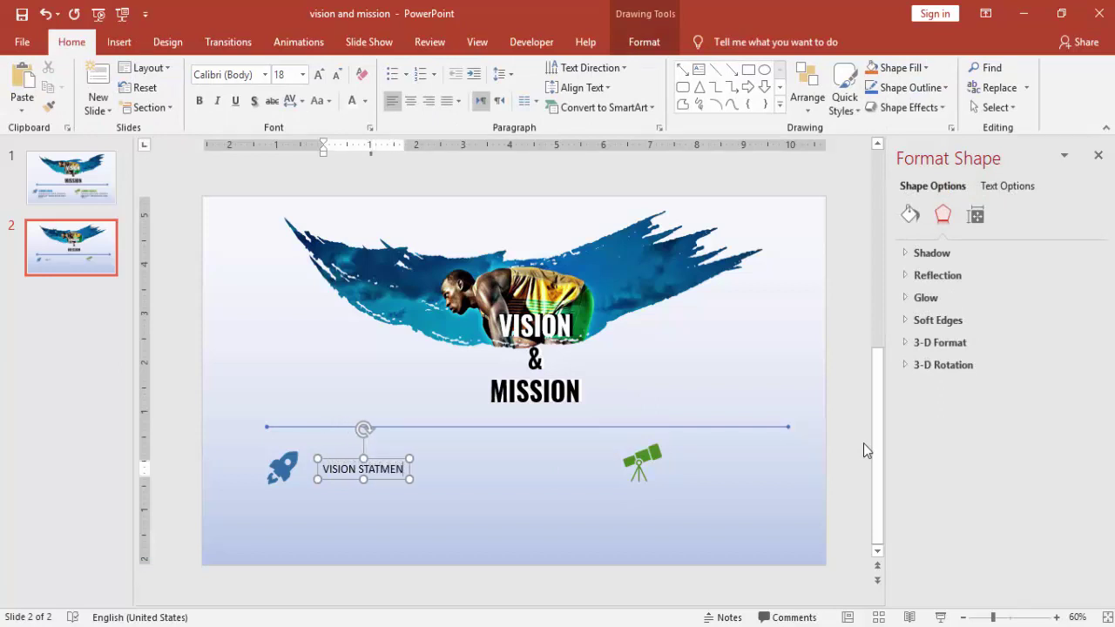
type("T")
- Format the heading as bold blue Oswald at 28 point, positioned next to the rocket
left_click(406, 459)
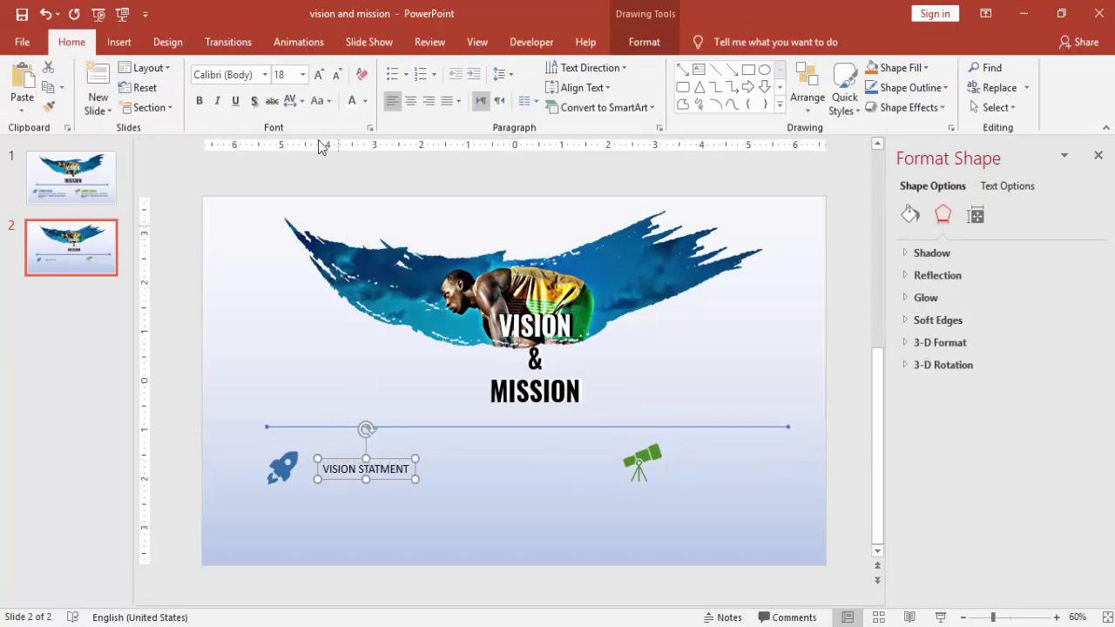
left_click(244, 75)
type("Oswald")
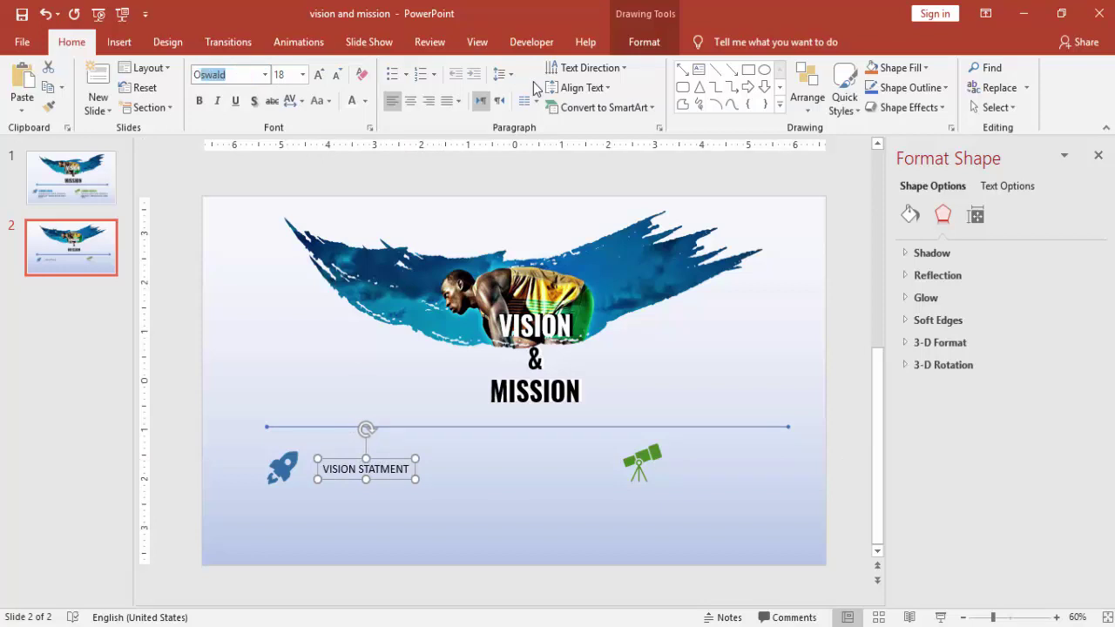
key("Return")
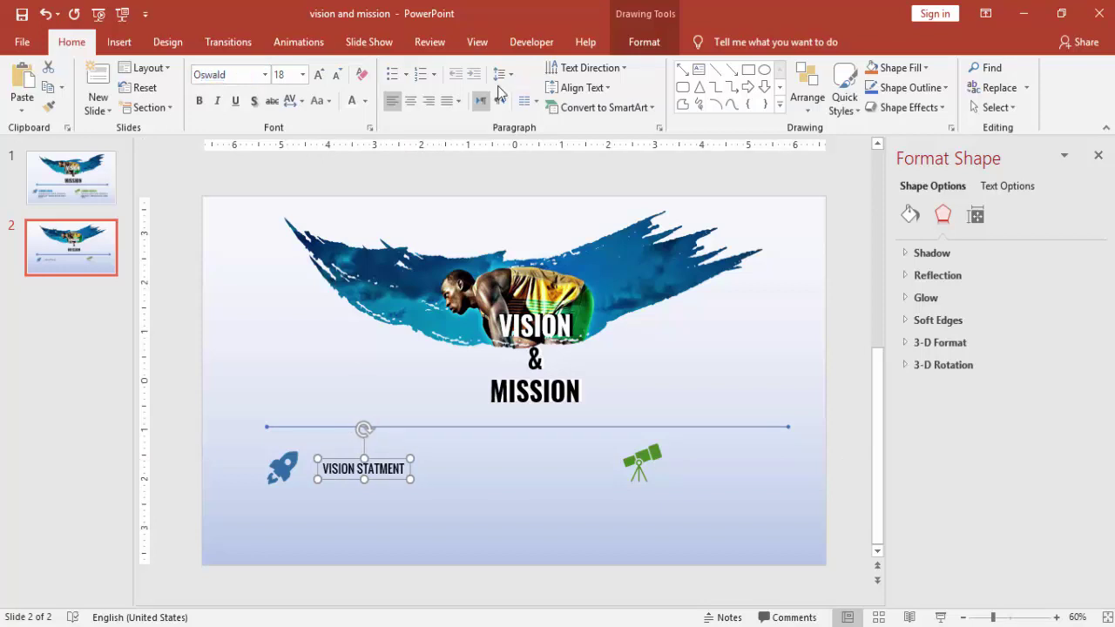
left_click(199, 103)
left_click(319, 74)
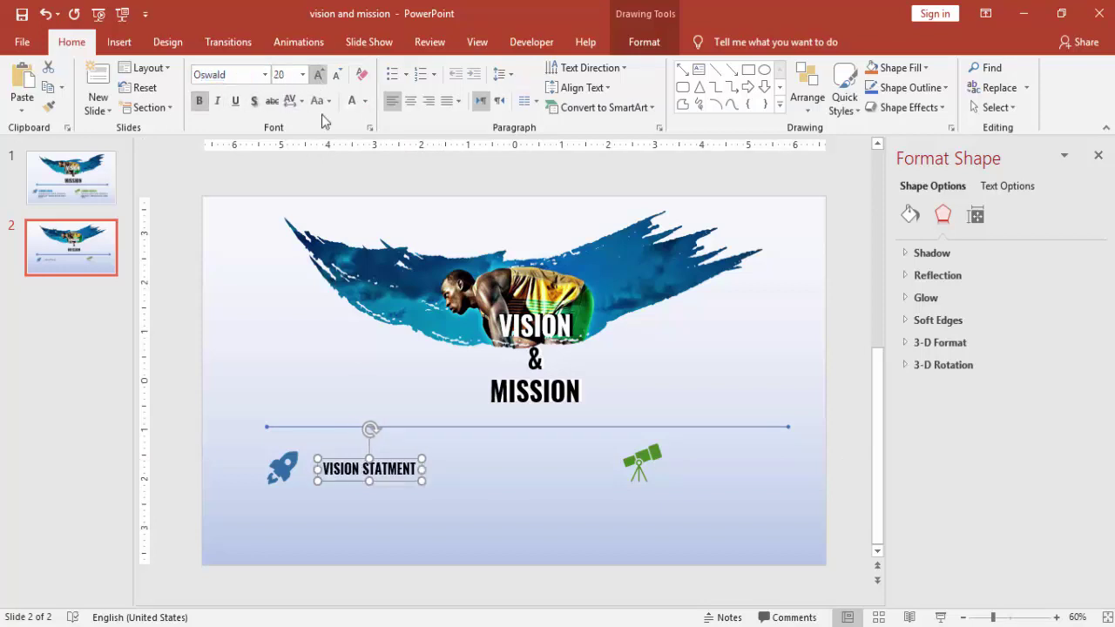
left_click_drag(396, 456, 380, 458)
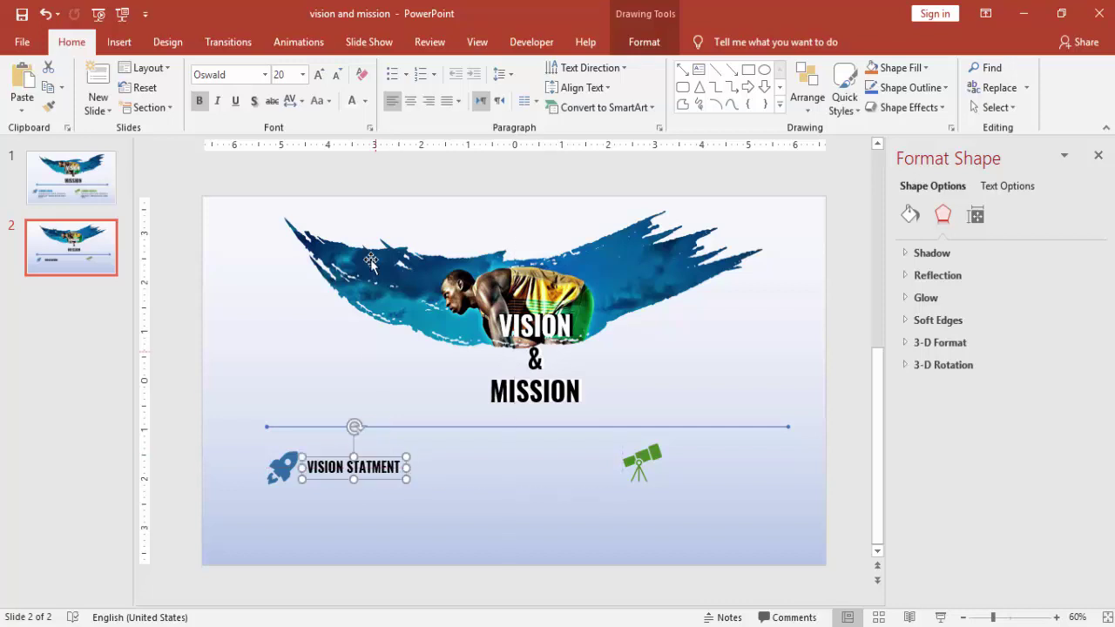
left_click(364, 102)
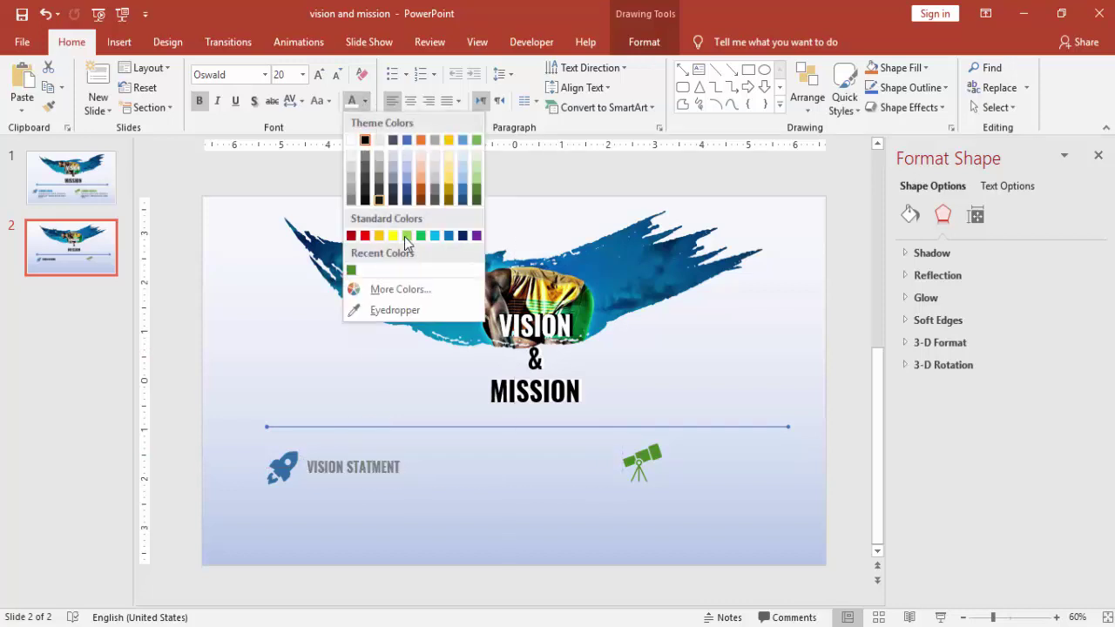
left_click(448, 236)
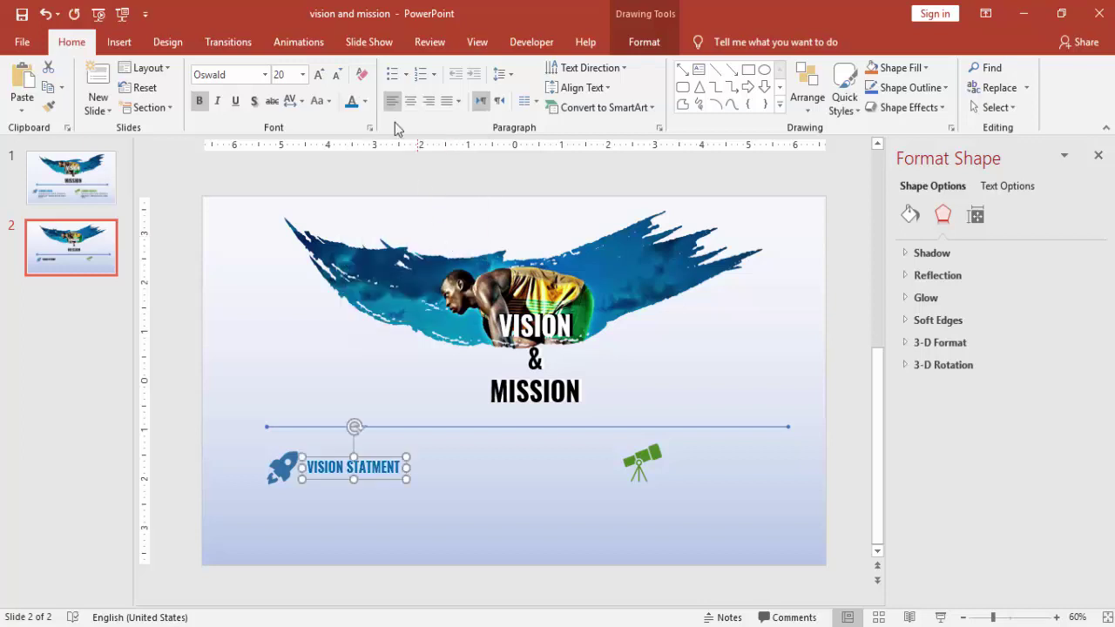
left_click(318, 74)
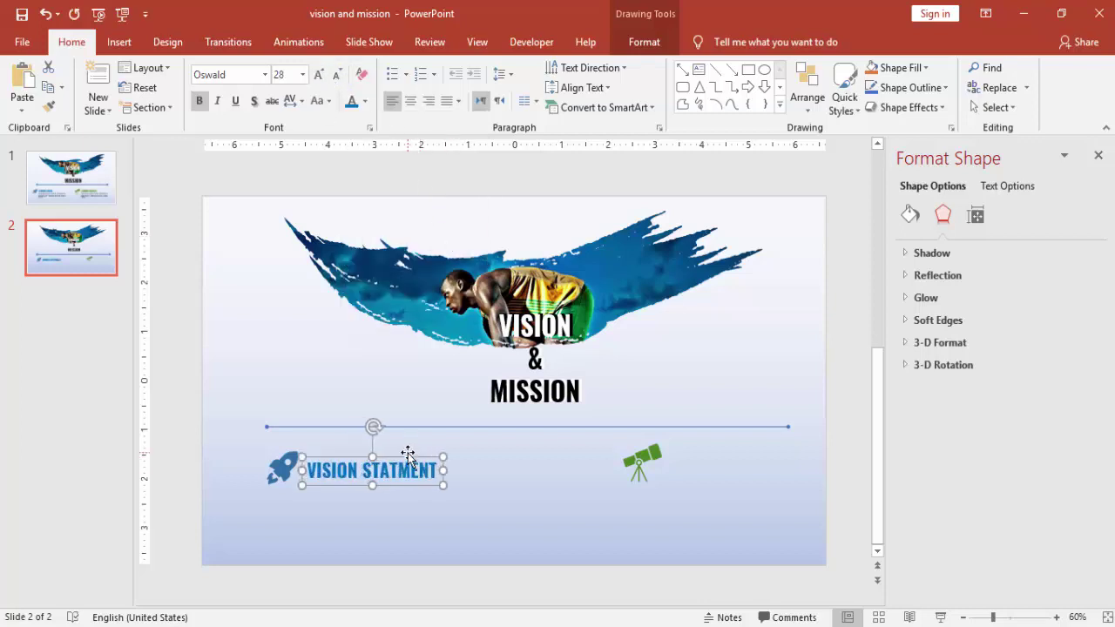
mouse_move(409, 456)
left_mouse_down()
mouse_move(400, 452)
mouse_move(790, 452)
left_mouse_up()
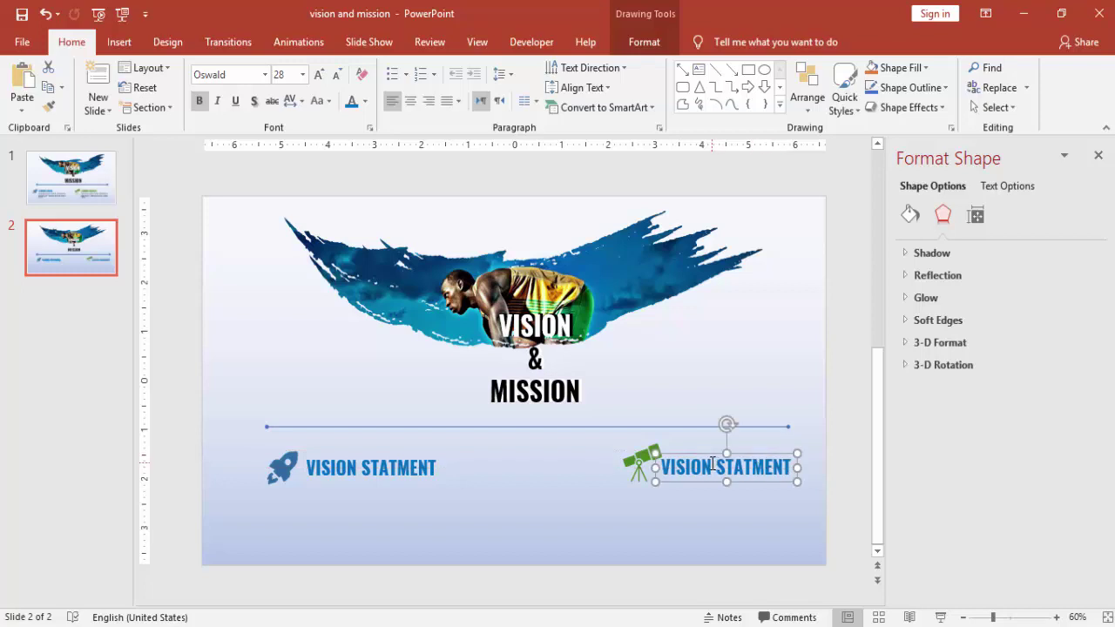
- Change the copied heading to 'MISSION STATMENT' and align it with the telescope icon
left_click_drag(711, 468, 614, 461)
type("M")
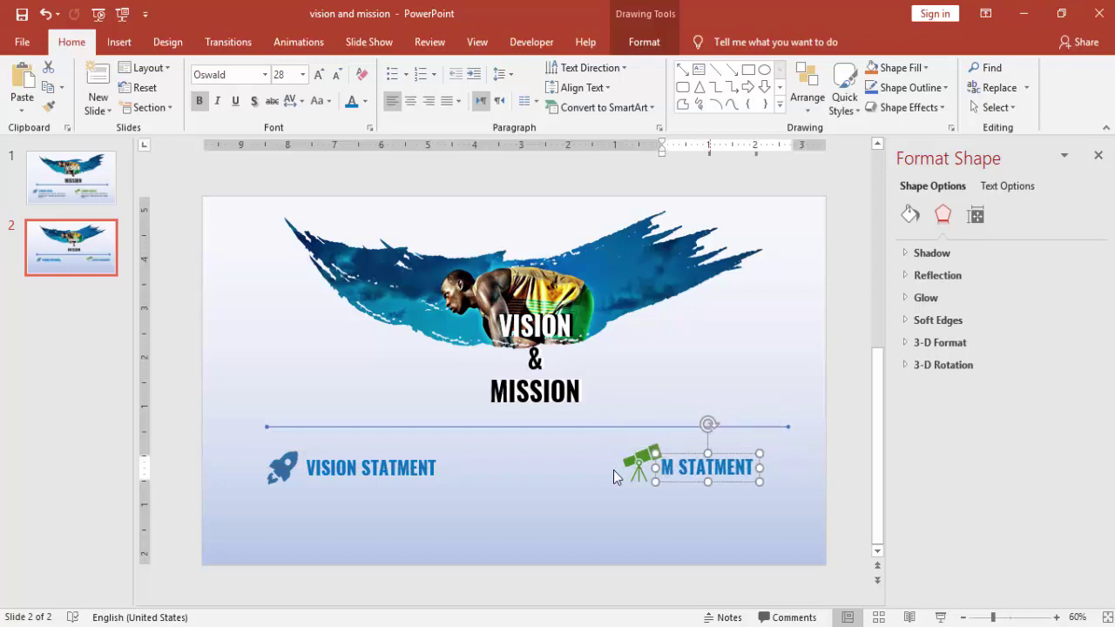
type("ISSIO")
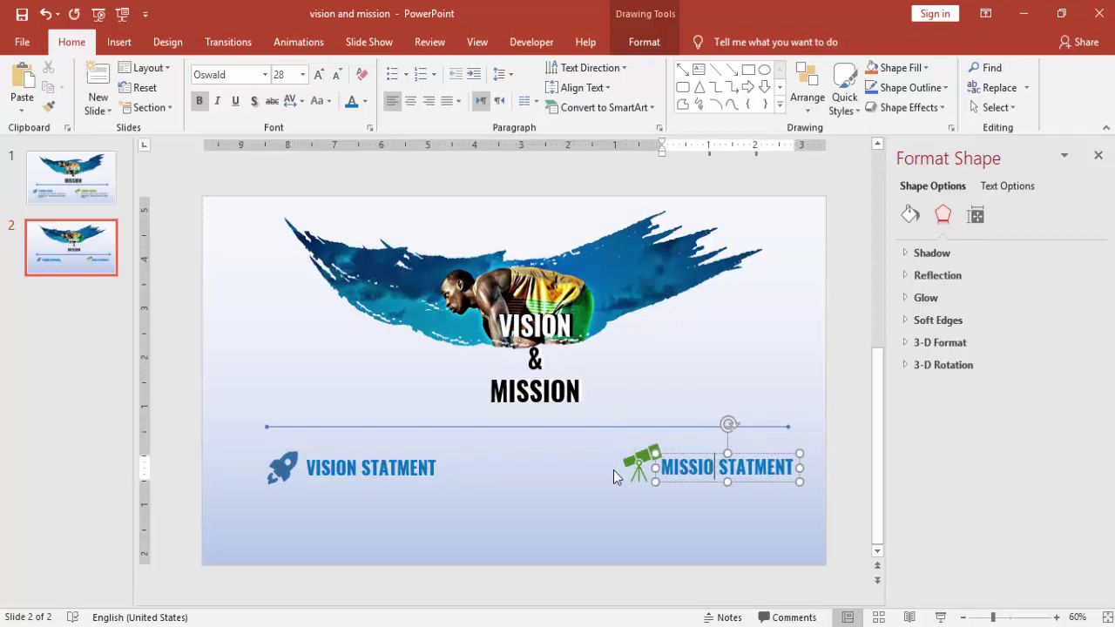
type("N")
left_click(645, 457)
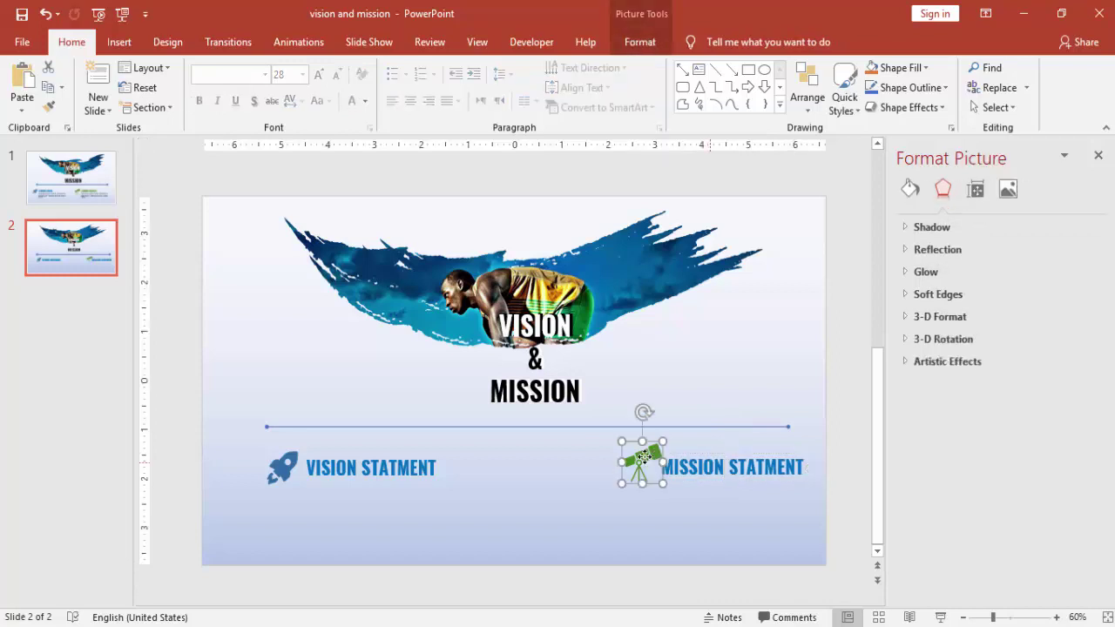
left_click(727, 475, "shift")
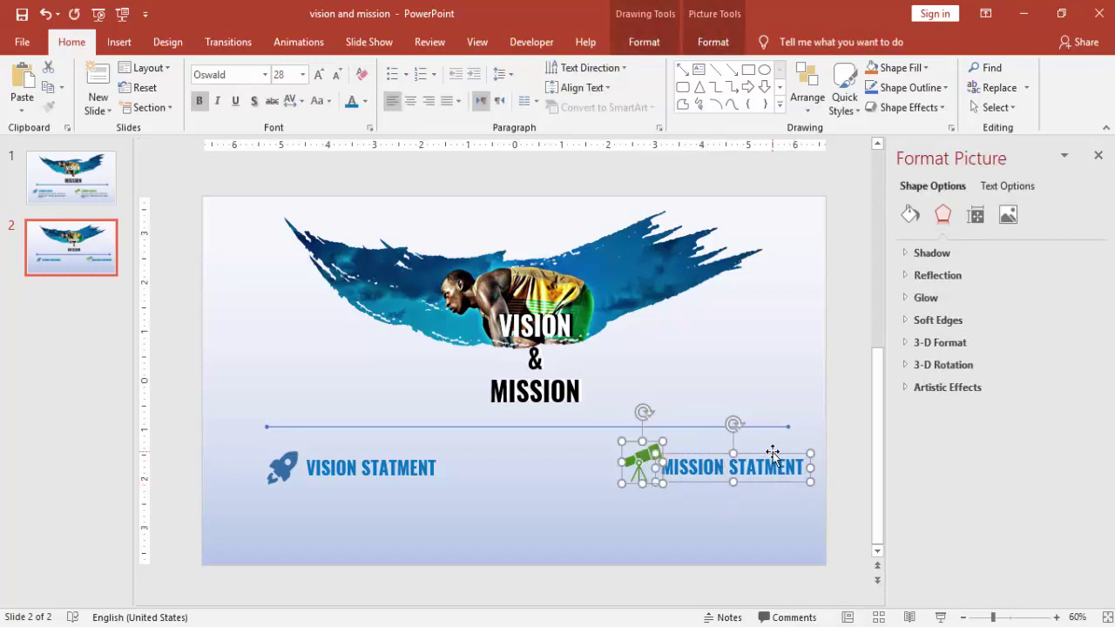
left_click_drag(771, 450, 765, 448)
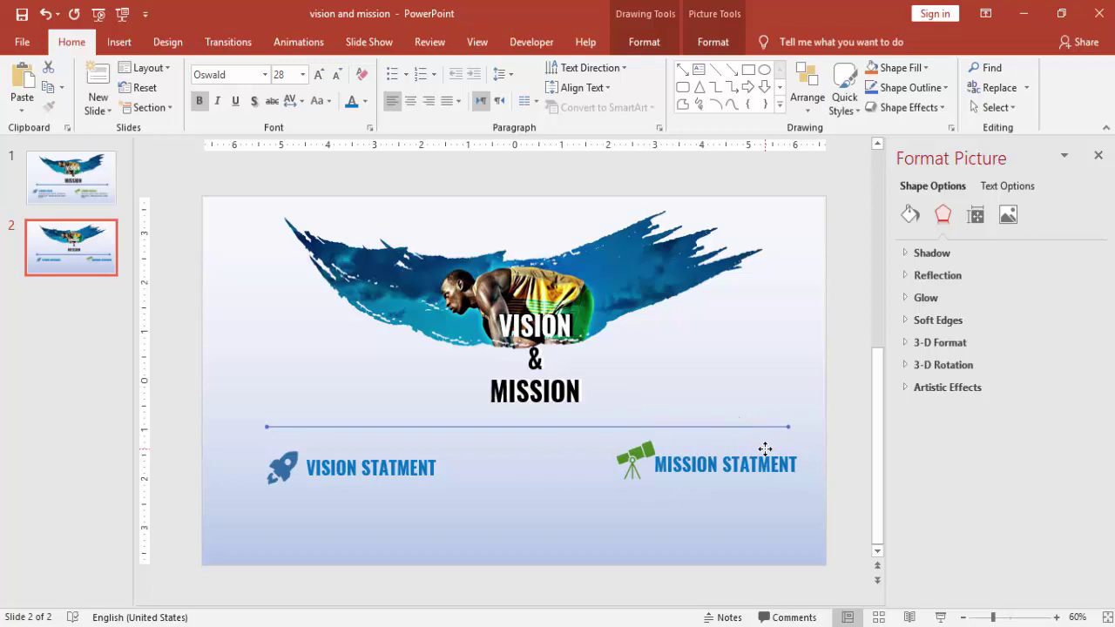
left_click(730, 505)
left_click(644, 454)
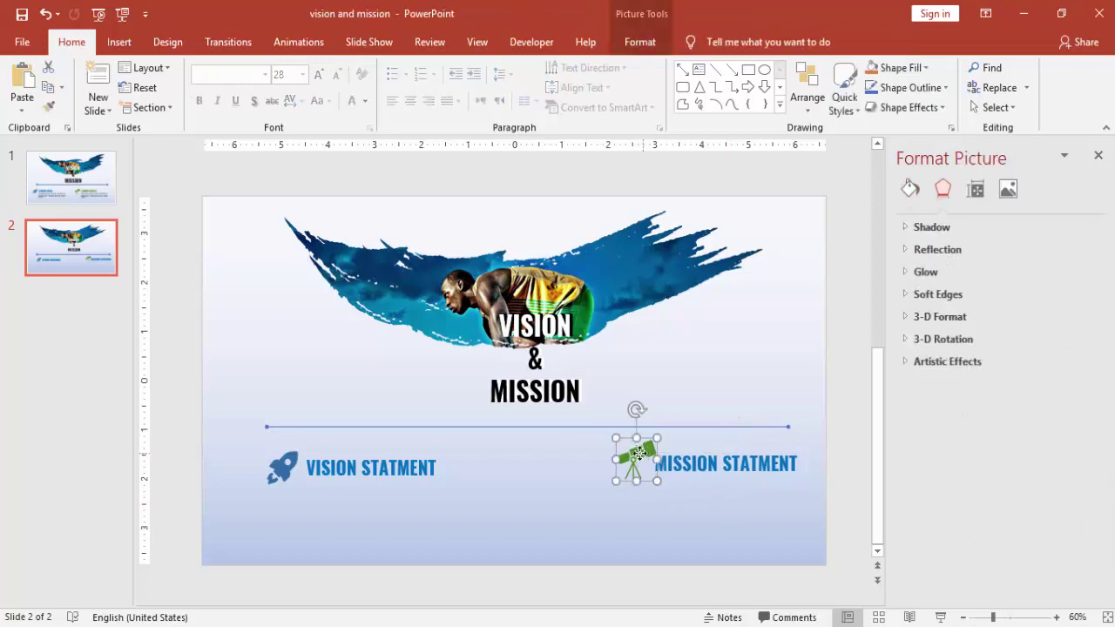
left_click_drag(641, 453, 637, 452)
left_click(677, 502)
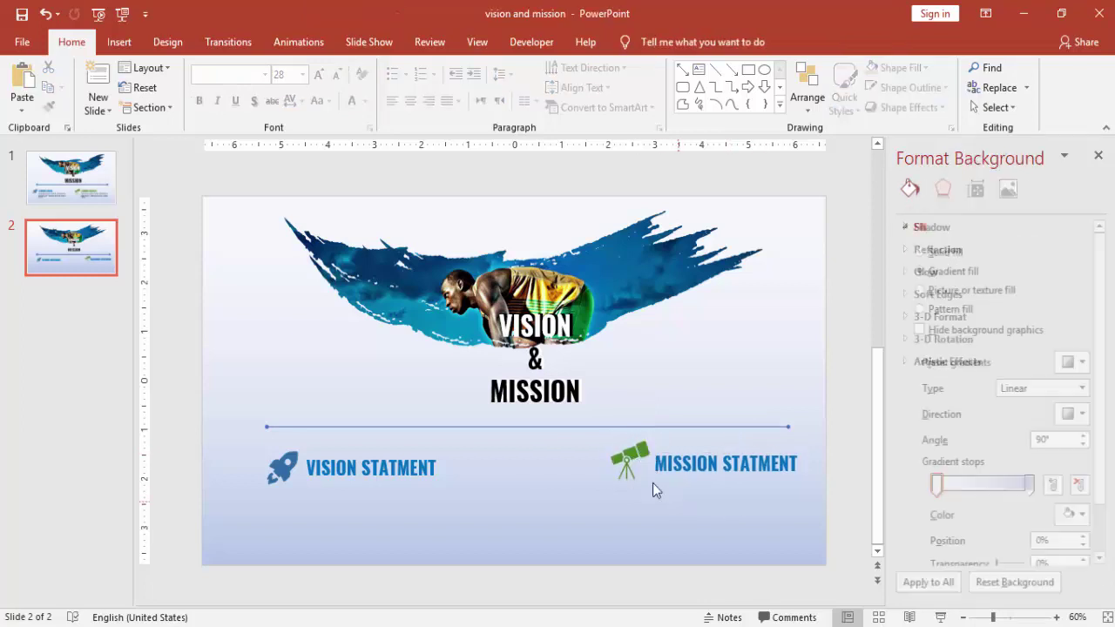
- Fill a text box under VISION STATMENT with a =lorem(1) paragraph trimmed to three lines
left_click(120, 42)
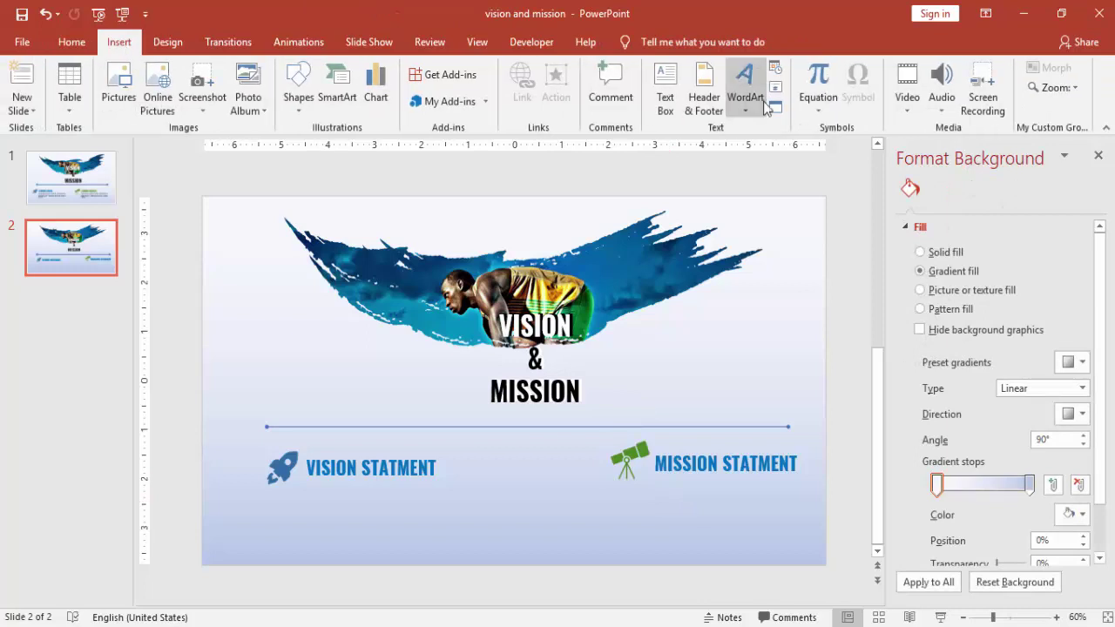
left_click(663, 75)
left_click_drag(302, 485, 503, 526)
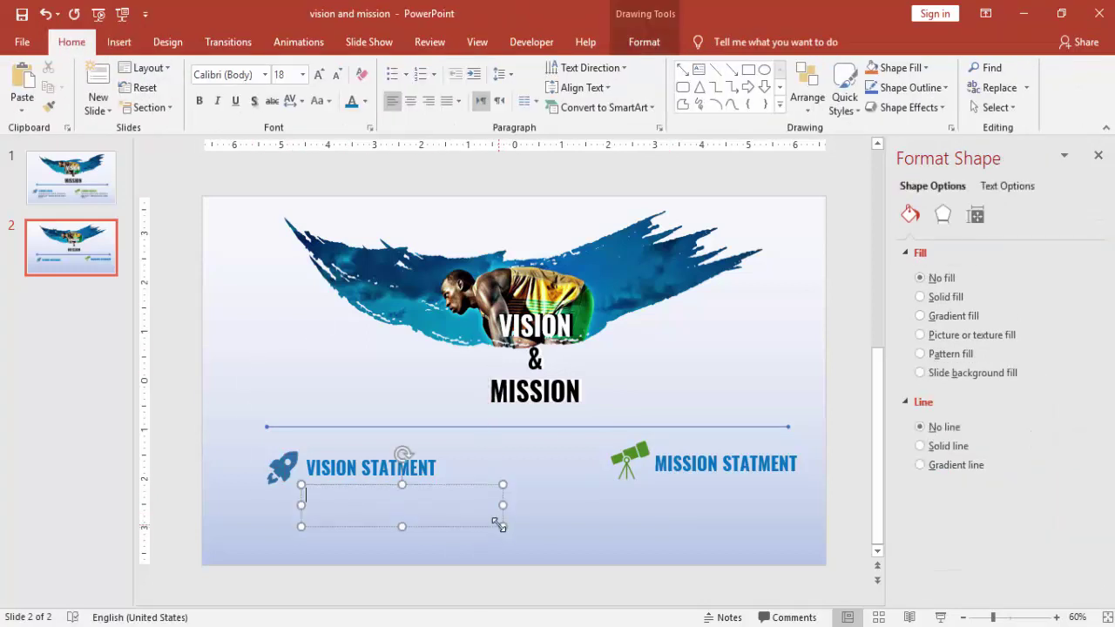
type("=lorem")
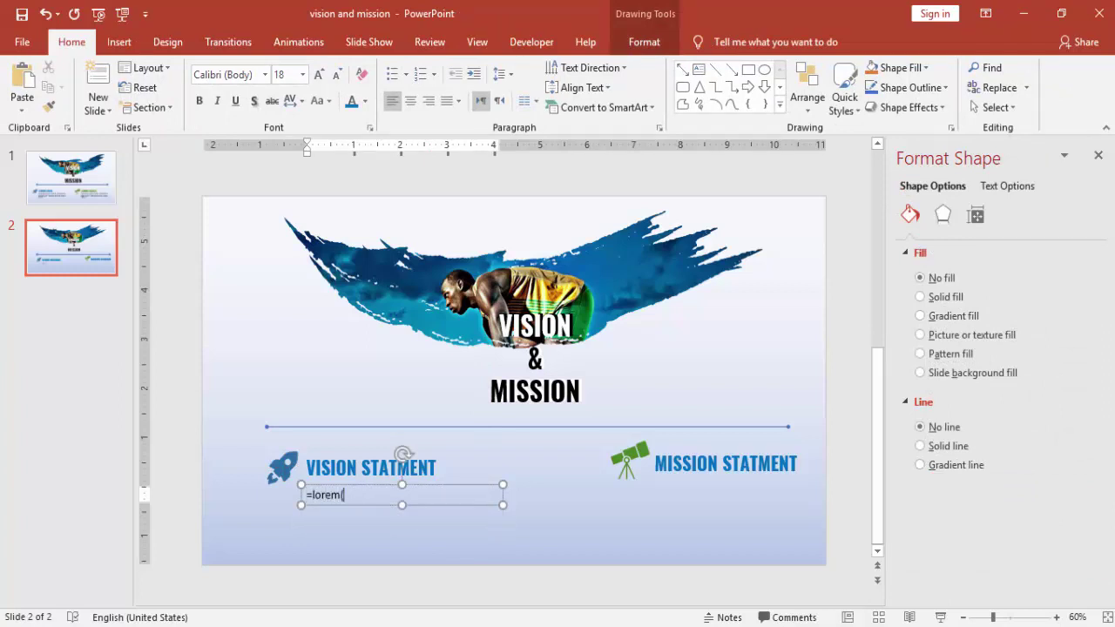
type("(1)")
key("Return")
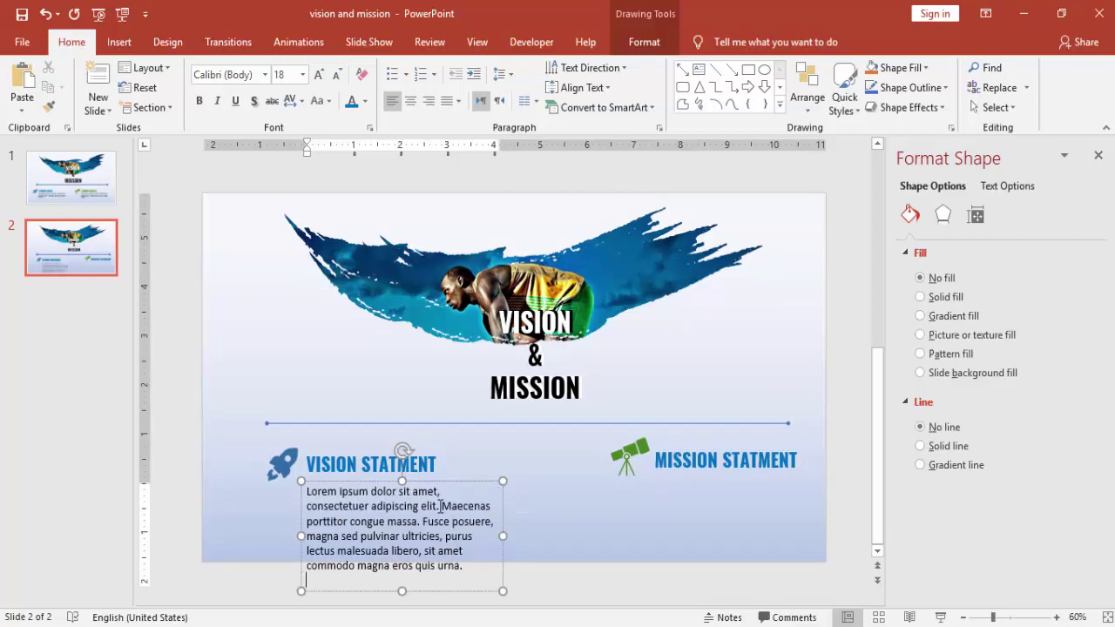
left_click_drag(422, 521, 503, 577)
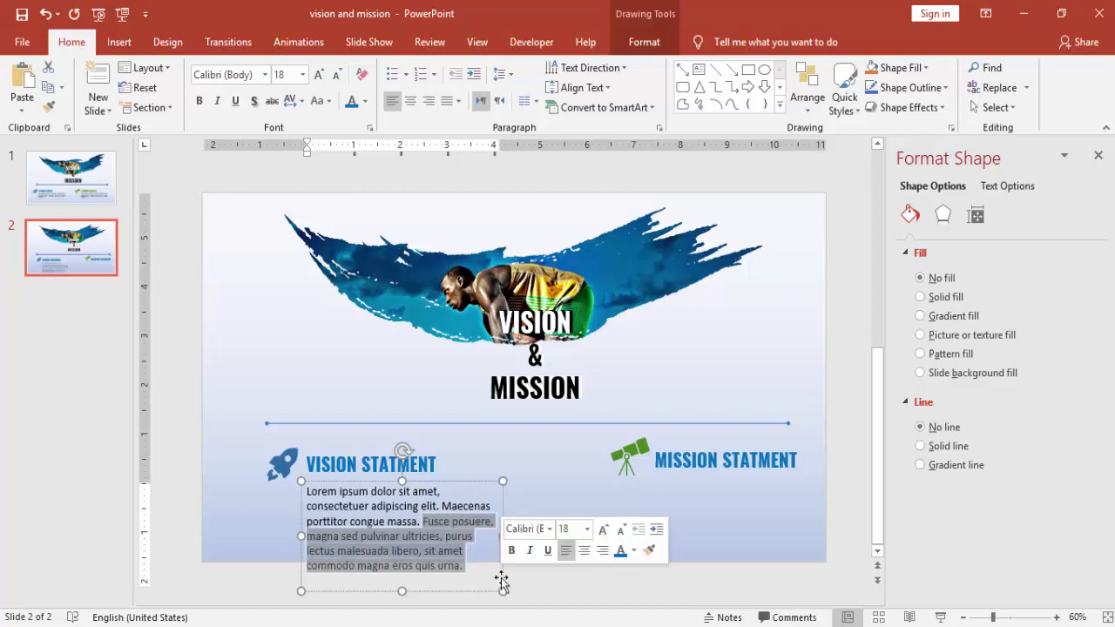
key("Delete")
- Justify the description paragraph and narrow its text box
left_click(445, 483)
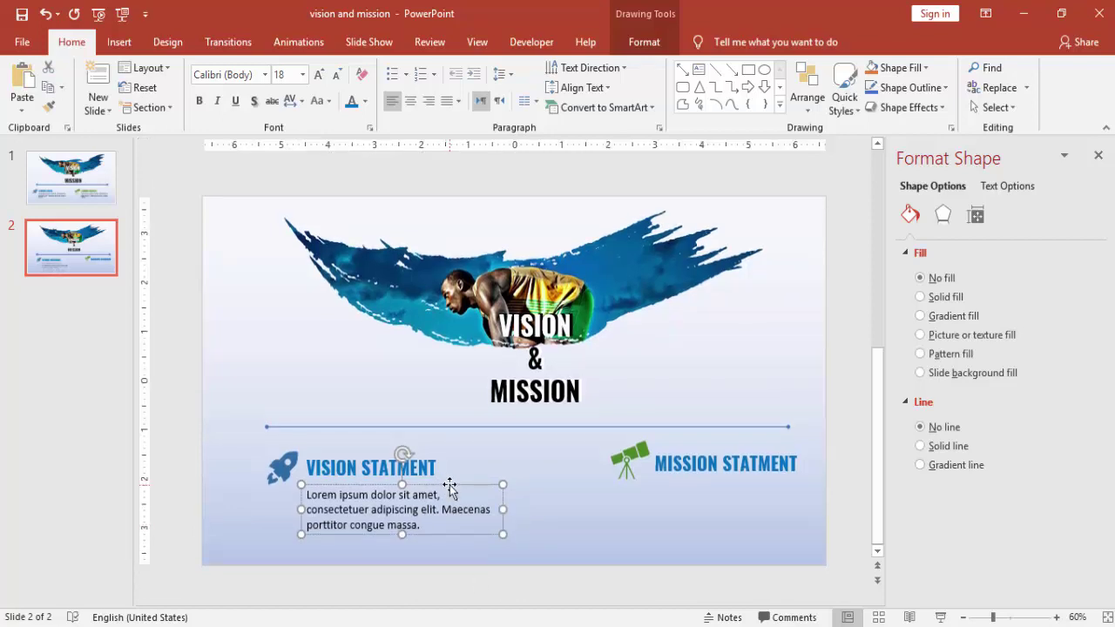
left_click(410, 101)
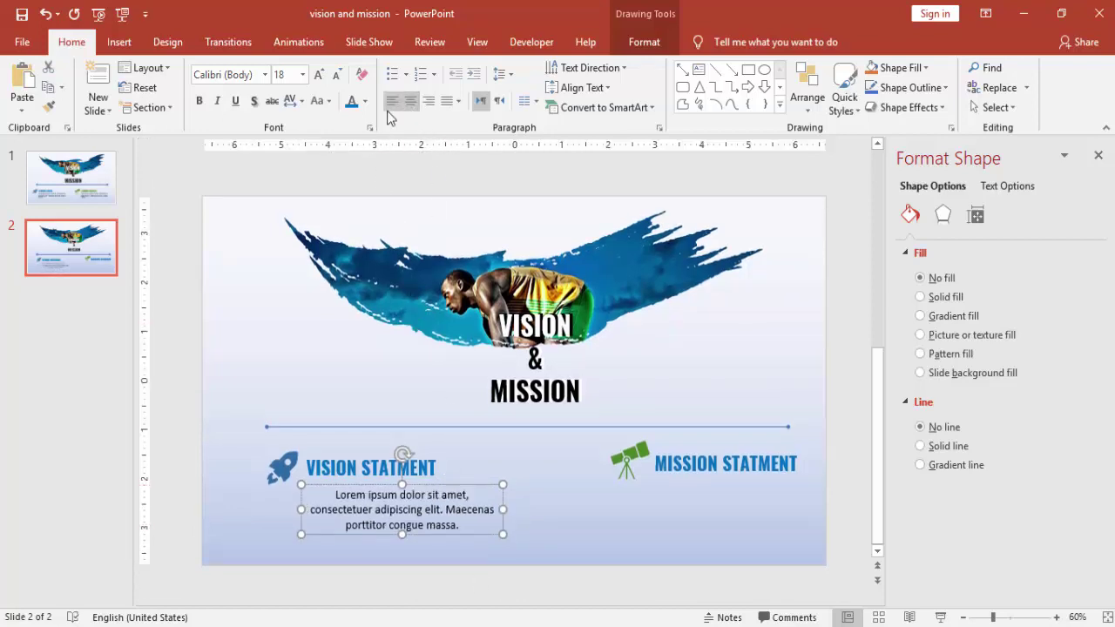
left_click(392, 101)
left_click(458, 101)
left_click(476, 124)
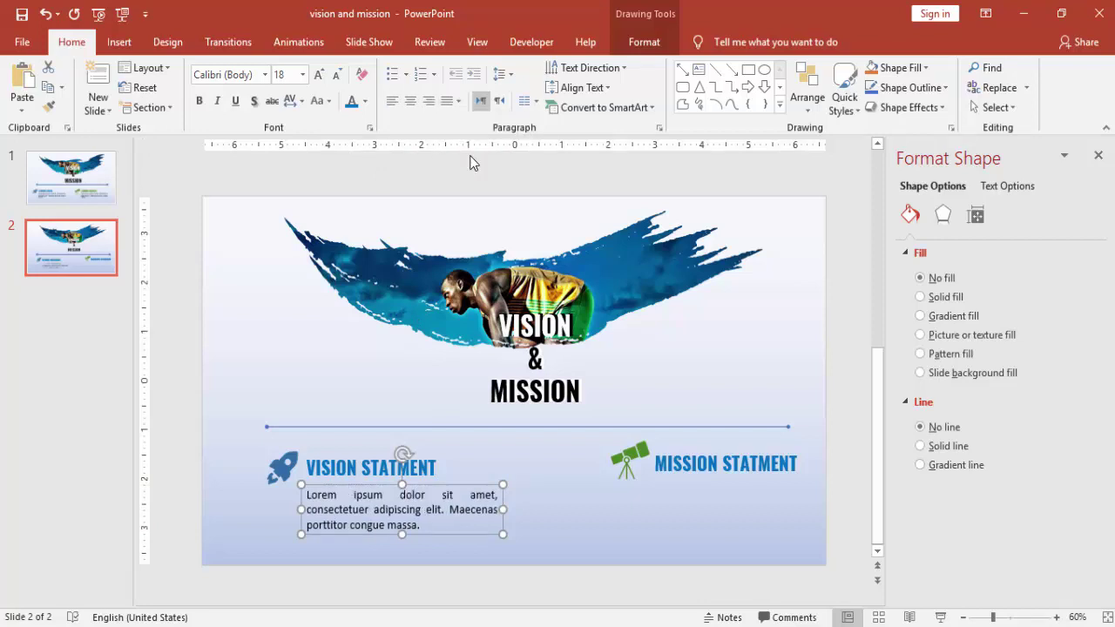
left_click_drag(502, 509, 433, 503)
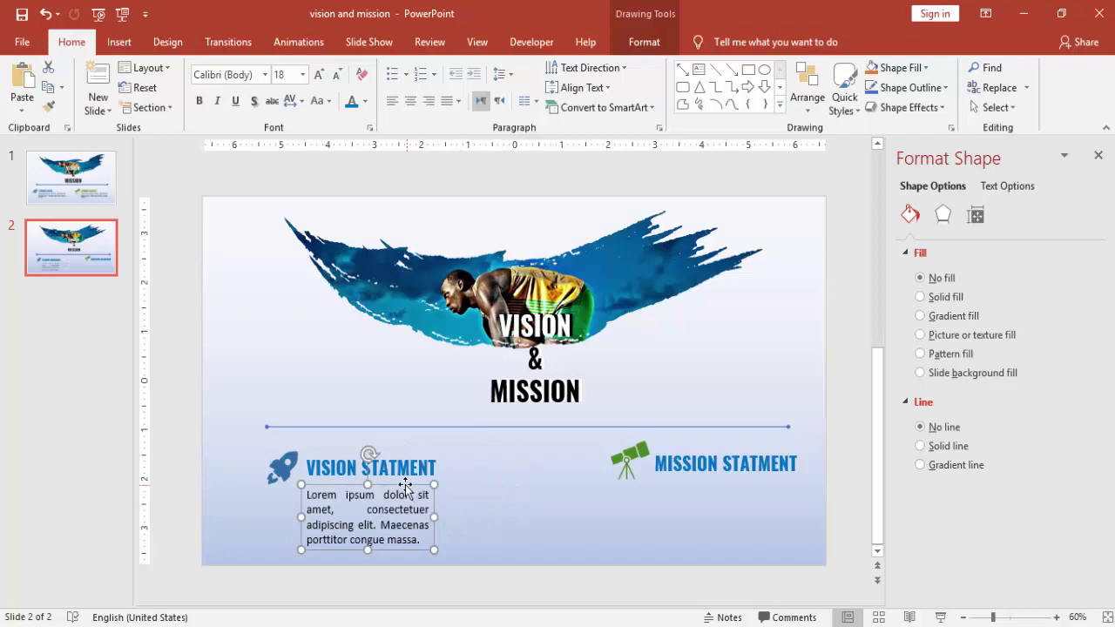
- Shrink the description to 12 point, align it under VISION, and copy it under MISSION STATMENT
left_click(336, 75)
left_click(336, 75)
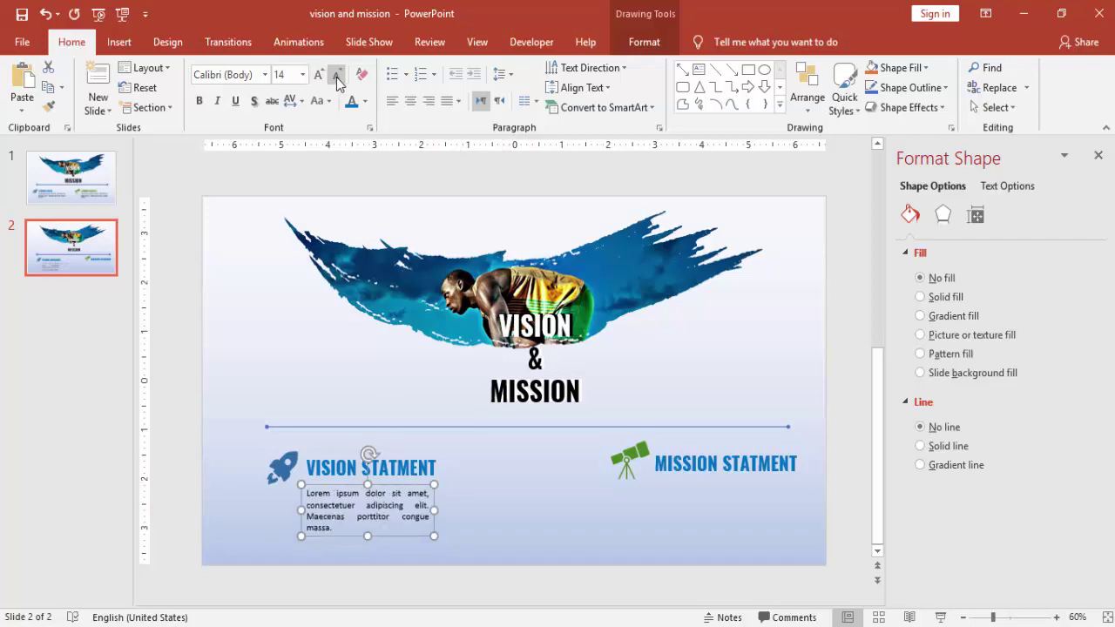
left_click(337, 78)
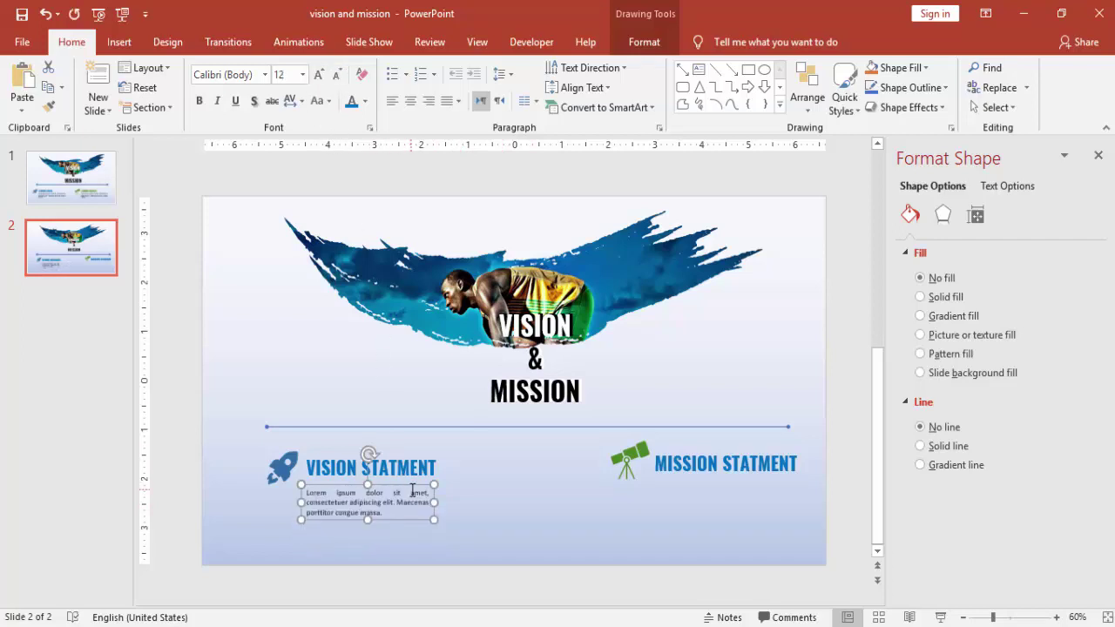
left_click_drag(423, 524, 430, 531)
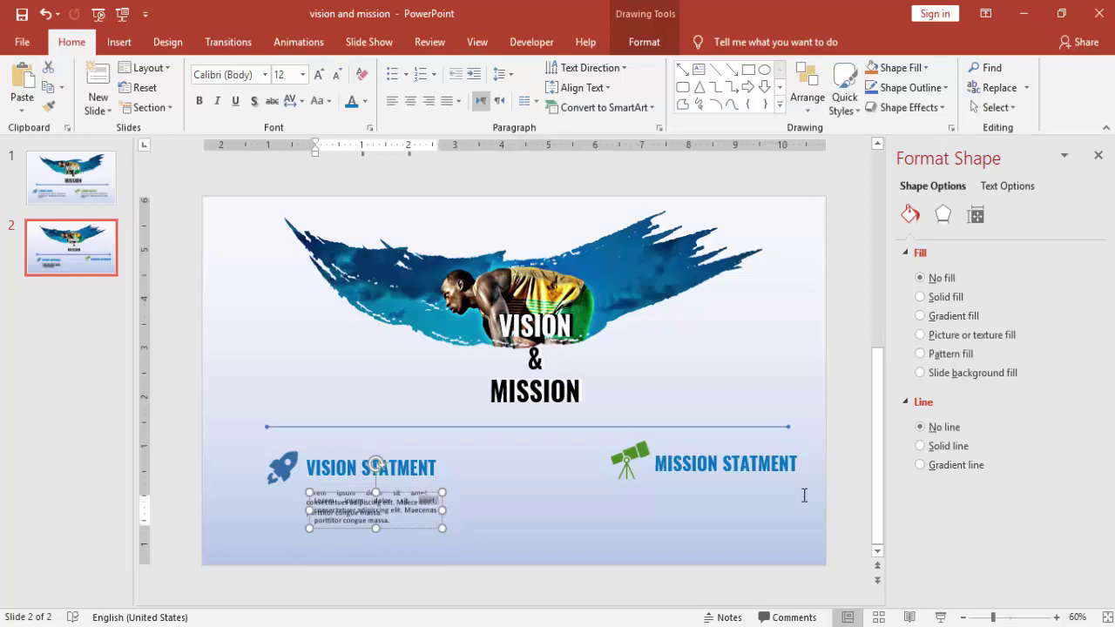
mouse_move(372, 493)
left_mouse_down()
mouse_move(740, 478)
mouse_move(792, 502)
left_mouse_up()
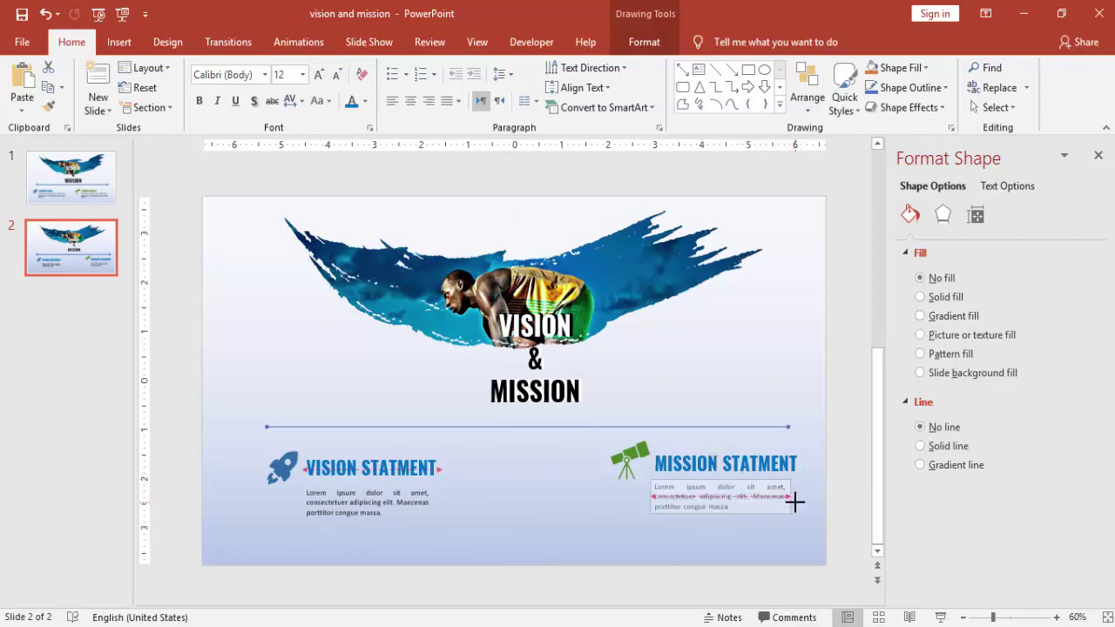
left_click(840, 482)
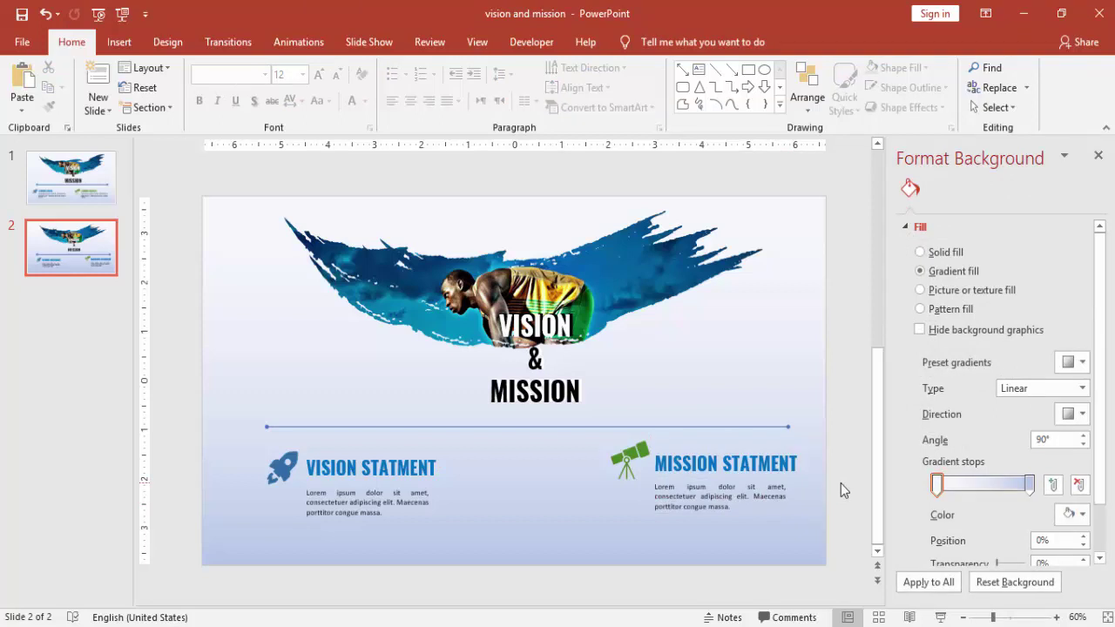